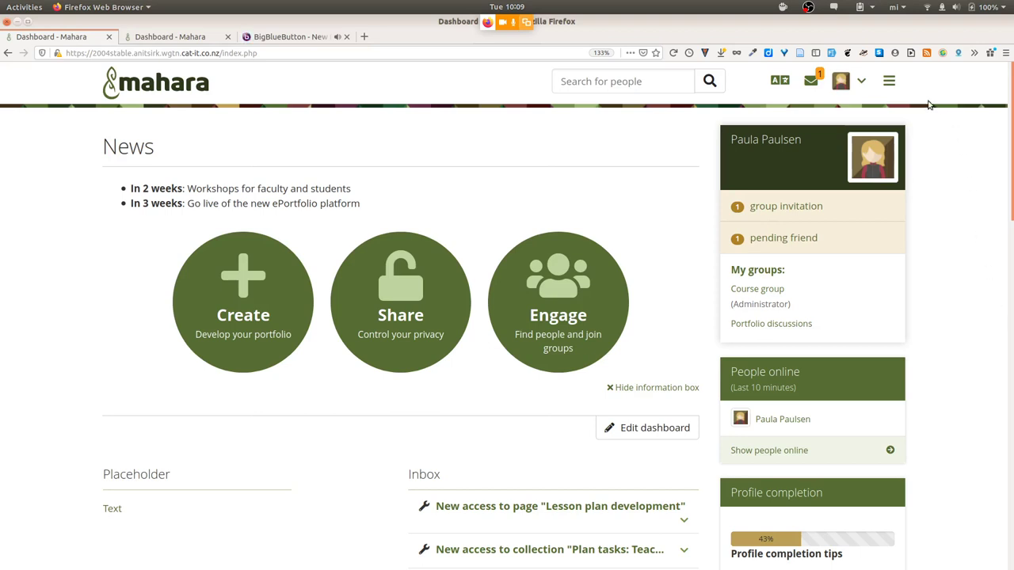
- Open the account preferences and view the available choices for the Language setting
{"action": "left_click", "coordinate": [849, 80]}
{"action": "left_click", "coordinate": [791, 204]}
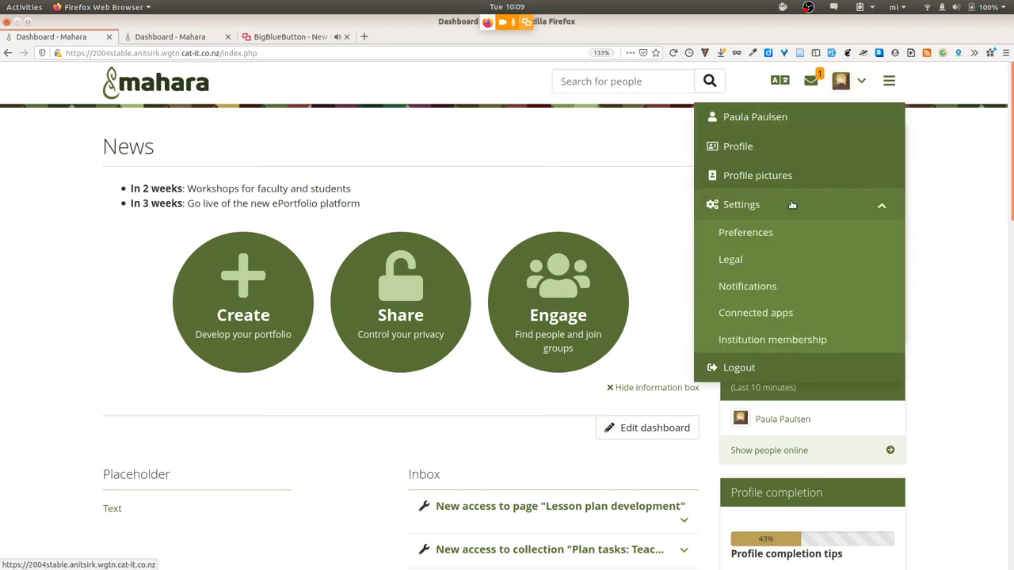
{"action": "left_click", "coordinate": [755, 234]}
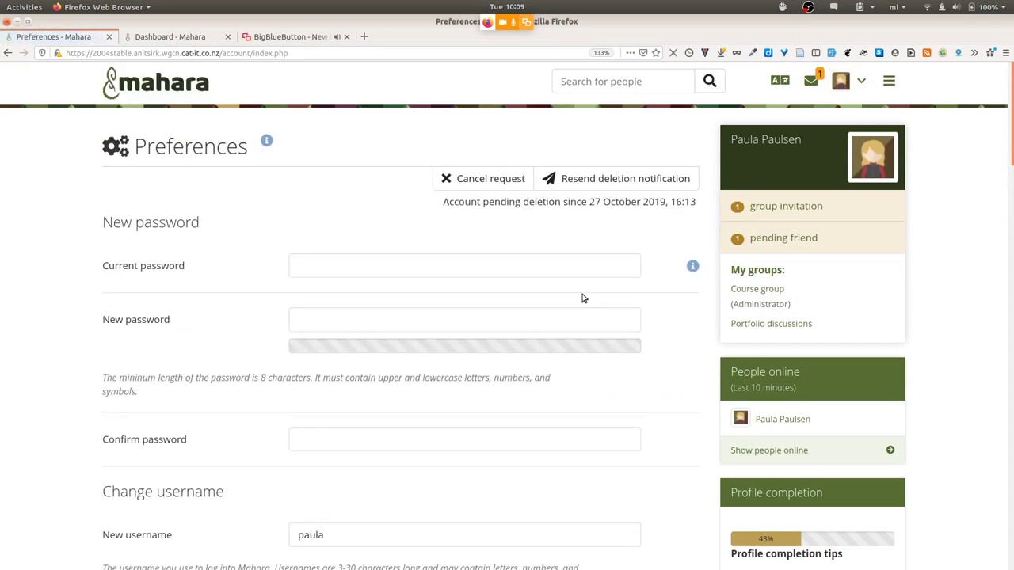
{"action": "scroll", "coordinate": [694, 407], "scroll_direction": "down", "scroll_amount": 8}
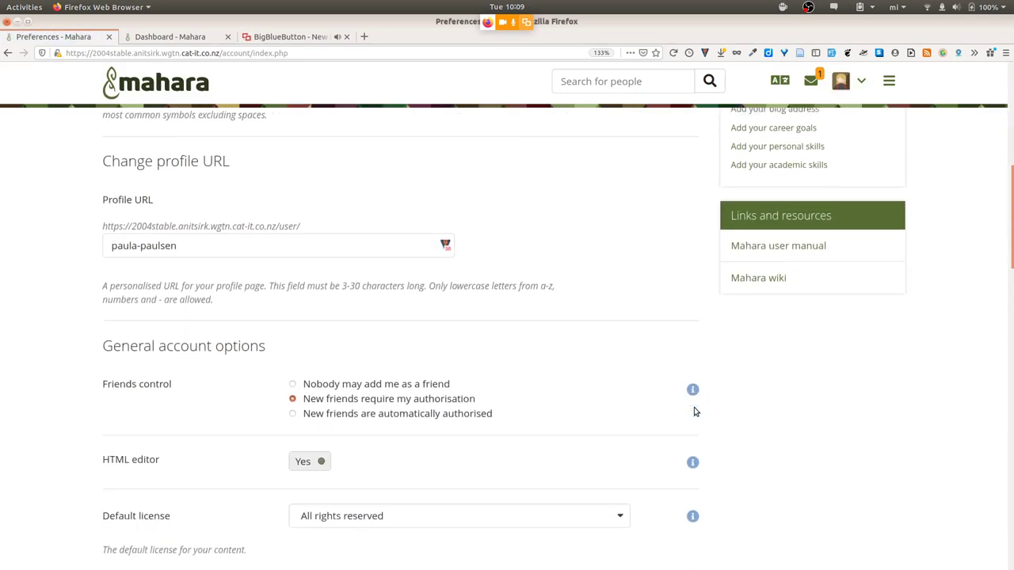
{"action": "scroll", "coordinate": [694, 410], "scroll_direction": "down", "scroll_amount": 7}
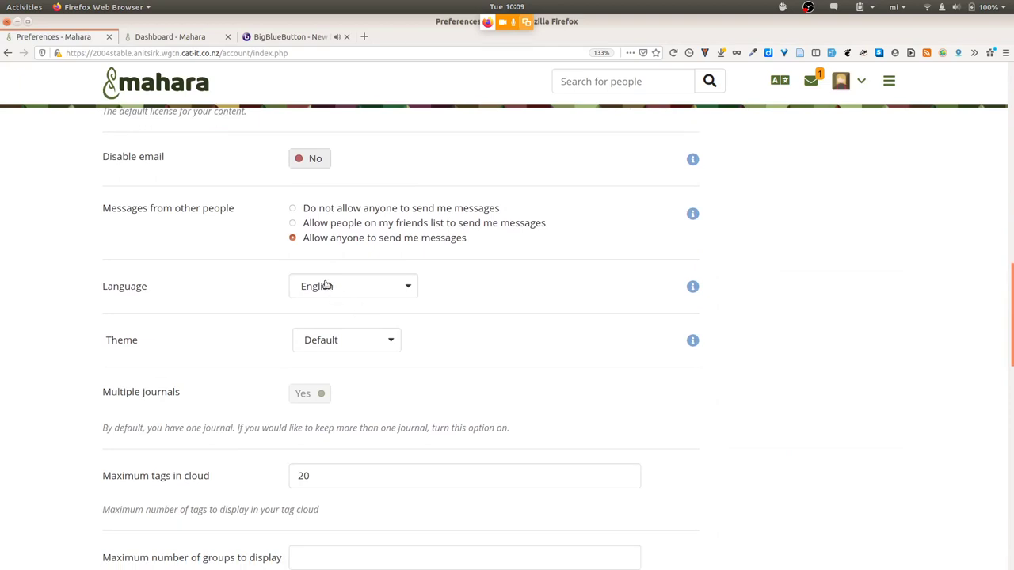
{"action": "left_click", "coordinate": [325, 285]}
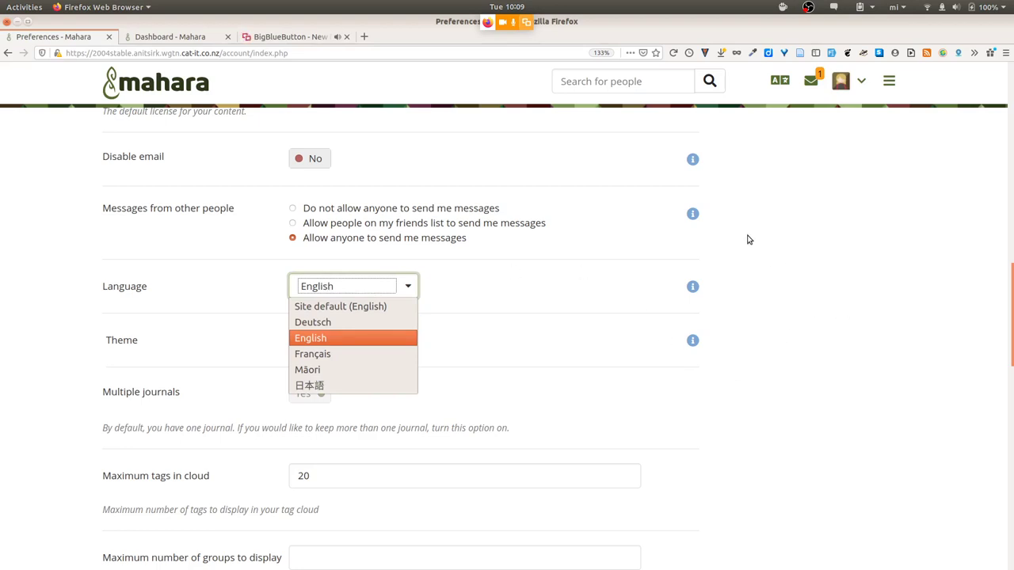
- Switch the site language through Deutsch, Māori and 日本語, and return it to English
{"action": "left_click", "coordinate": [780, 81]}
{"action": "left_click", "coordinate": [780, 81]}
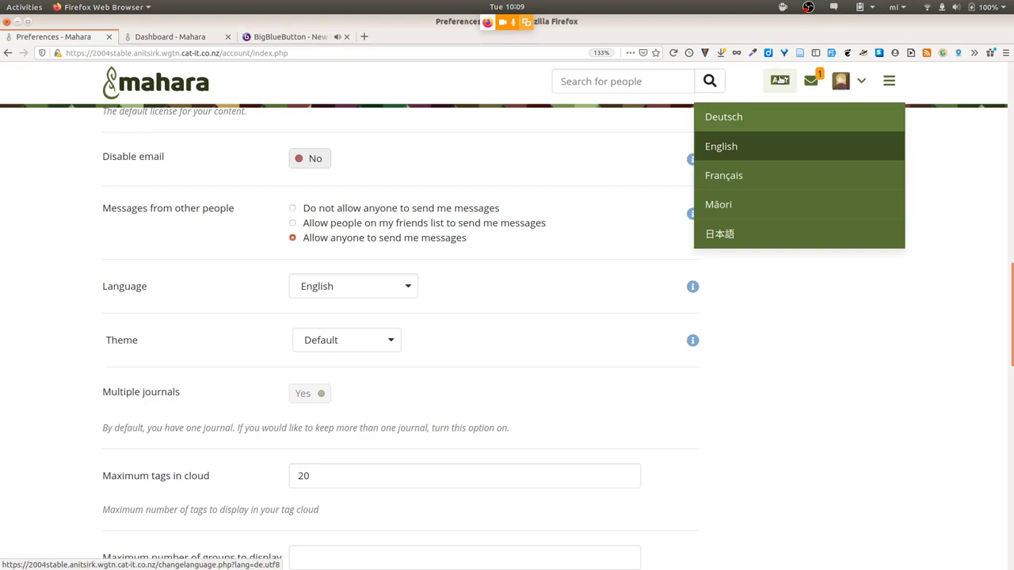
{"action": "left_click", "coordinate": [762, 128]}
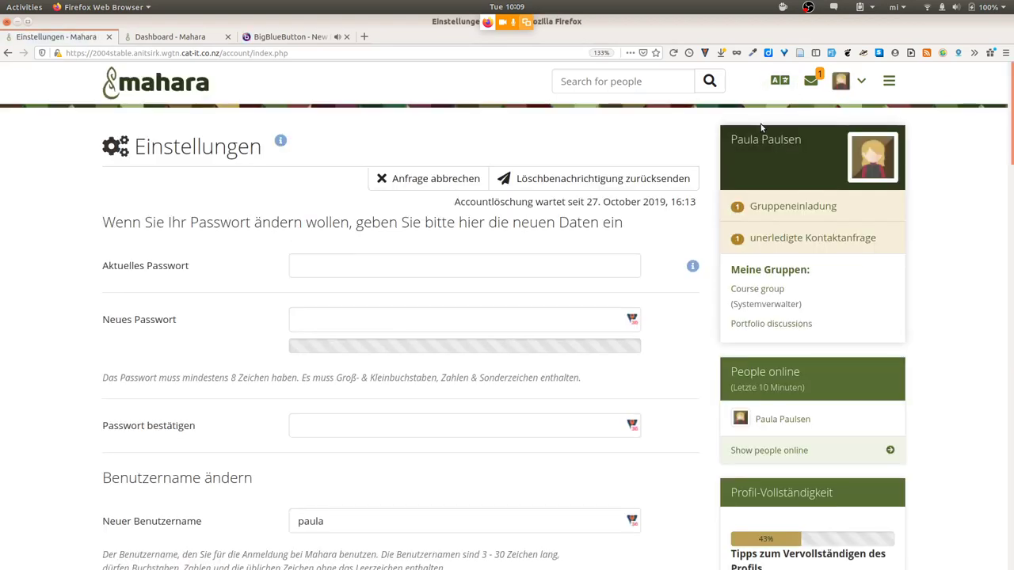
{"action": "left_click", "coordinate": [779, 82]}
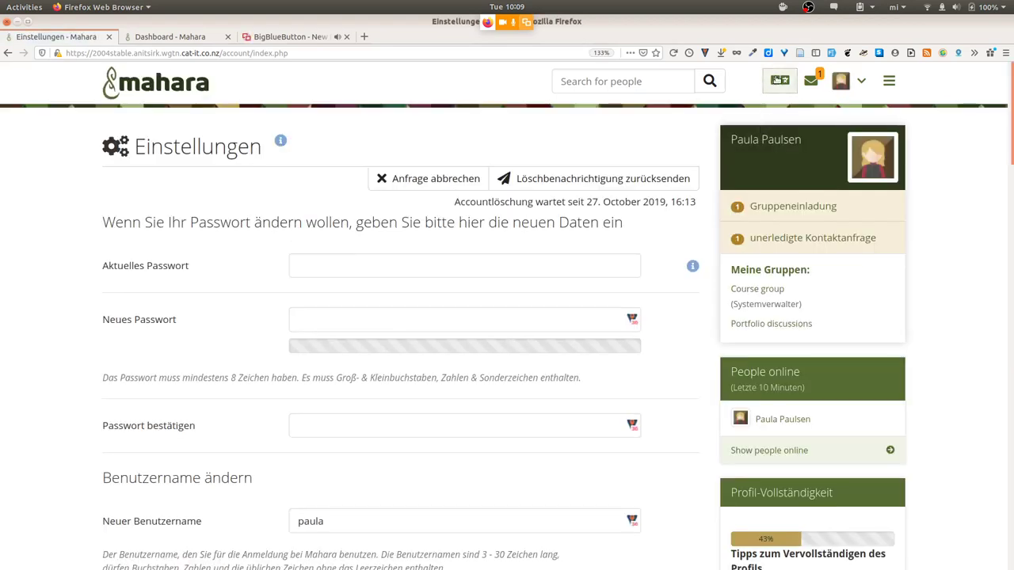
{"action": "left_click", "coordinate": [744, 202]}
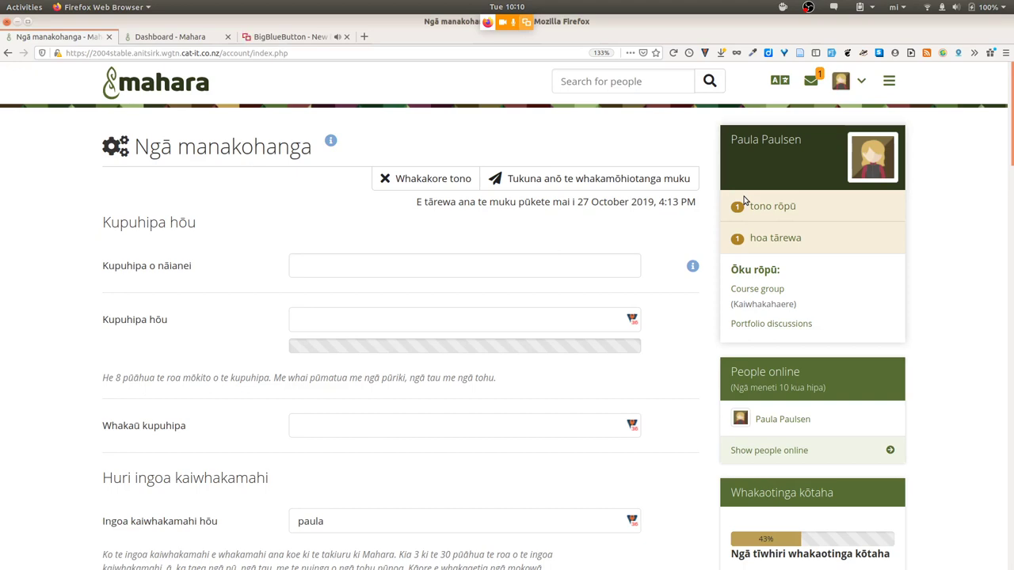
{"action": "left_click", "coordinate": [779, 77]}
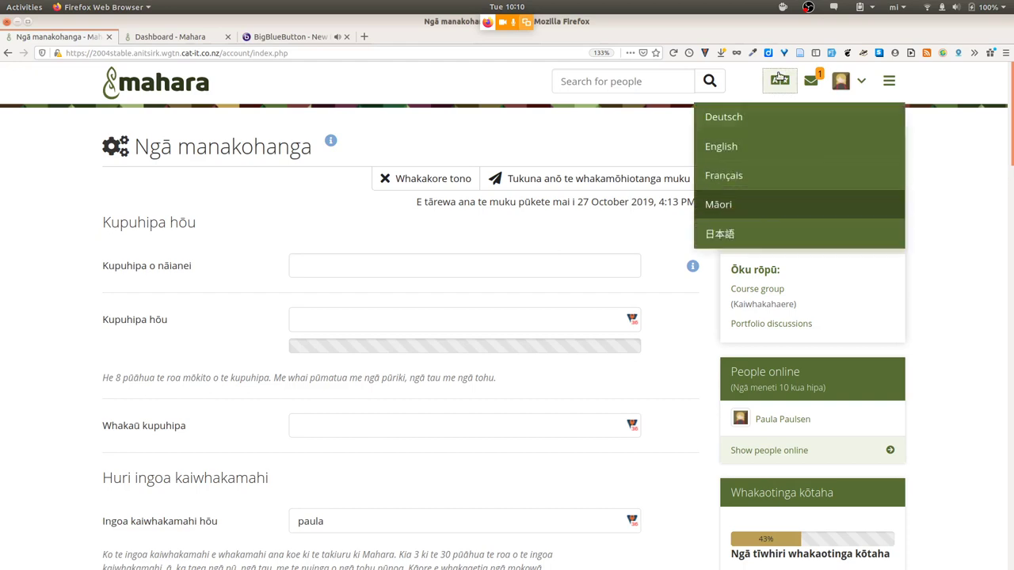
{"action": "left_click", "coordinate": [723, 236]}
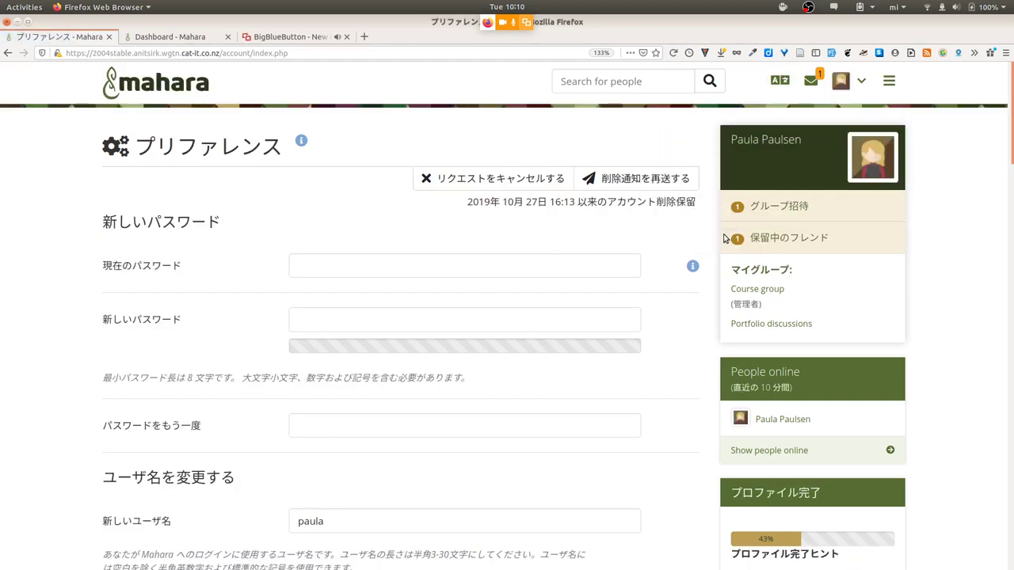
{"action": "left_click", "coordinate": [779, 82]}
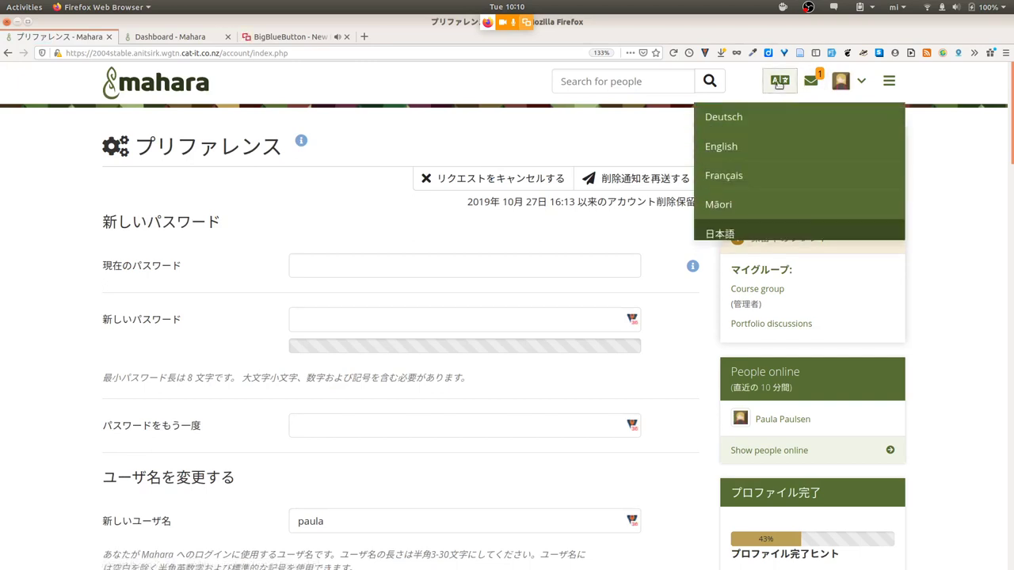
{"action": "left_click", "coordinate": [721, 146]}
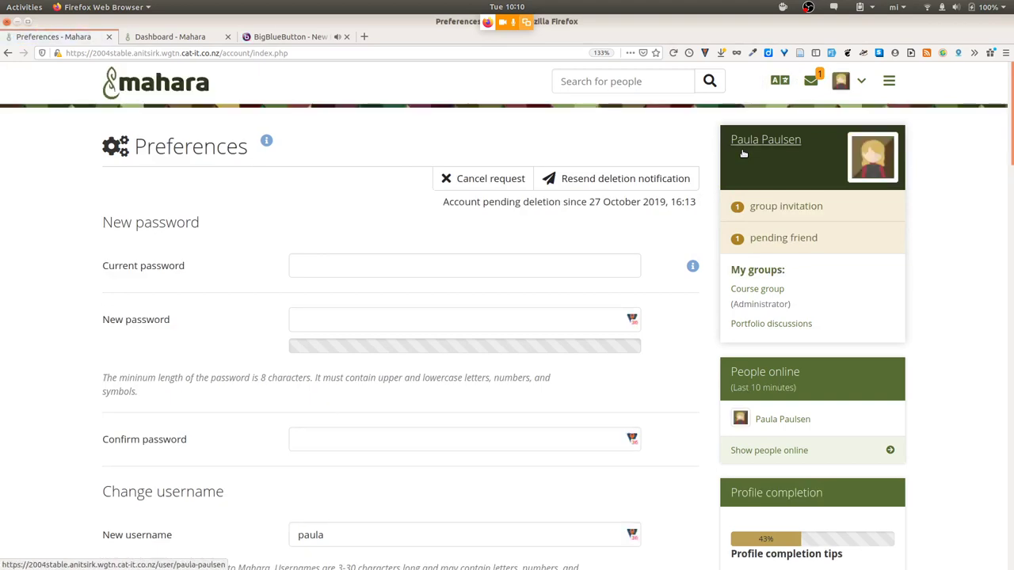
- Go to the portfolios shared by me and open the access settings of the collection named "Collection"
{"action": "left_click", "coordinate": [182, 83]}
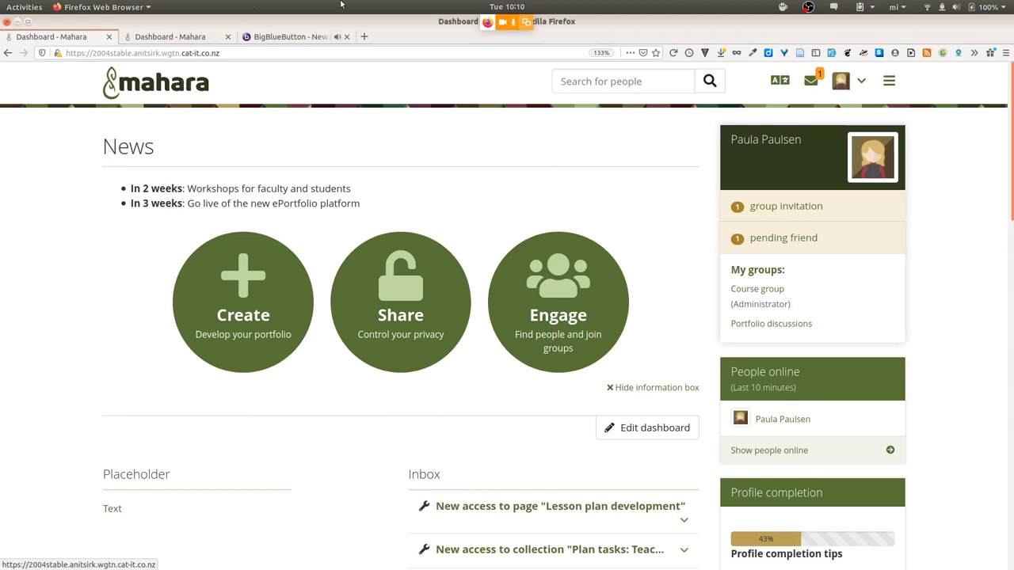
{"action": "left_click", "coordinate": [891, 81]}
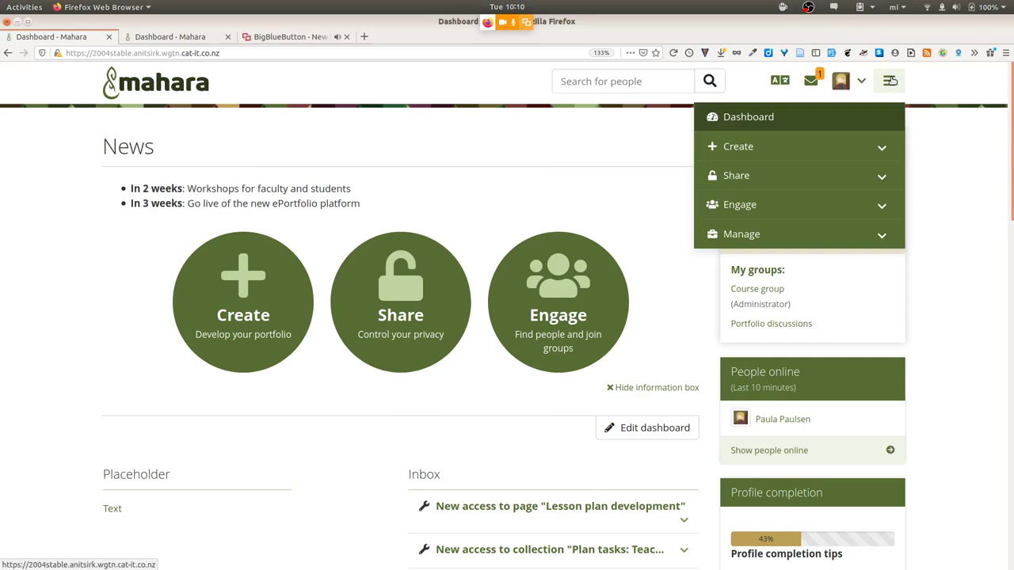
{"action": "left_click", "coordinate": [802, 175]}
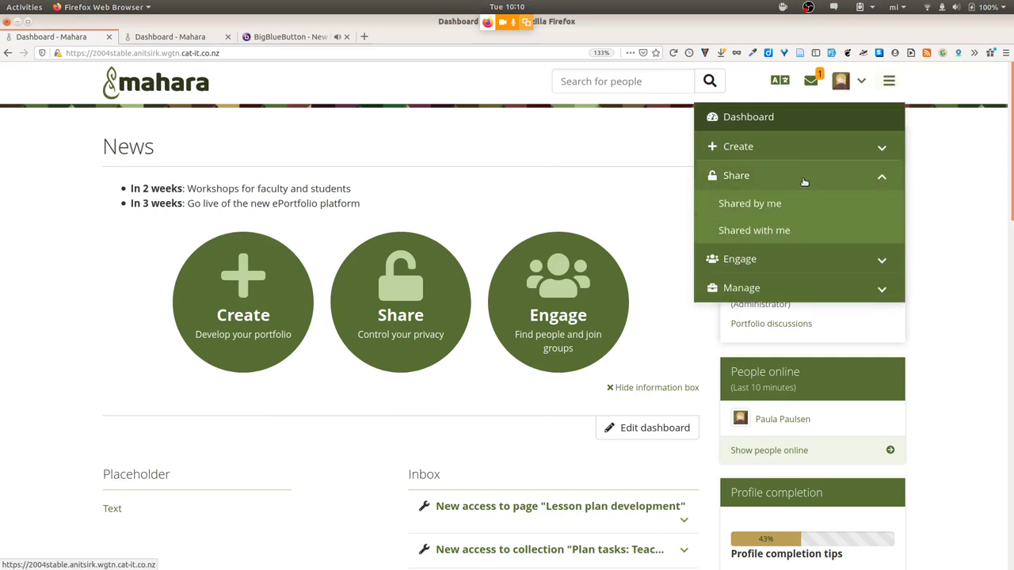
{"action": "left_click", "coordinate": [779, 205]}
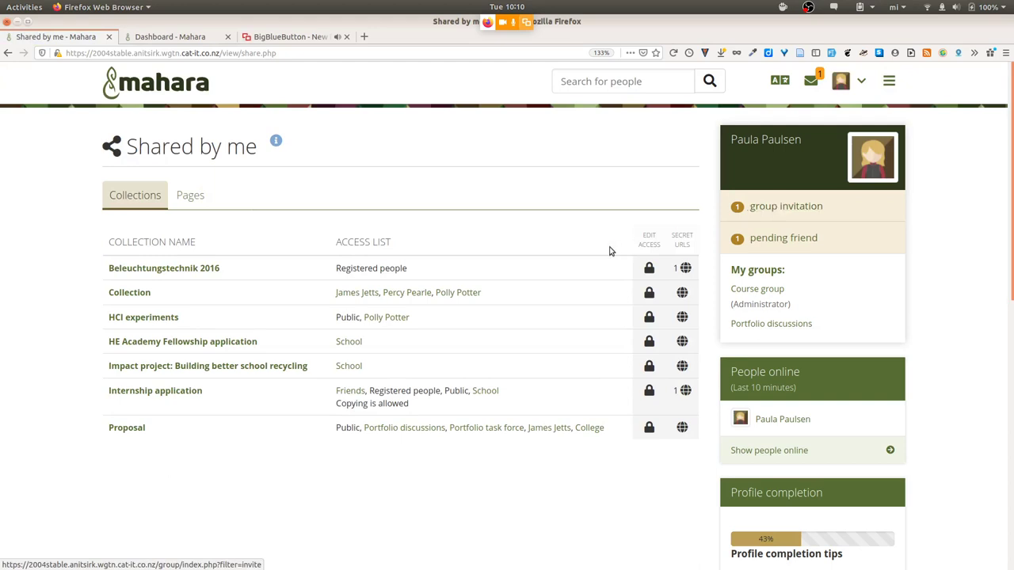
{"action": "left_click", "coordinate": [651, 293]}
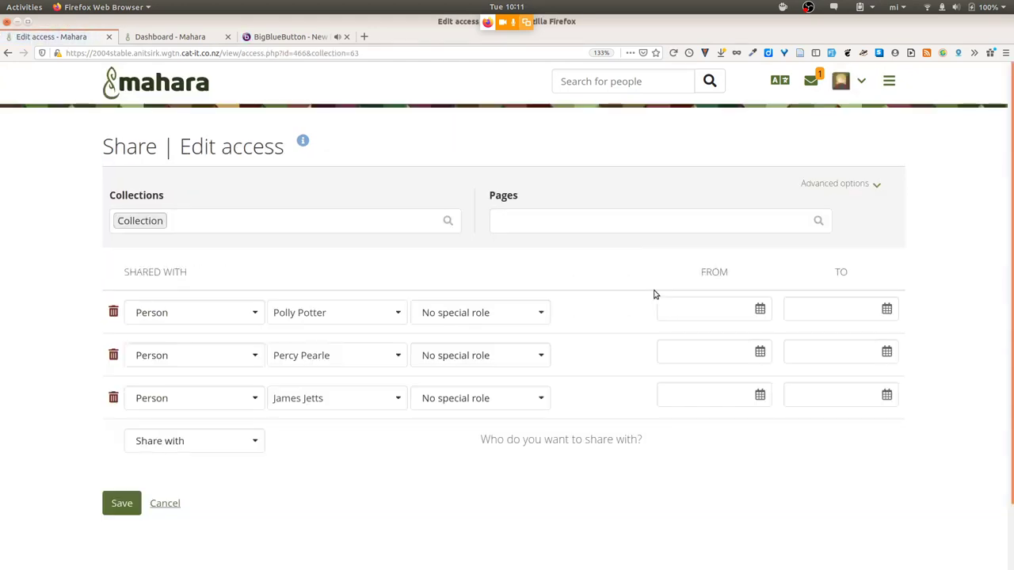
- Add a Person entry to the collection's access list, browse the suggested people and search for one by first name
{"action": "left_click", "coordinate": [175, 446]}
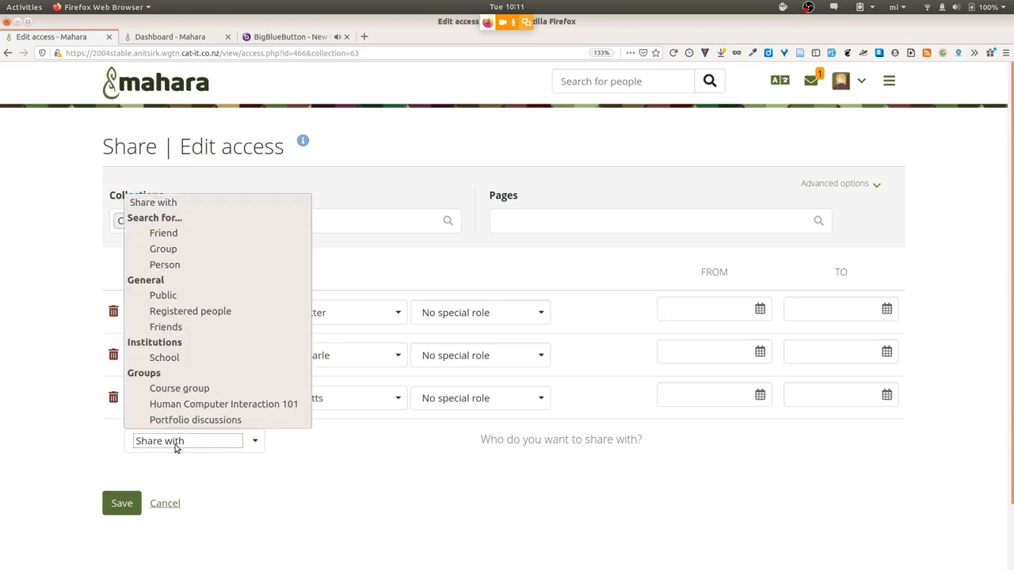
{"action": "left_click", "coordinate": [176, 267]}
{"action": "left_click", "coordinate": [375, 445]}
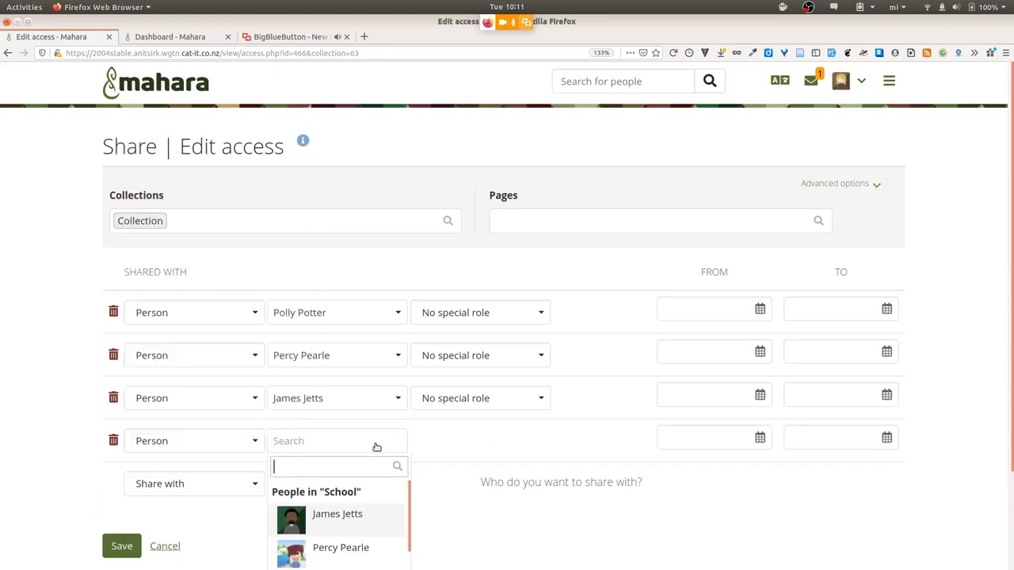
{"action": "scroll", "coordinate": [612, 407], "scroll_direction": "down", "scroll_amount": 3}
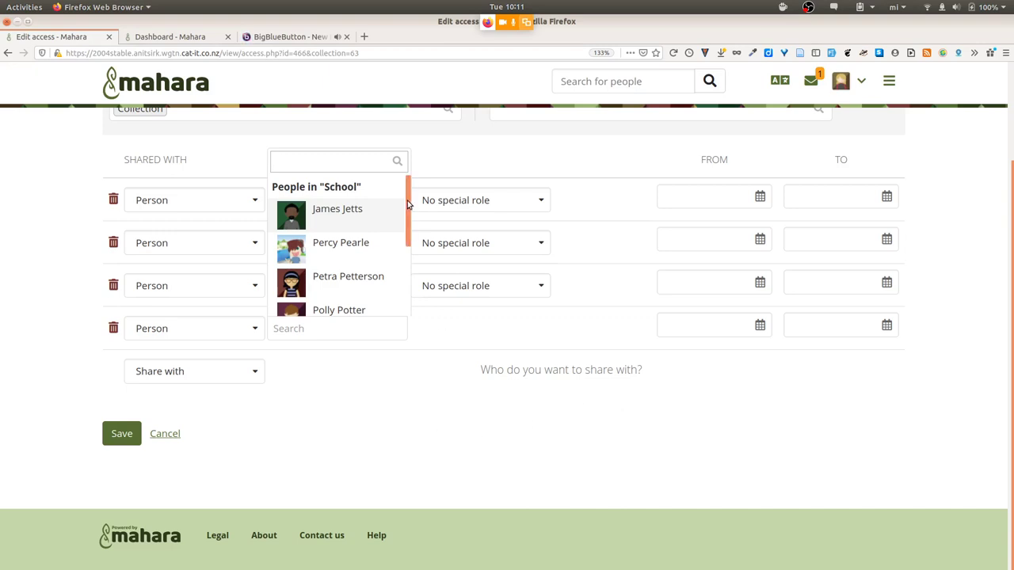
{"action": "left_click_drag", "start_coordinate": [408, 204], "coordinate": [408, 273]}
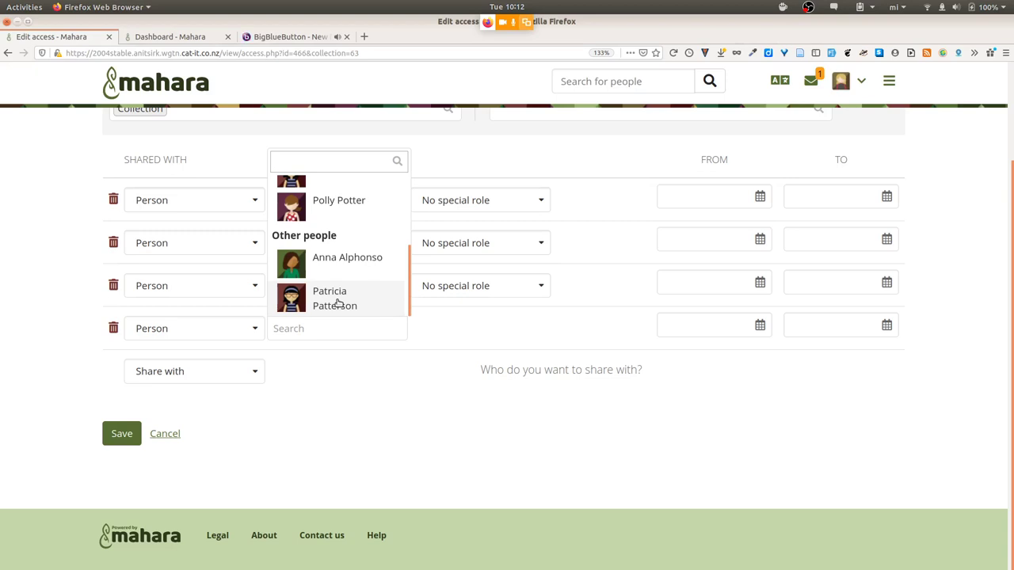
{"action": "type", "text": "polly"}
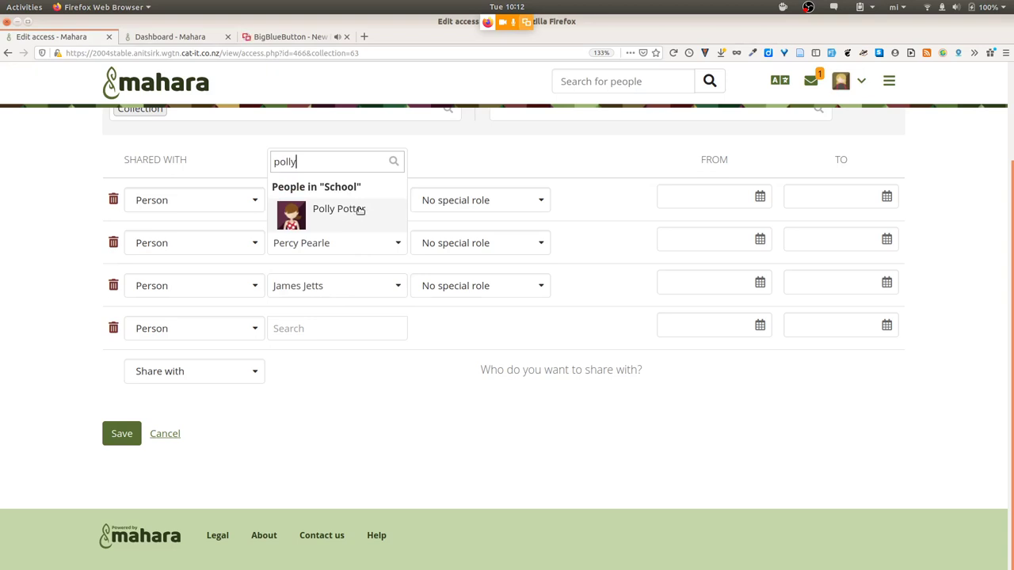
{"action": "key", "text": "Return"}
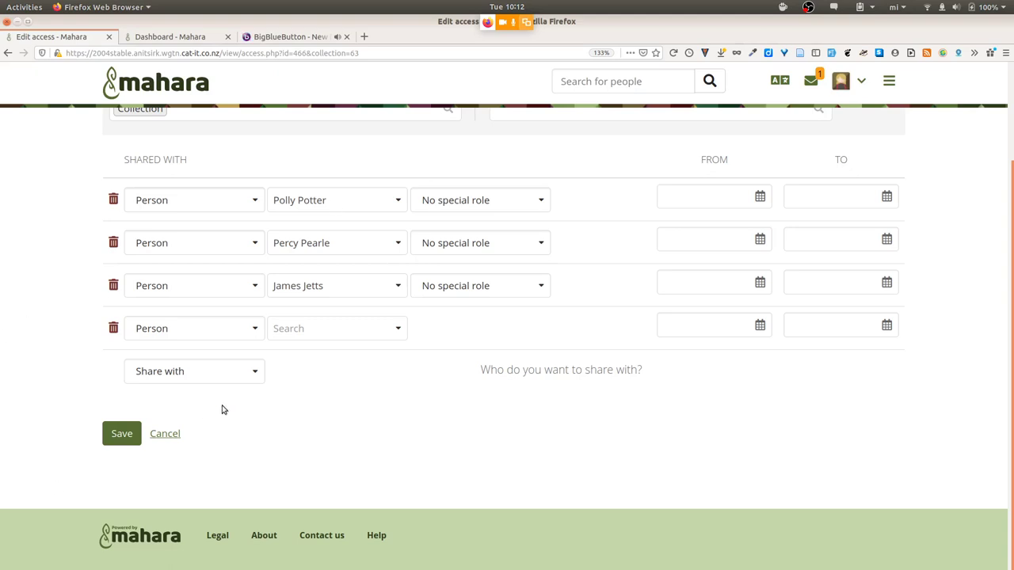
- Leave the access page without saving, open the Groups overview and remove the "important" label filter
{"action": "left_click", "coordinate": [889, 83]}
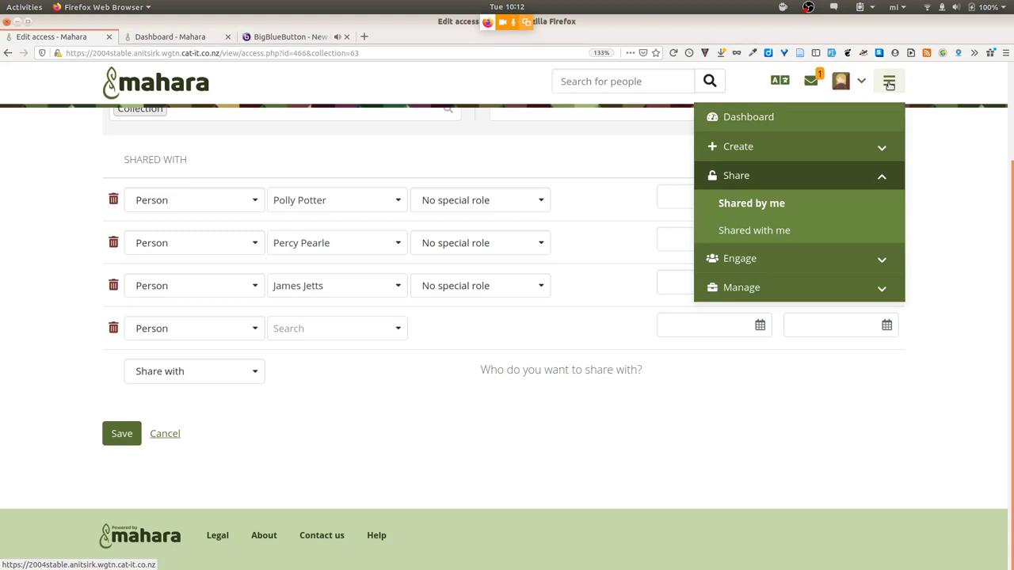
{"action": "left_click", "coordinate": [781, 266]}
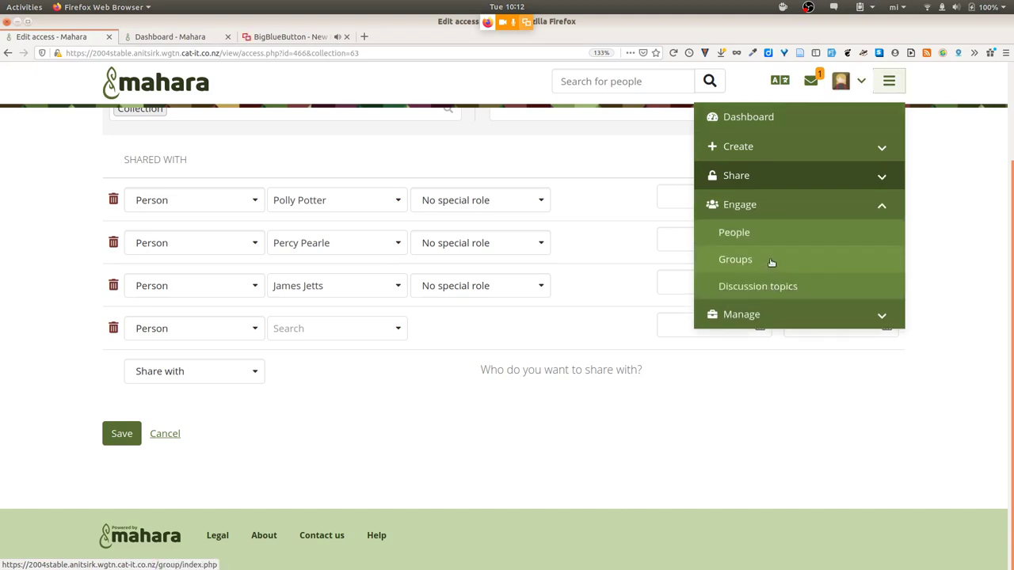
{"action": "left_click", "coordinate": [770, 260]}
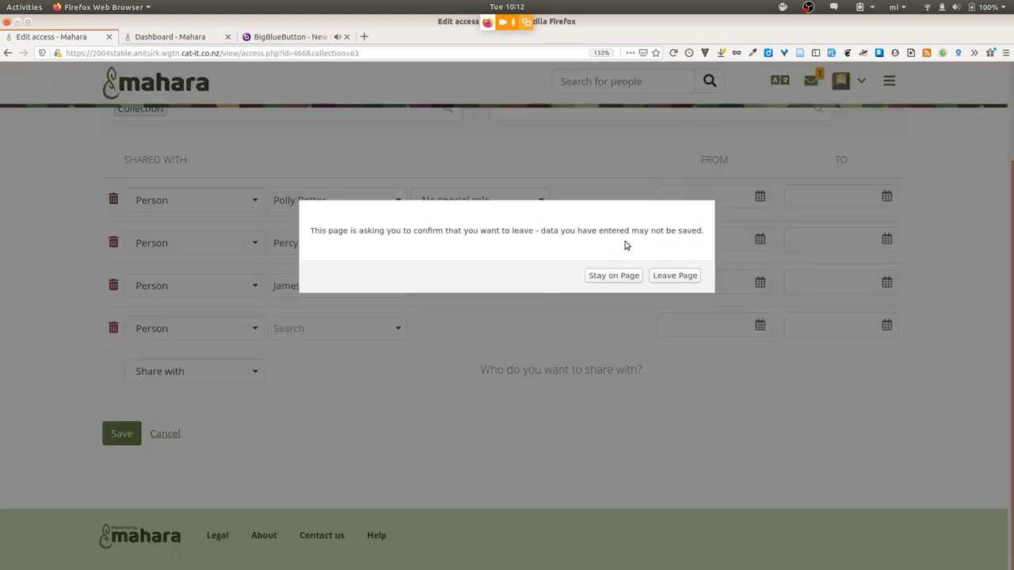
{"action": "left_click", "coordinate": [674, 275]}
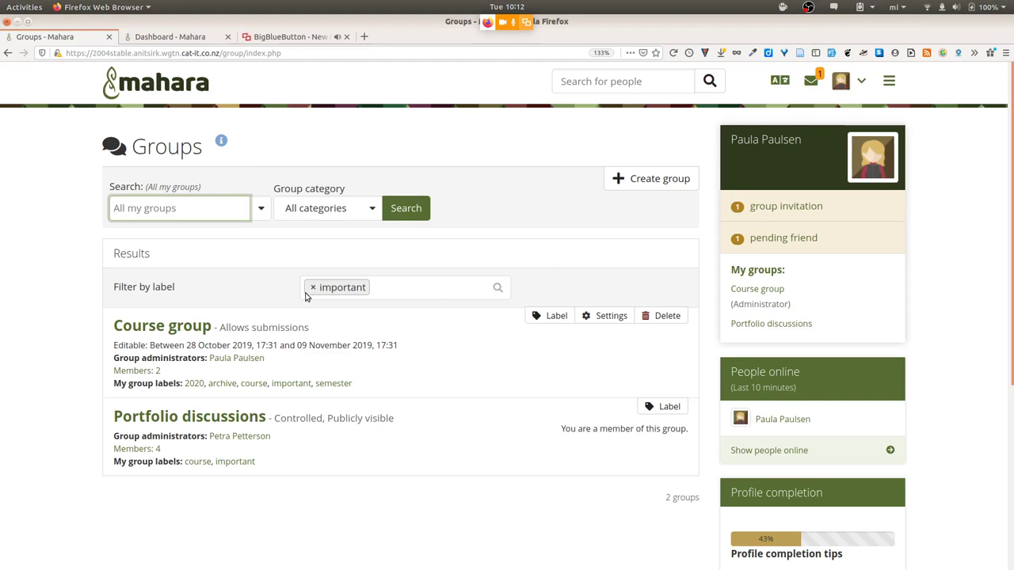
{"action": "left_click", "coordinate": [312, 288]}
{"action": "left_click", "coordinate": [312, 289]}
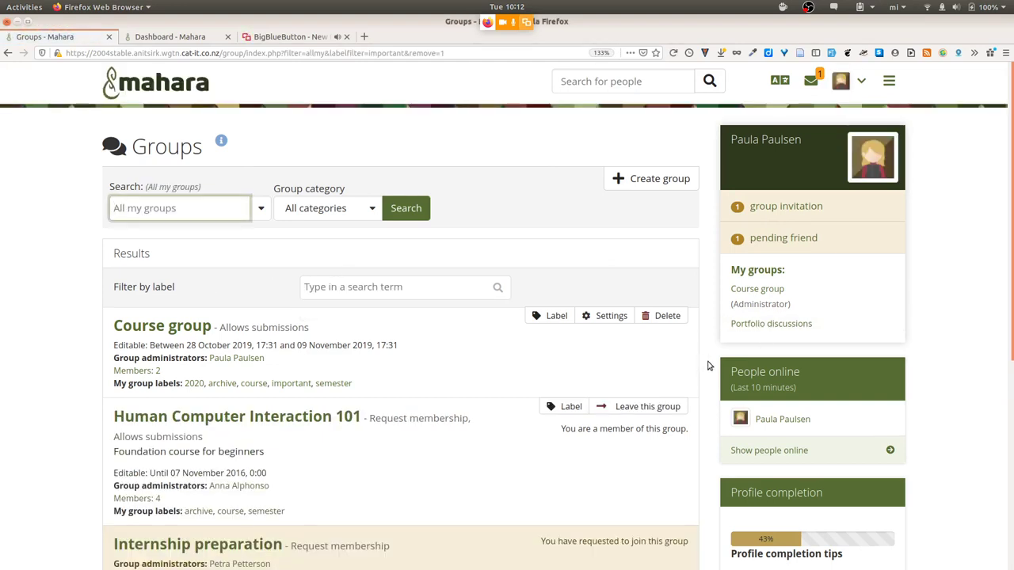
- Add the label "aotearoa" to the group "Course group" and save its labels
{"action": "scroll", "coordinate": [709, 366], "scroll_direction": "down", "scroll_amount": 1}
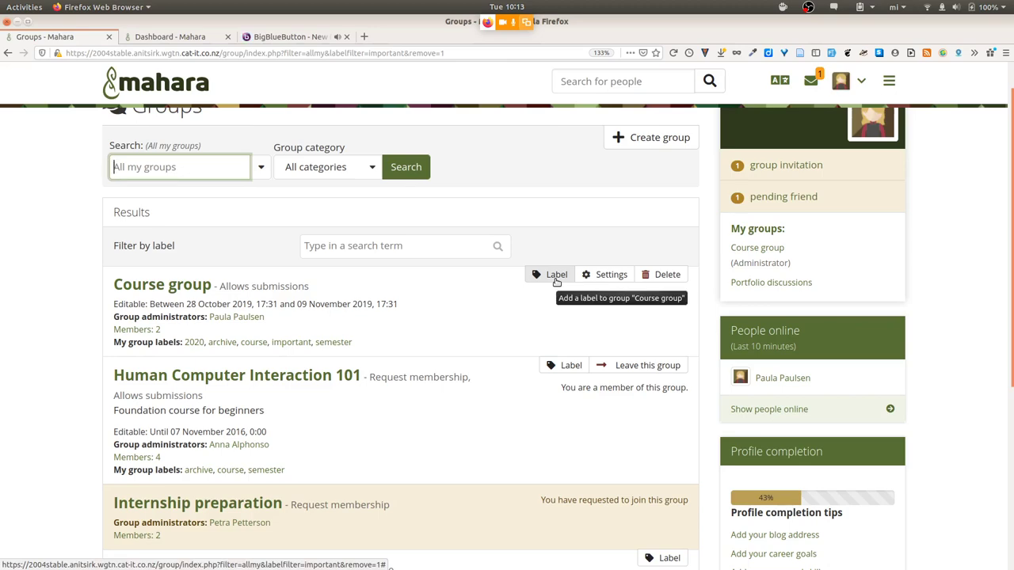
{"action": "left_click", "coordinate": [556, 280]}
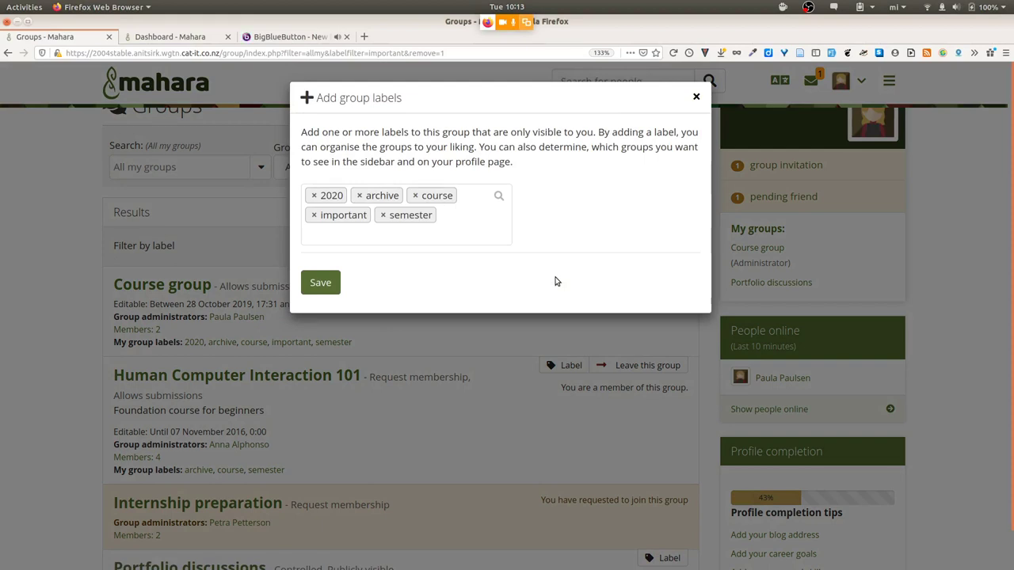
{"action": "left_click", "coordinate": [472, 220]}
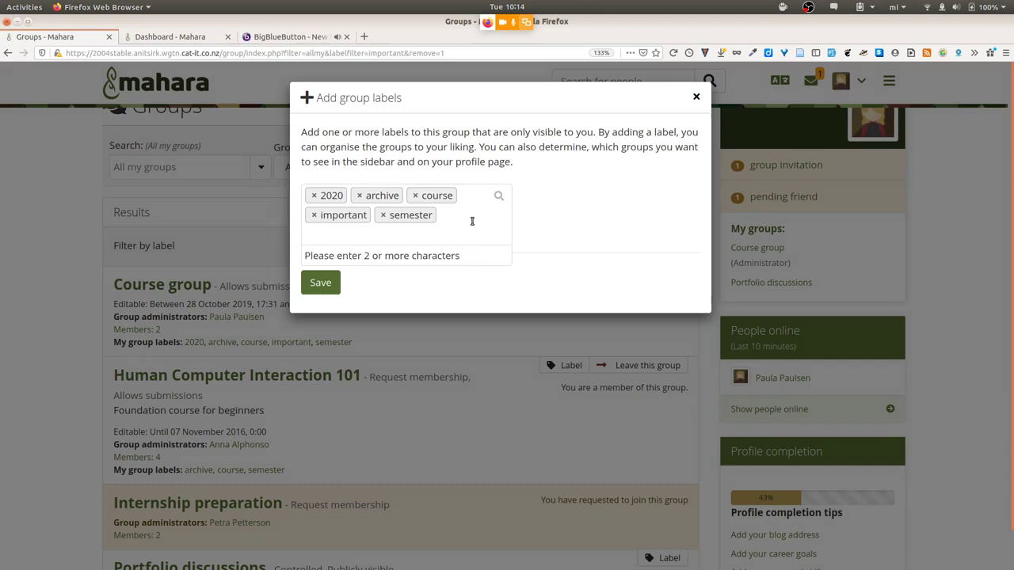
{"action": "type", "text": "aotearoa"}
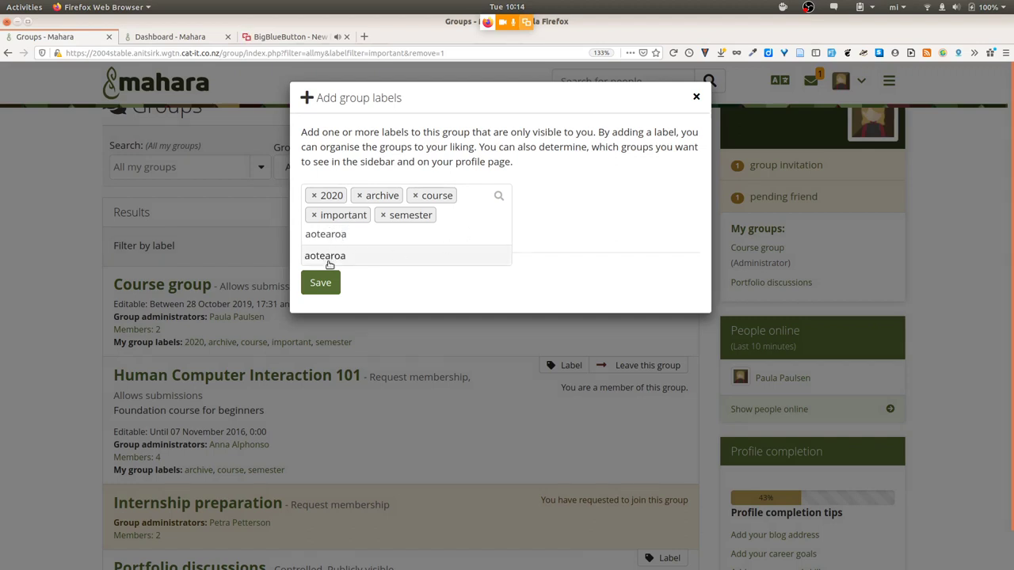
{"action": "left_click", "coordinate": [327, 261]}
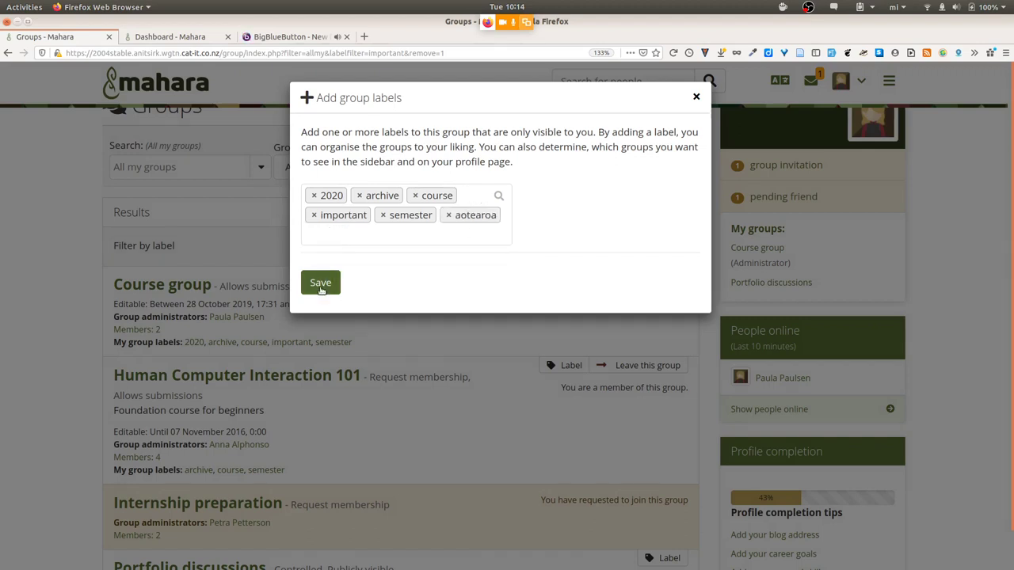
{"action": "left_click", "coordinate": [320, 288]}
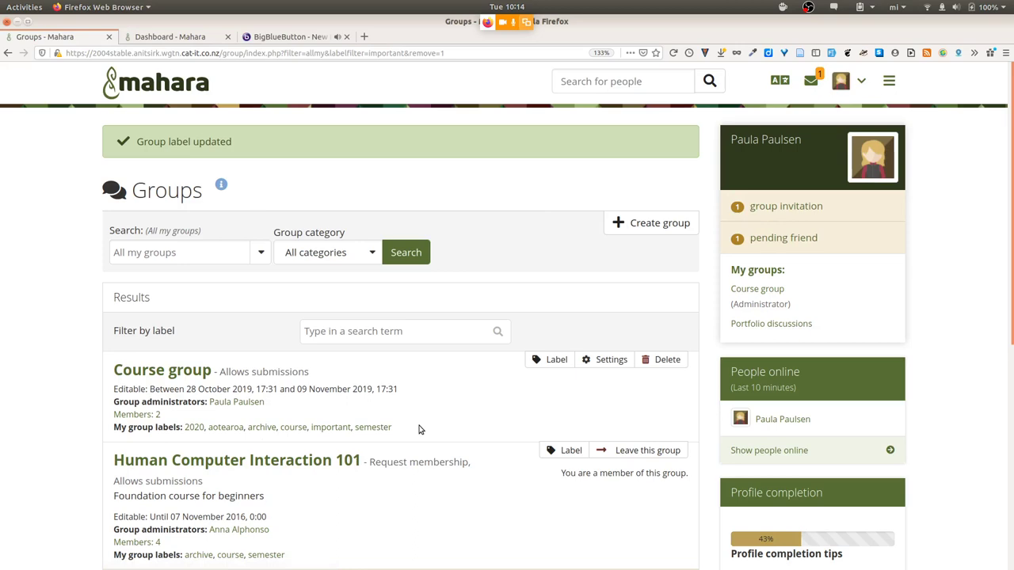
- Add the existing label "aotearoa" to the group "Portfolio discussions" and save its labels
{"action": "scroll", "coordinate": [372, 375], "scroll_direction": "down", "scroll_amount": 1}
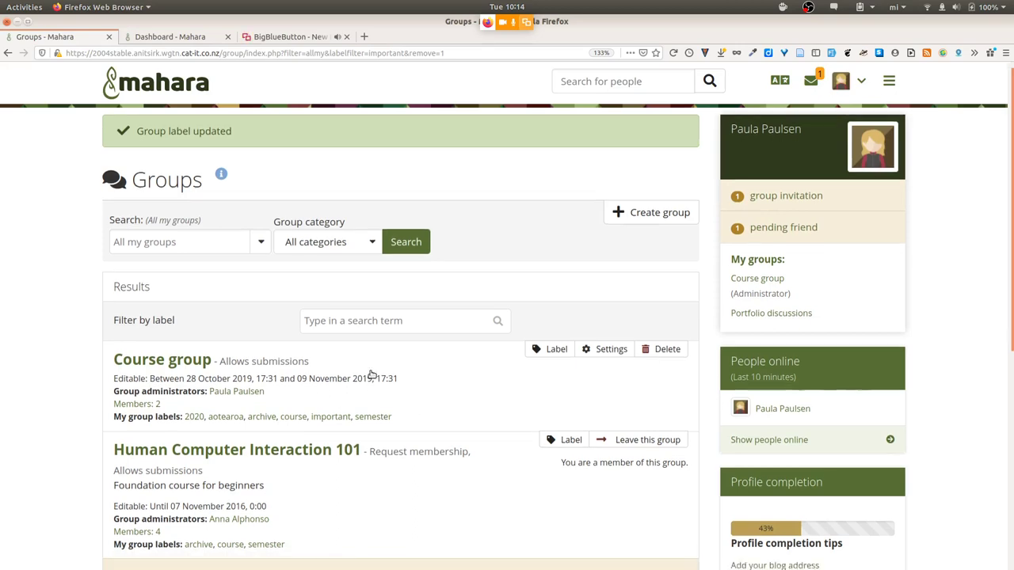
{"action": "scroll", "coordinate": [373, 374], "scroll_direction": "down", "scroll_amount": 4}
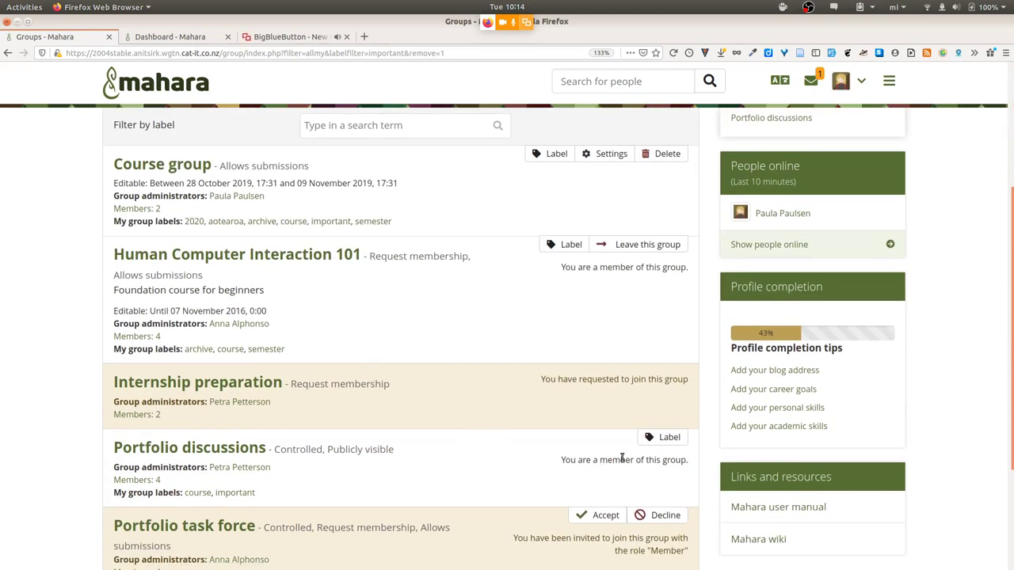
{"action": "left_click", "coordinate": [660, 437]}
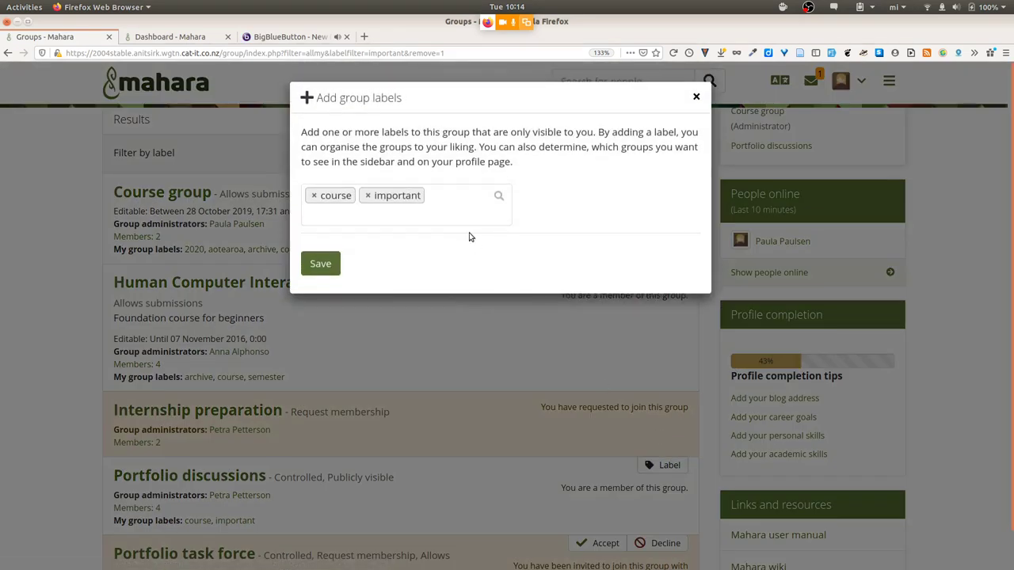
{"action": "left_click", "coordinate": [443, 197]}
{"action": "type", "text": "ao"}
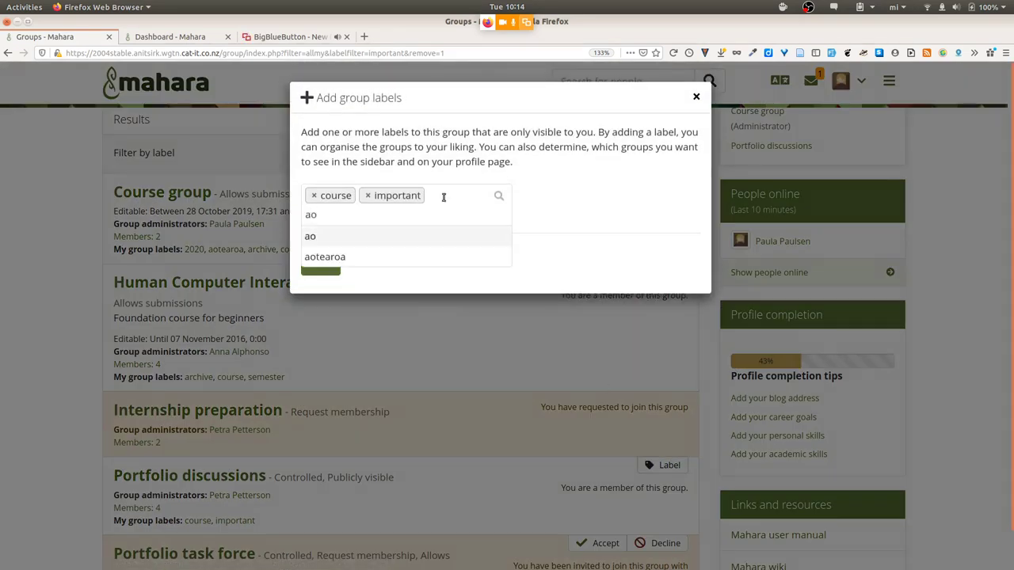
{"action": "left_click", "coordinate": [344, 257]}
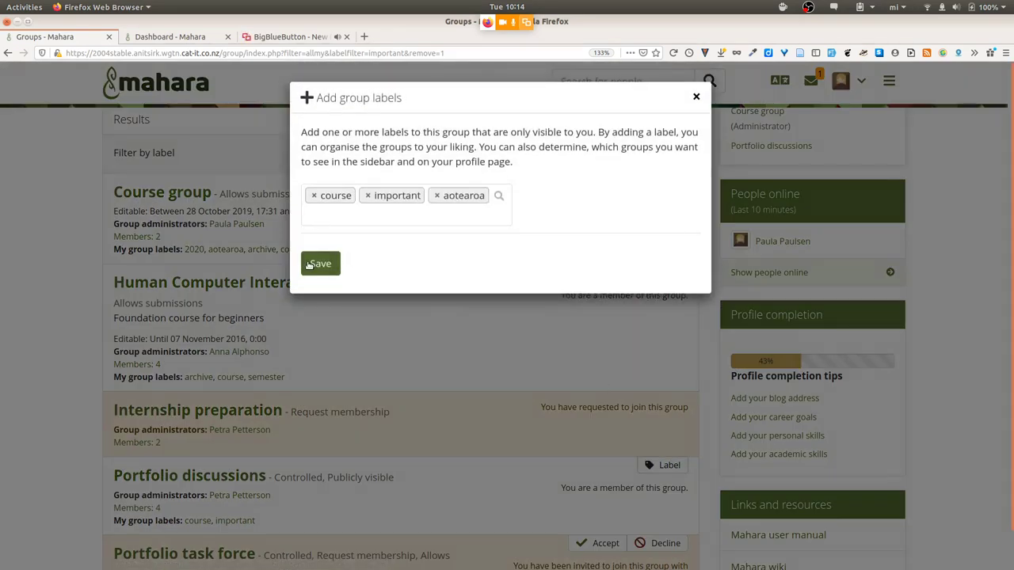
{"action": "left_click", "coordinate": [319, 264]}
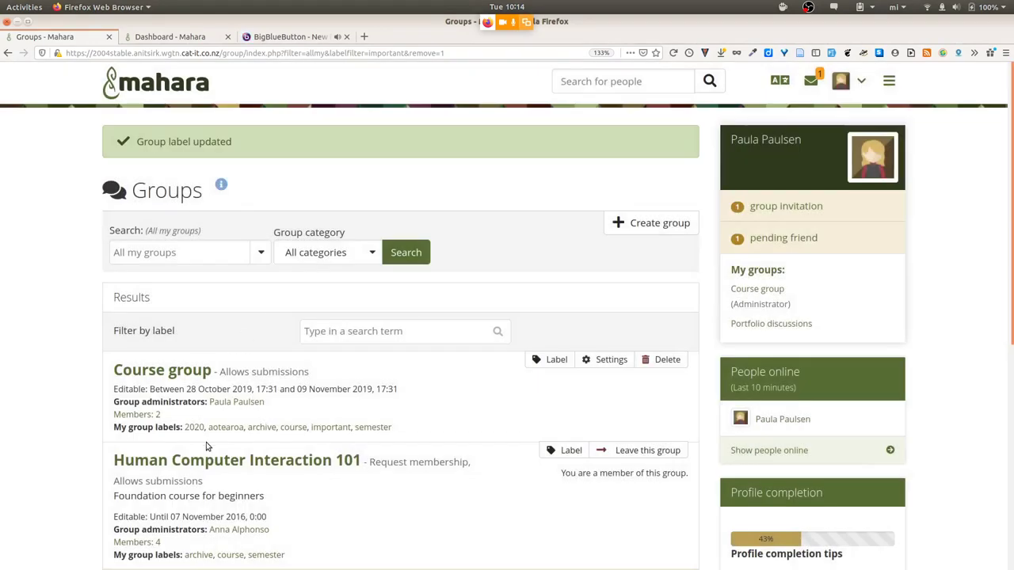
- Filter the groups by the label "aotearoa", then return to the groups overview by way of the dashboard's Engage shortcut
{"action": "left_click", "coordinate": [228, 428]}
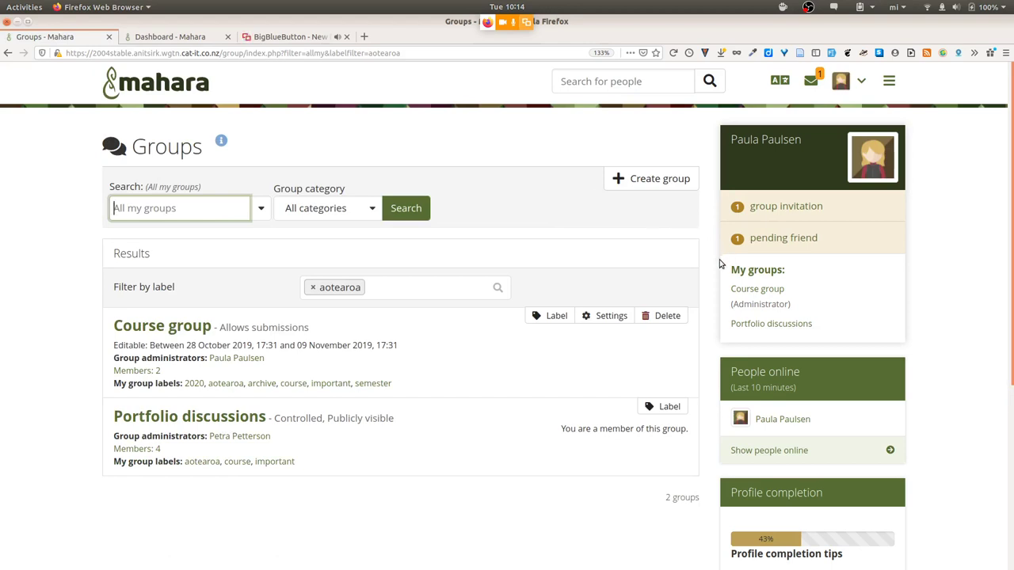
{"action": "left_click", "coordinate": [168, 81]}
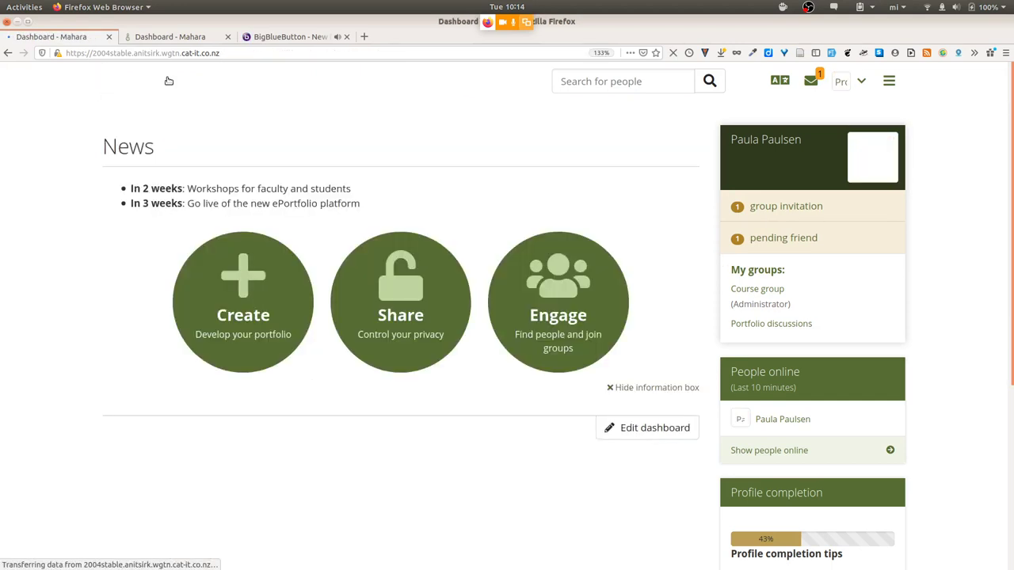
{"action": "left_click", "coordinate": [568, 311]}
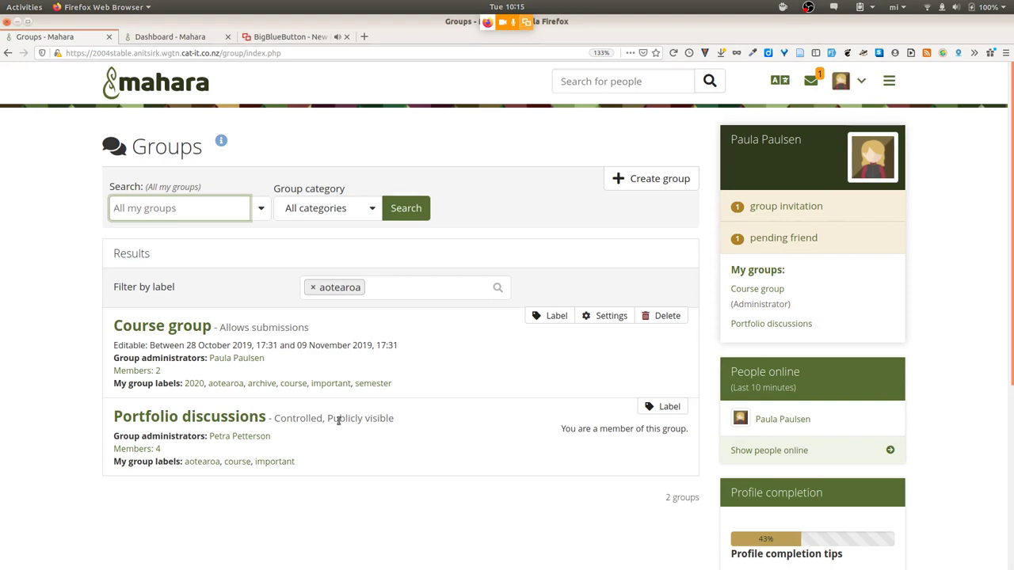
- Remove the "aotearoa" filter, add that label to the group "Human Computer Interaction 101" and save its labels
{"action": "left_click", "coordinate": [313, 288]}
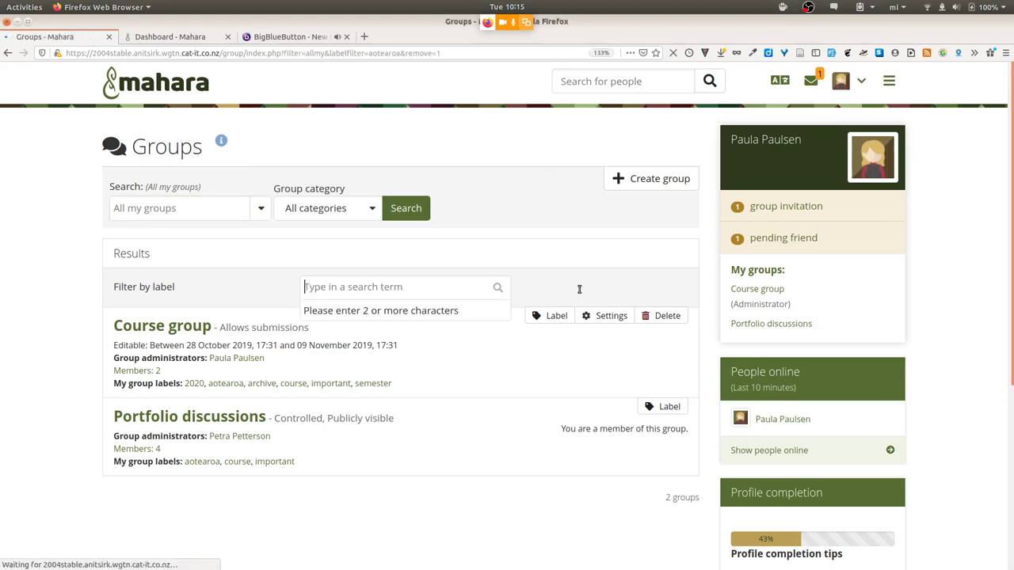
{"action": "scroll", "coordinate": [513, 444], "scroll_direction": "down", "scroll_amount": 5}
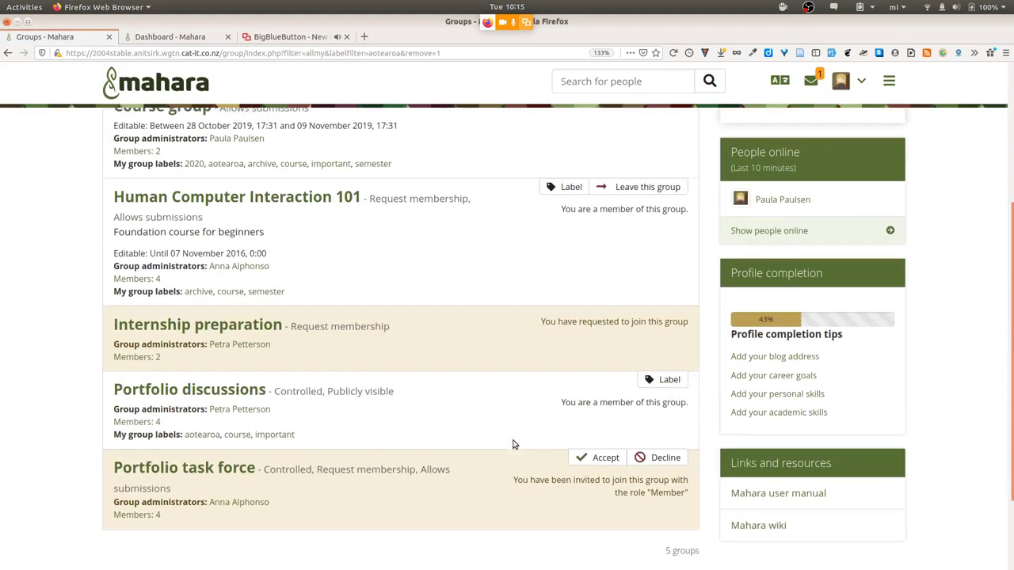
{"action": "scroll", "coordinate": [512, 445], "scroll_direction": "up", "scroll_amount": 3}
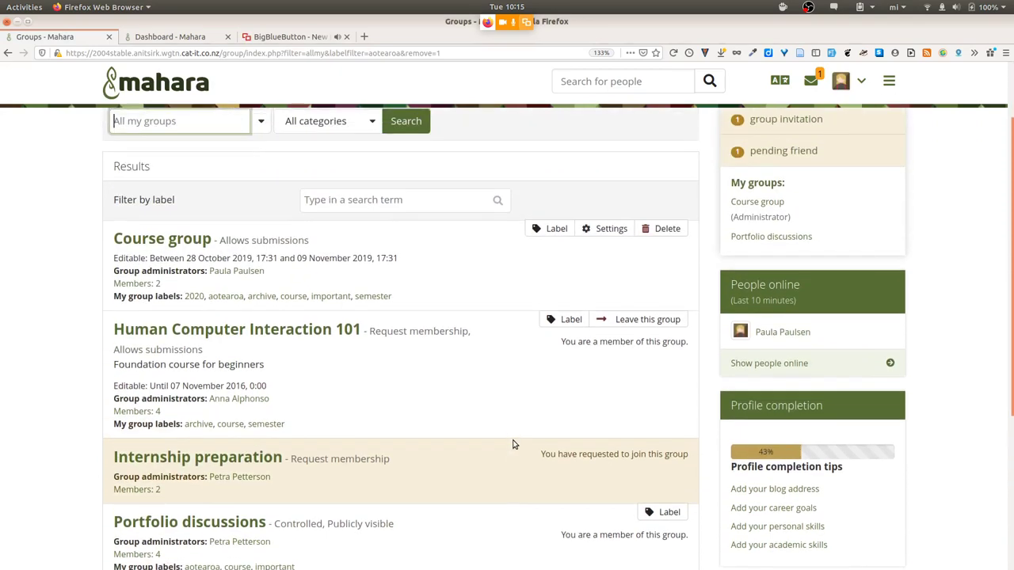
{"action": "left_click", "coordinate": [563, 323]}
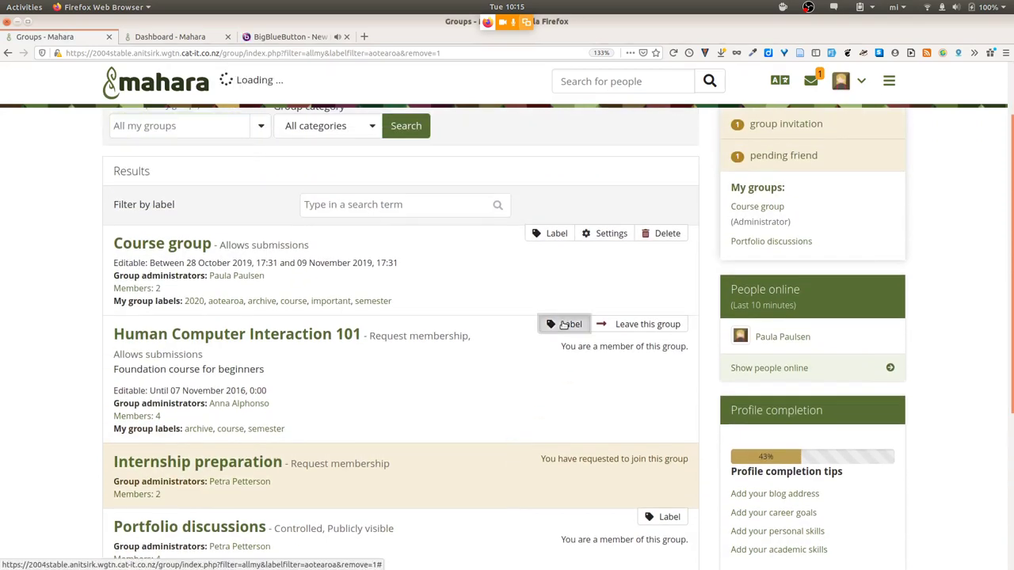
{"action": "type", "text": "aote"}
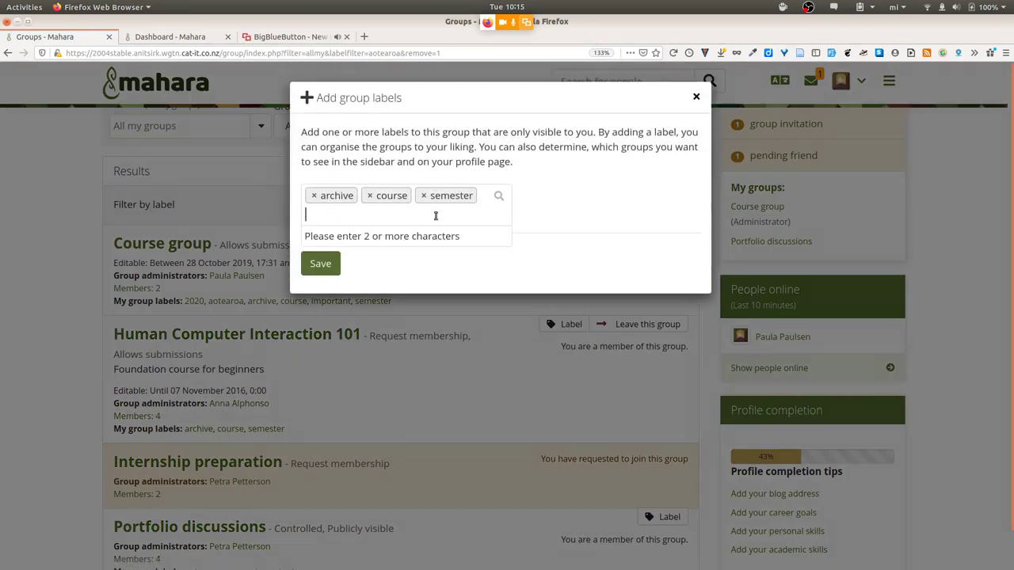
{"action": "left_click", "coordinate": [363, 258]}
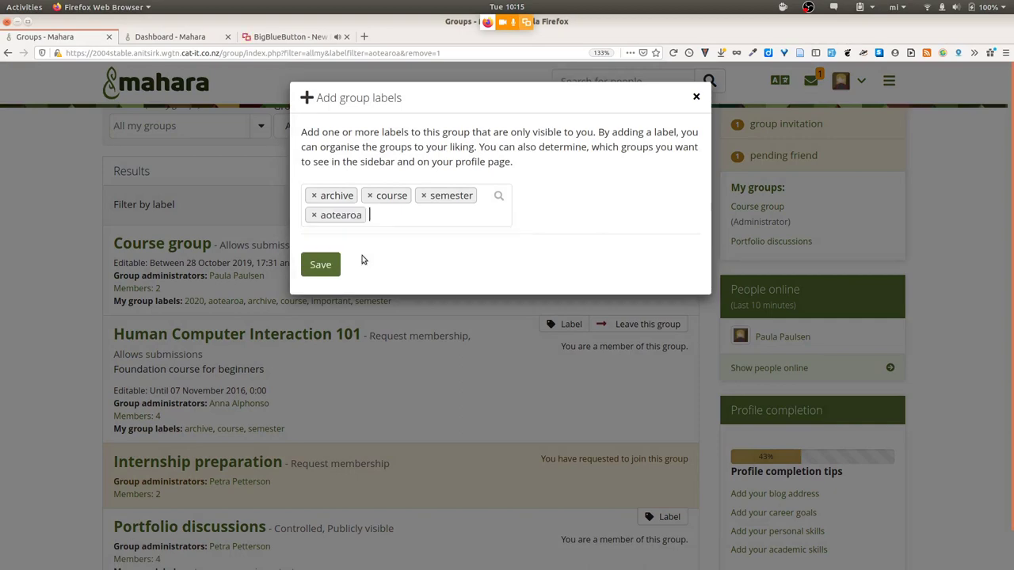
{"action": "left_click", "coordinate": [321, 263]}
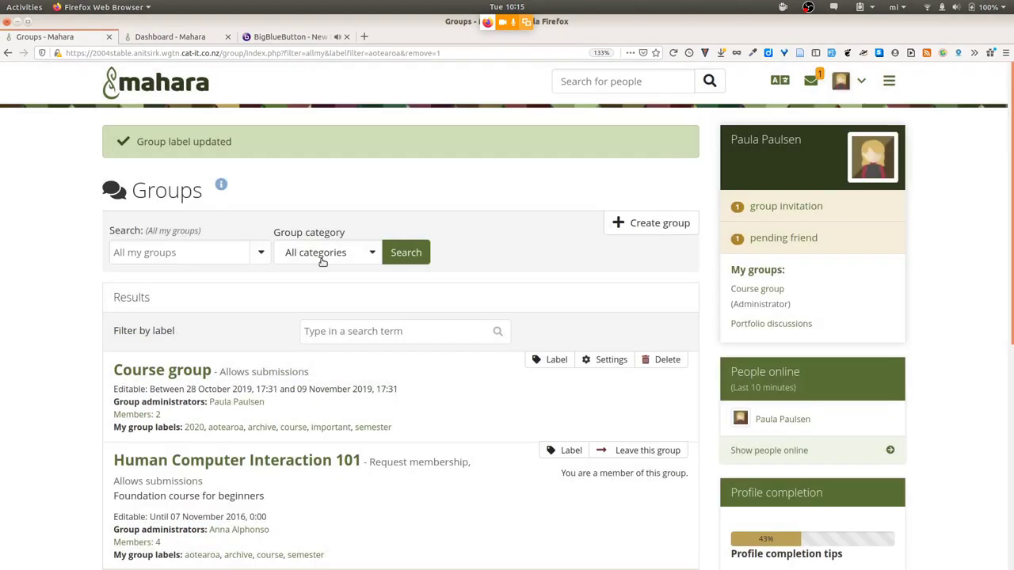
- Filter the groups by the label "aotearoa" and open the account preferences
{"action": "left_click", "coordinate": [226, 427]}
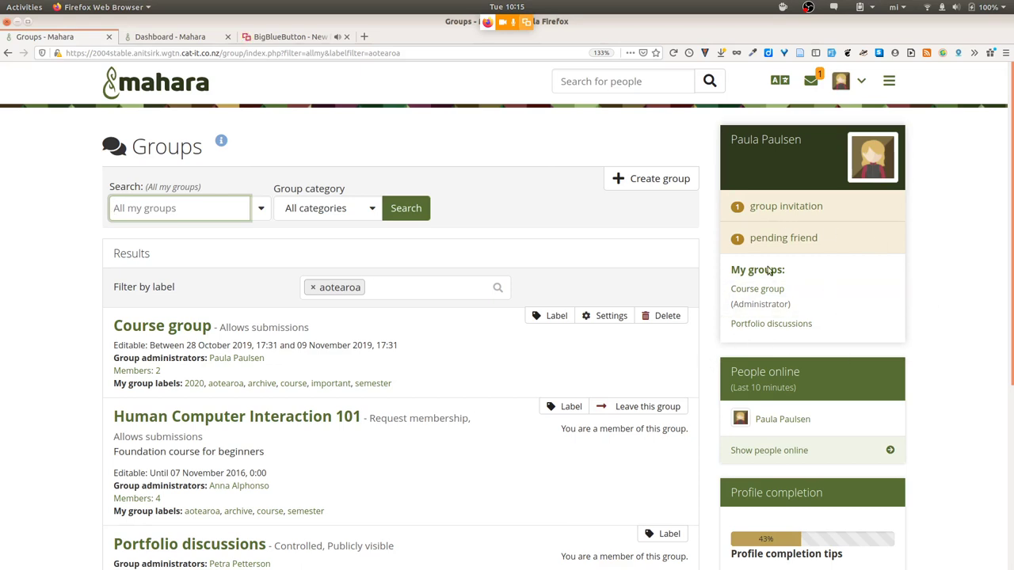
{"action": "left_click", "coordinate": [862, 83]}
{"action": "left_click", "coordinate": [772, 208]}
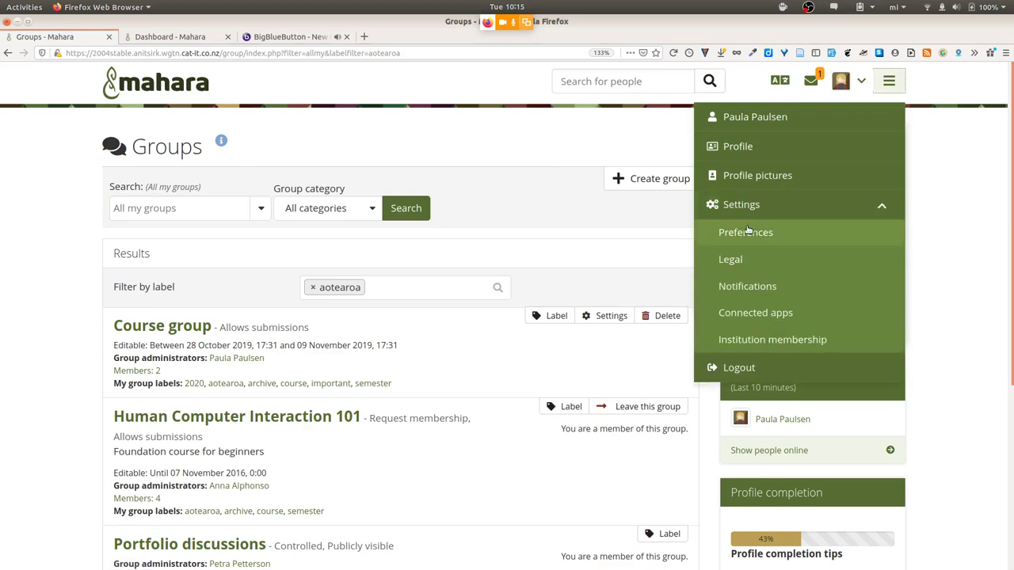
{"action": "left_click", "coordinate": [739, 231]}
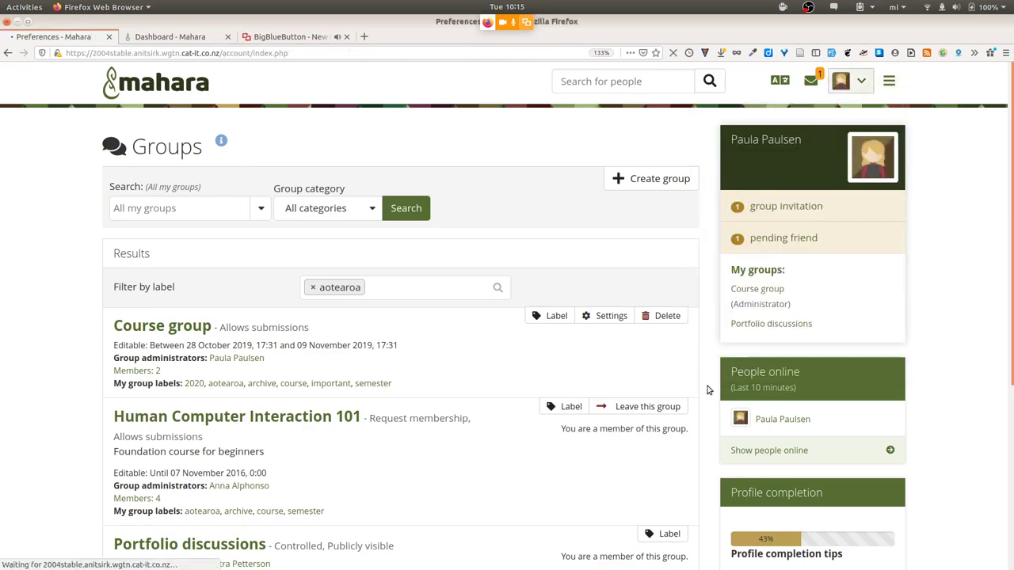
- In the preferences, replace "important" with "aotearoa" in the setting that displays only groups labeled with it, and save
{"action": "scroll", "coordinate": [709, 396], "scroll_direction": "down", "scroll_amount": 1}
{"action": "scroll", "coordinate": [708, 395], "scroll_direction": "down", "scroll_amount": 12}
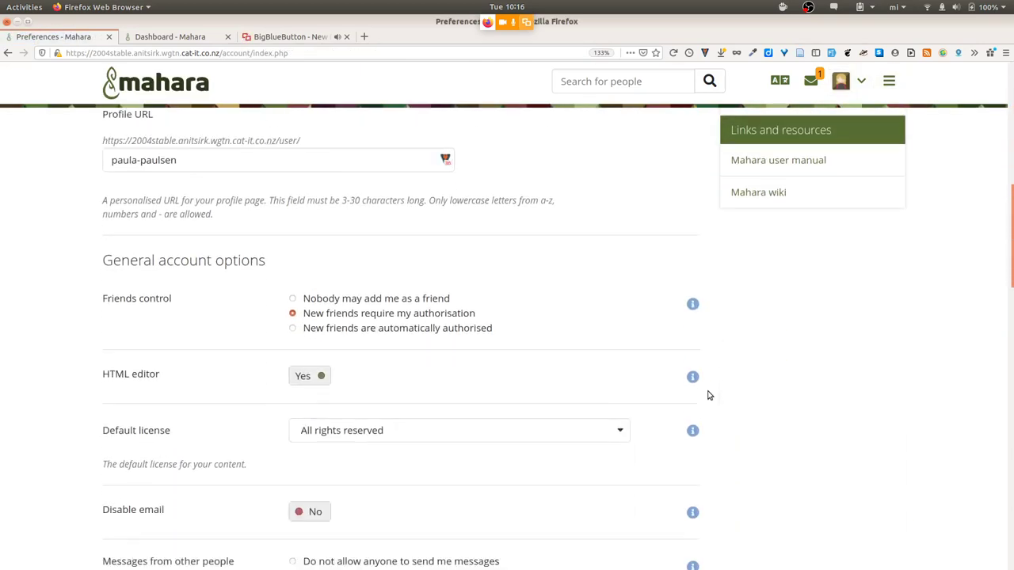
{"action": "scroll", "coordinate": [709, 395], "scroll_direction": "down", "scroll_amount": 2}
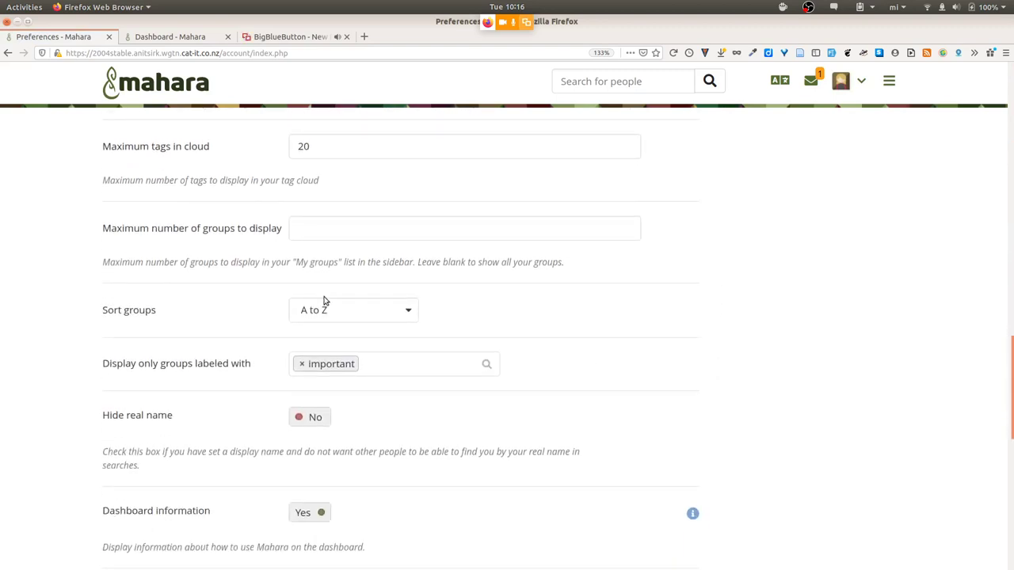
{"action": "left_click", "coordinate": [299, 363]}
{"action": "type", "text": "aote"}
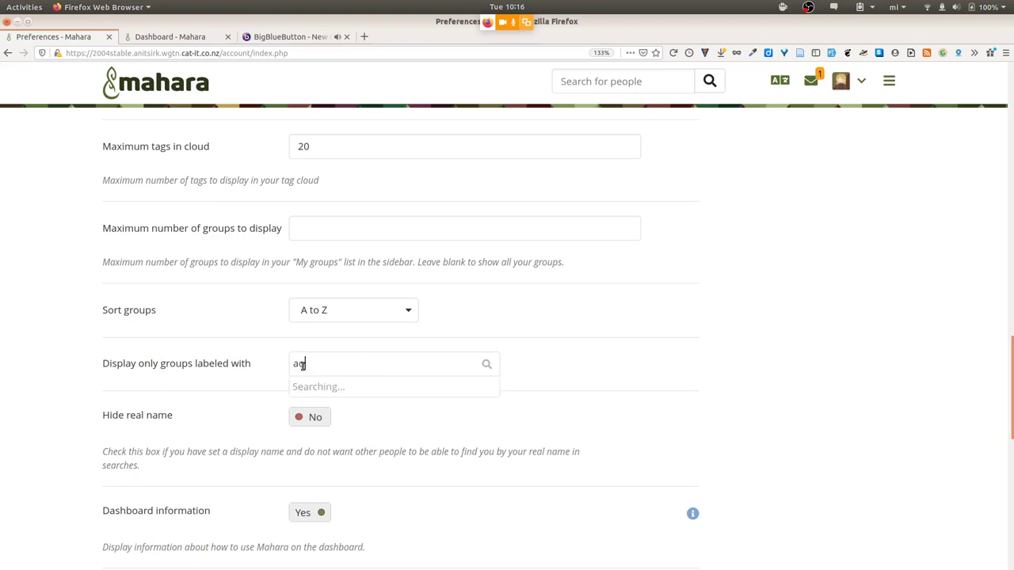
{"action": "left_click", "coordinate": [310, 388]}
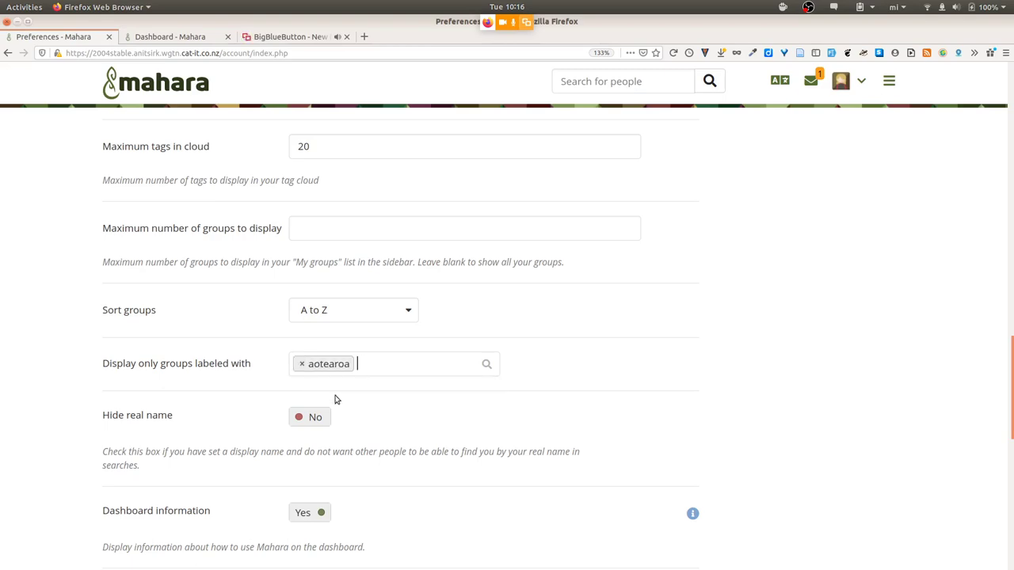
{"action": "scroll", "coordinate": [419, 446], "scroll_direction": "down", "scroll_amount": 10}
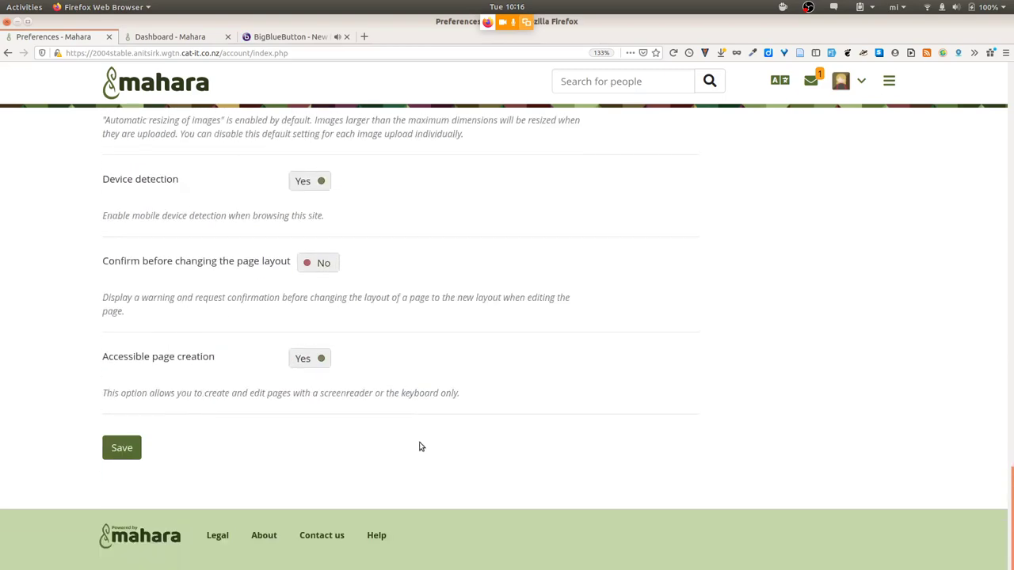
{"action": "left_click", "coordinate": [114, 448]}
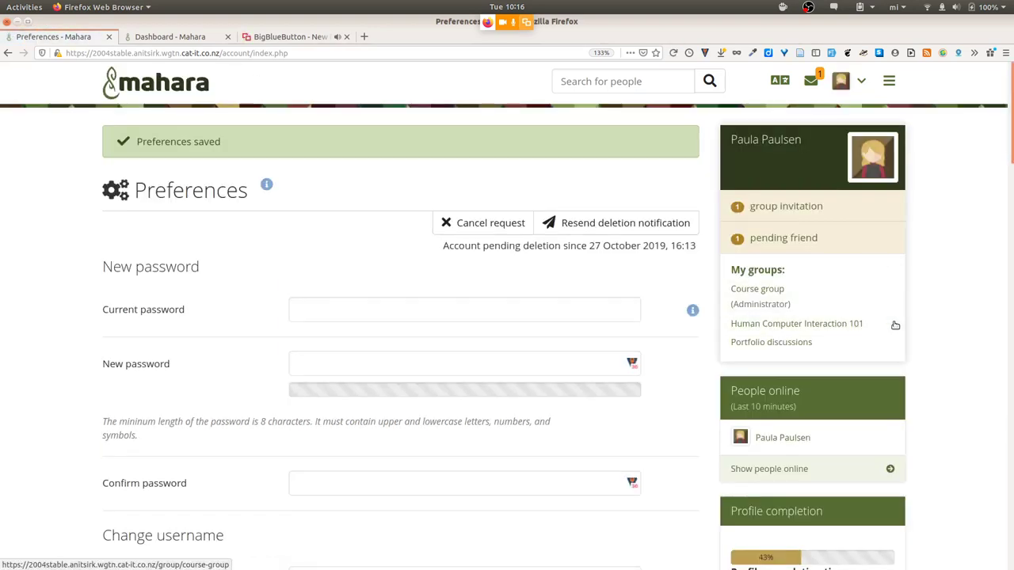
- Edit the profile page's "My groups" block to display only groups labeled "aotearoa" instead of "important", and save it
{"action": "left_click", "coordinate": [841, 81]}
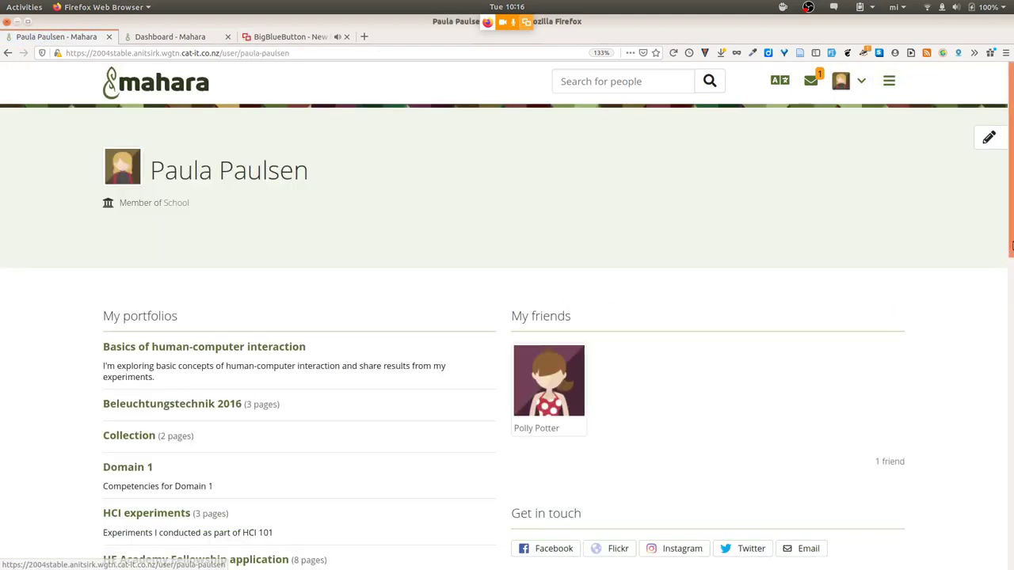
{"action": "left_click", "coordinate": [988, 138]}
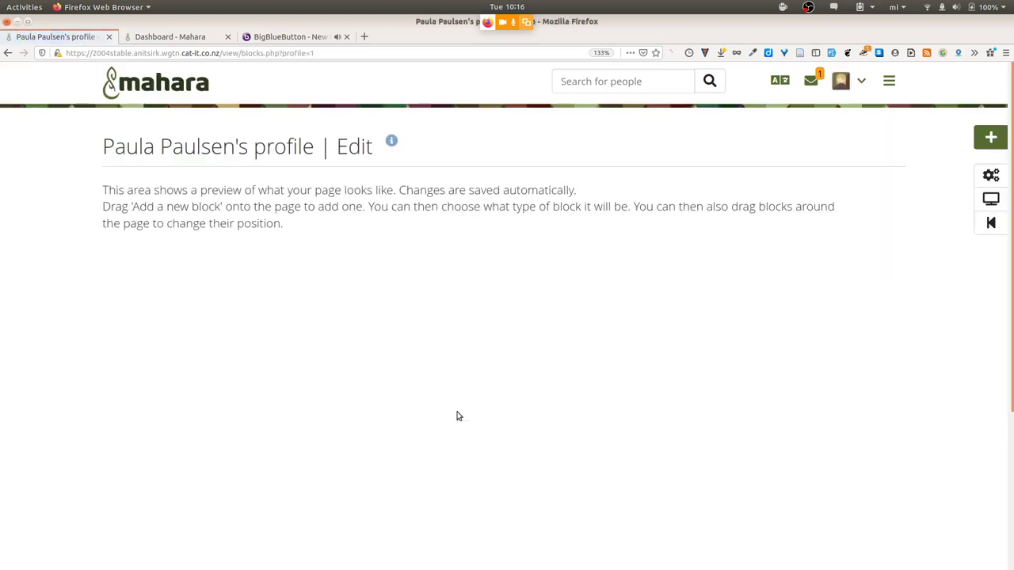
{"action": "scroll", "coordinate": [456, 412], "scroll_direction": "down", "scroll_amount": 6}
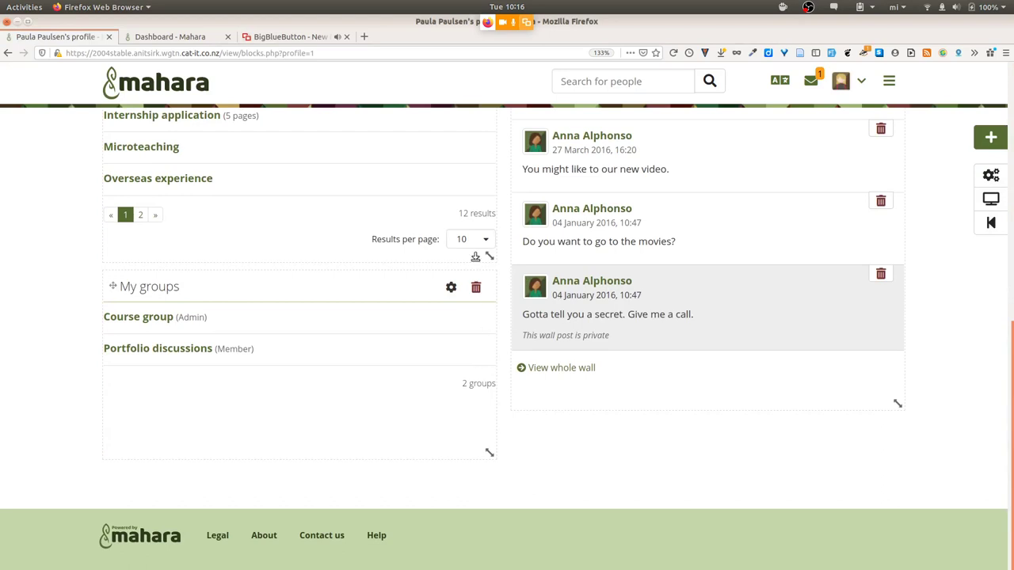
{"action": "left_click", "coordinate": [451, 288]}
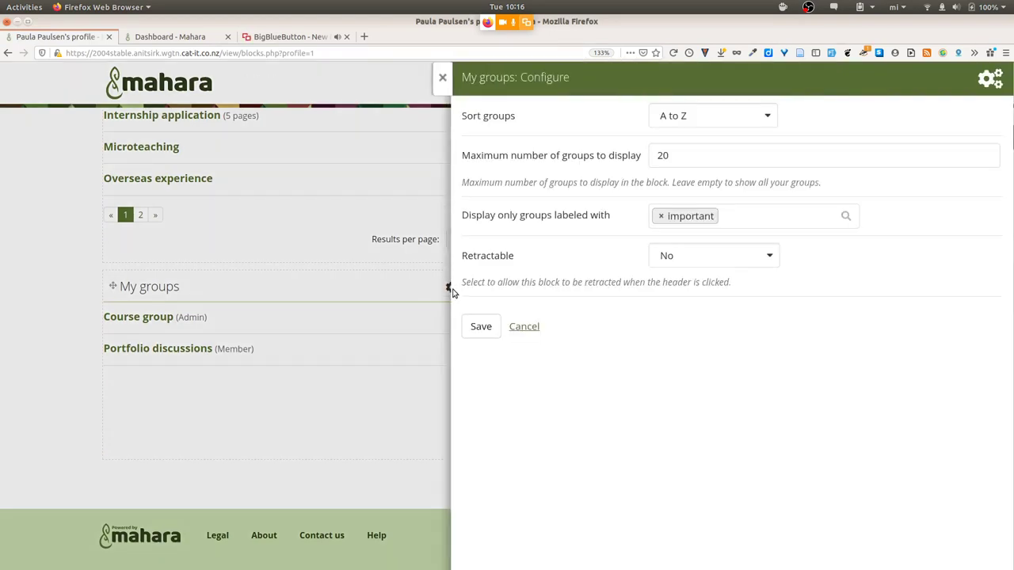
{"action": "left_click", "coordinate": [660, 218]}
{"action": "type", "text": "aote"}
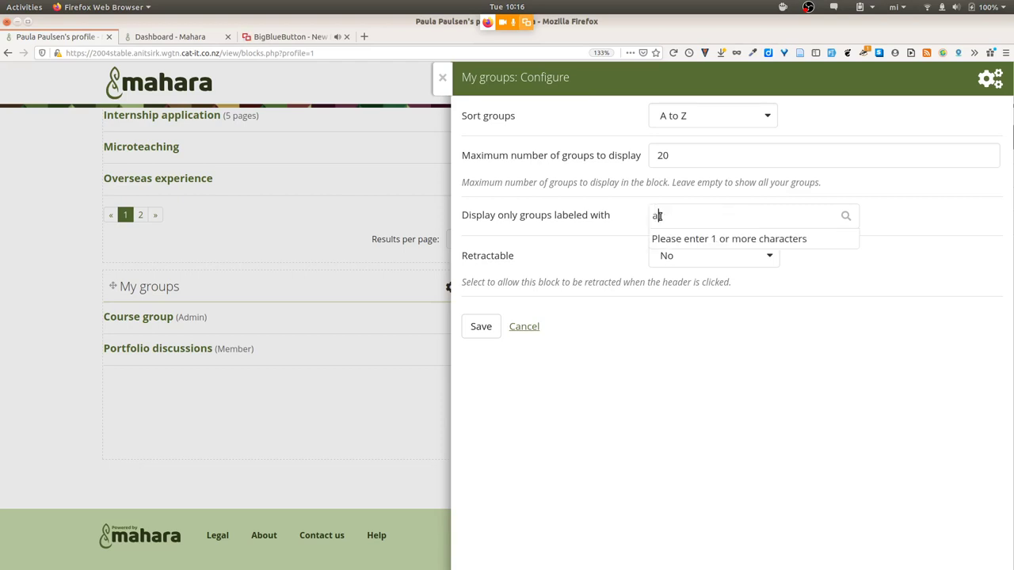
{"action": "left_click", "coordinate": [678, 241]}
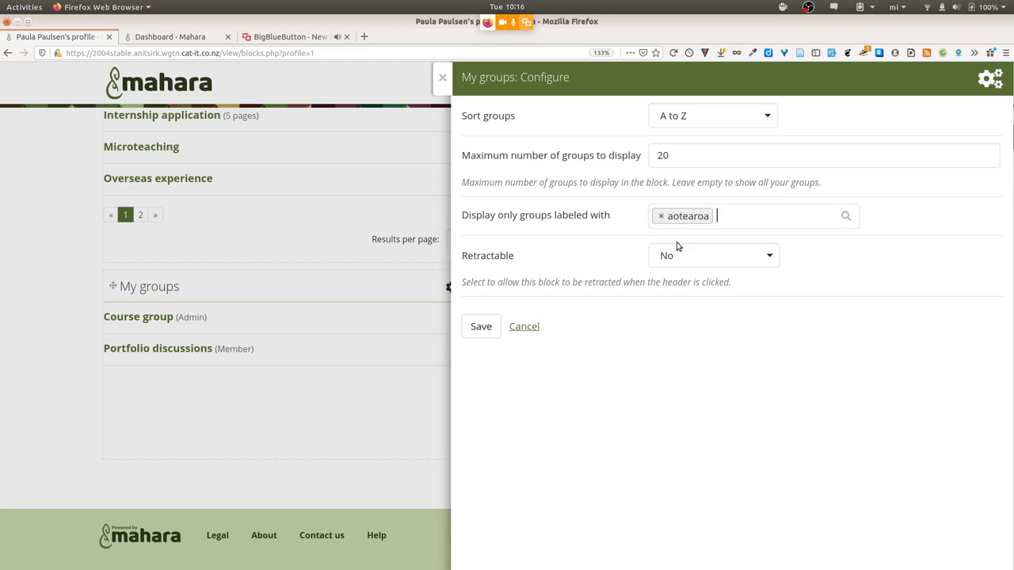
{"action": "left_click", "coordinate": [473, 325]}
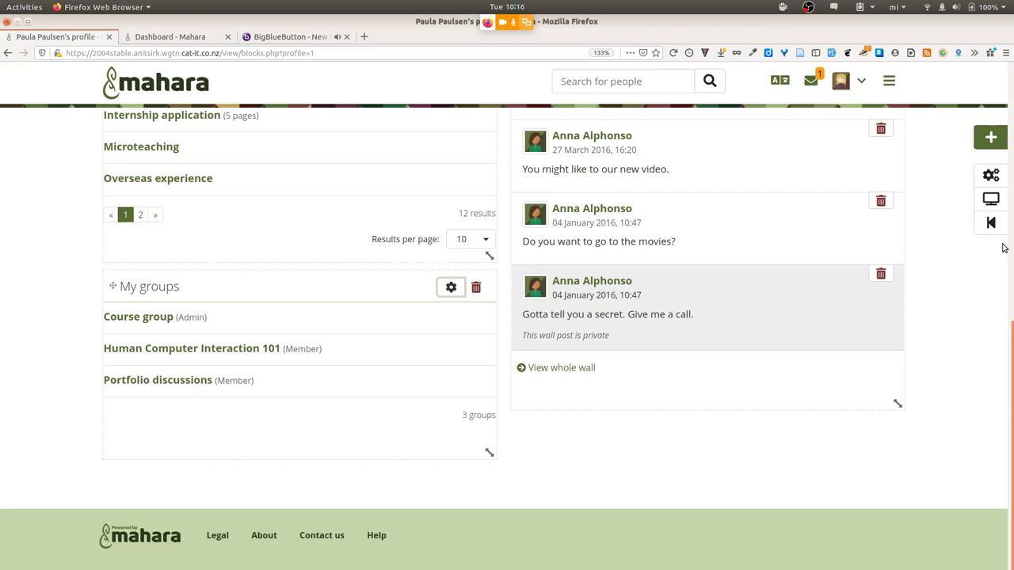
{"action": "scroll", "coordinate": [1001, 248], "scroll_direction": "up", "scroll_amount": 3}
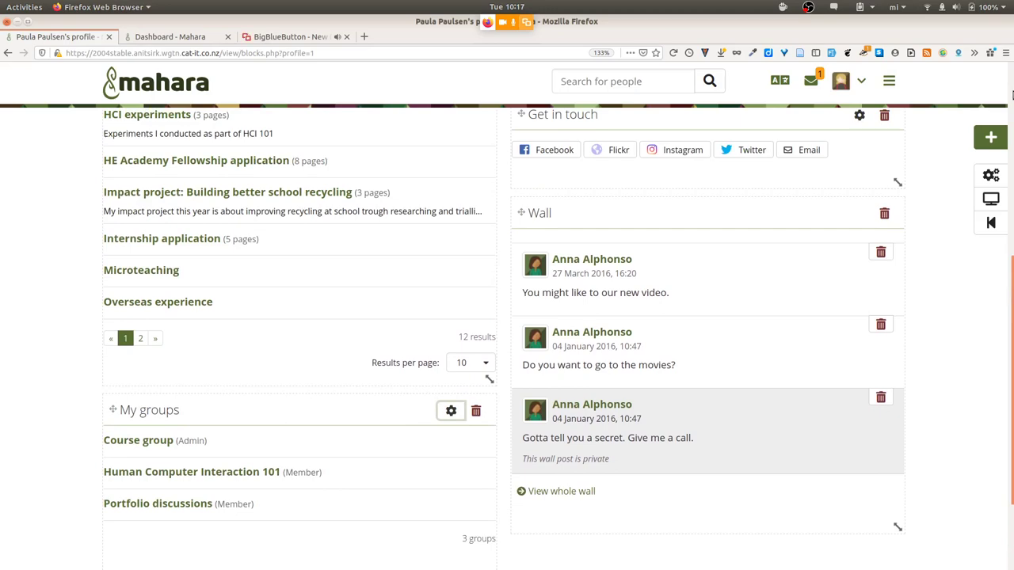
- Switch to the private browsing window and open the Pages and collections overview of the account on the 2004stable site
{"action": "key", "text": "alt+Tab"}
{"action": "key", "text": "alt+Tab"}
{"action": "key", "text": "alt+Tab"}
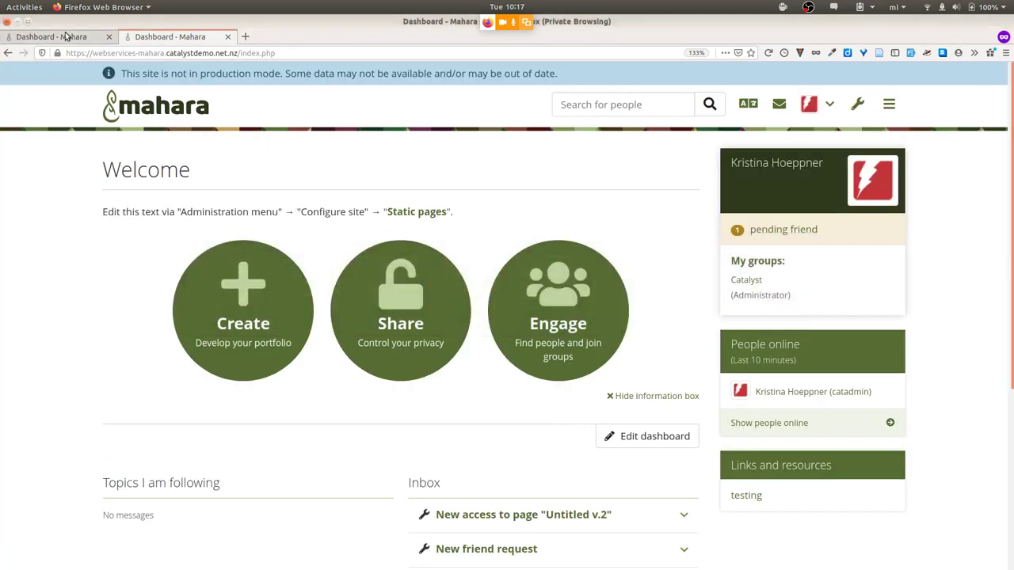
{"action": "left_click", "coordinate": [66, 37]}
{"action": "left_click", "coordinate": [895, 84]}
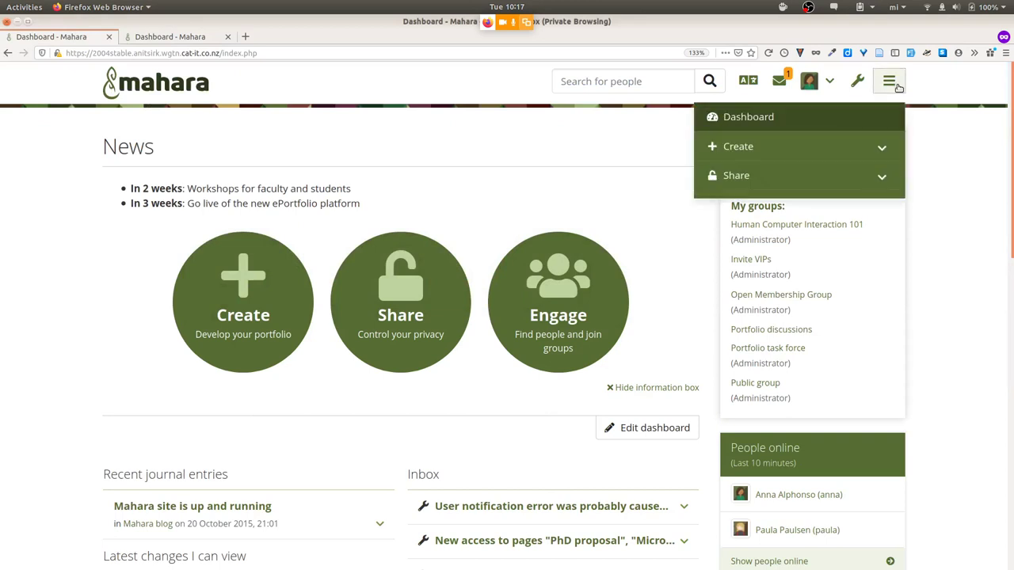
{"action": "left_click", "coordinate": [839, 147]}
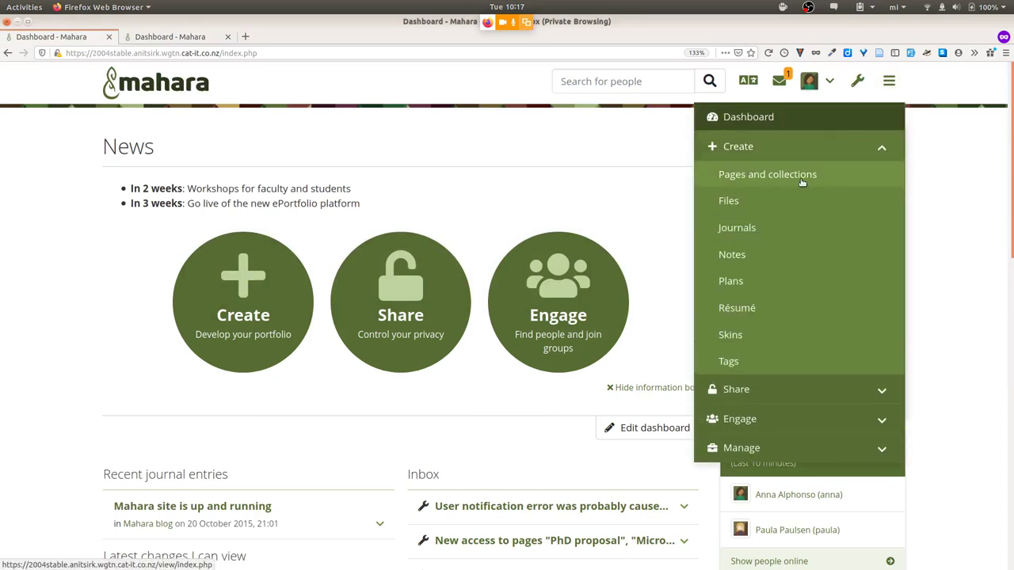
{"action": "left_click", "coordinate": [802, 176]}
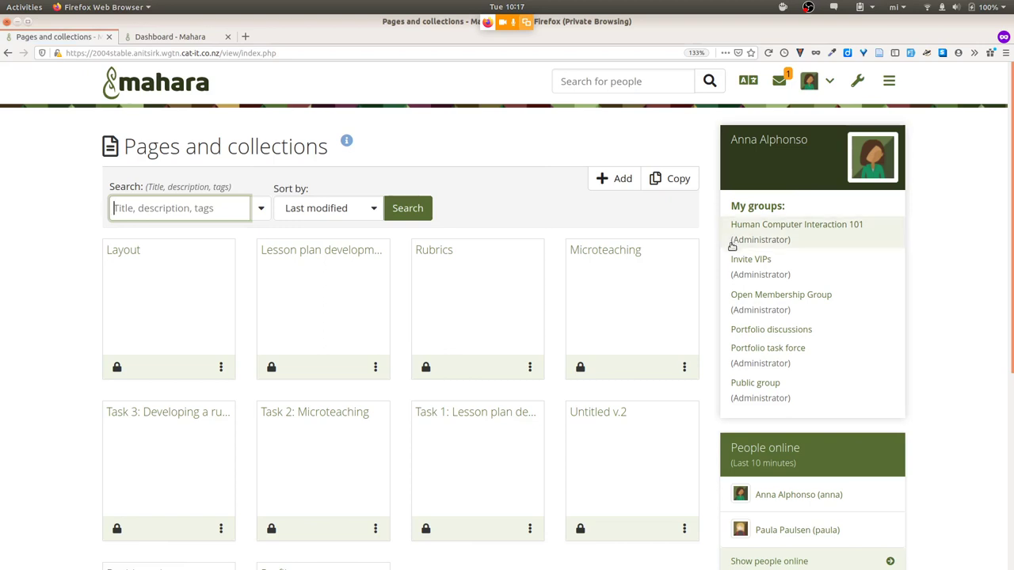
- Examine the page tiles without cover images and check the further options of the "Microteaching" page
{"action": "scroll", "coordinate": [715, 272], "scroll_direction": "down", "scroll_amount": 1}
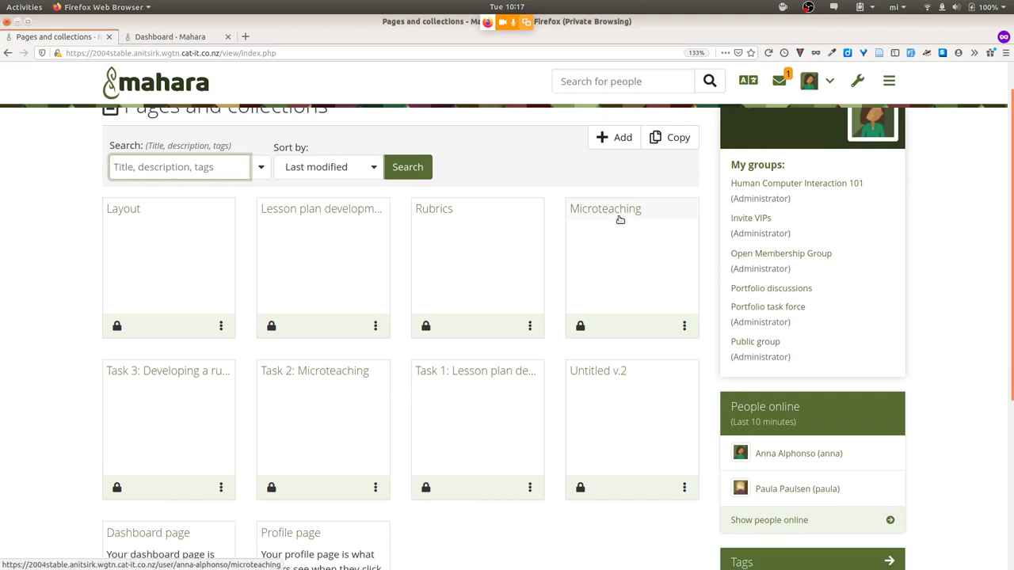
{"action": "left_click", "coordinate": [684, 326]}
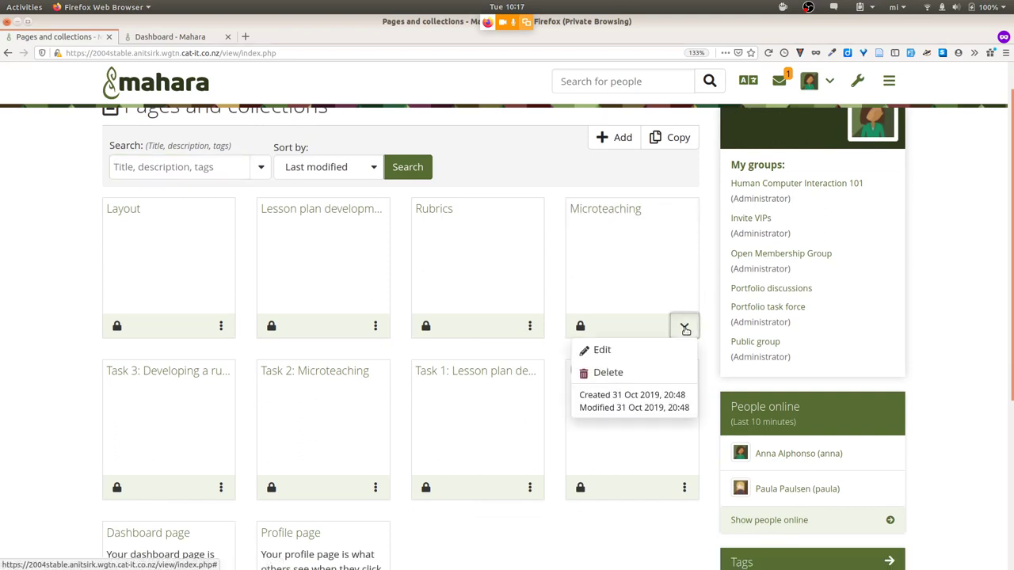
{"action": "left_click", "coordinate": [709, 334]}
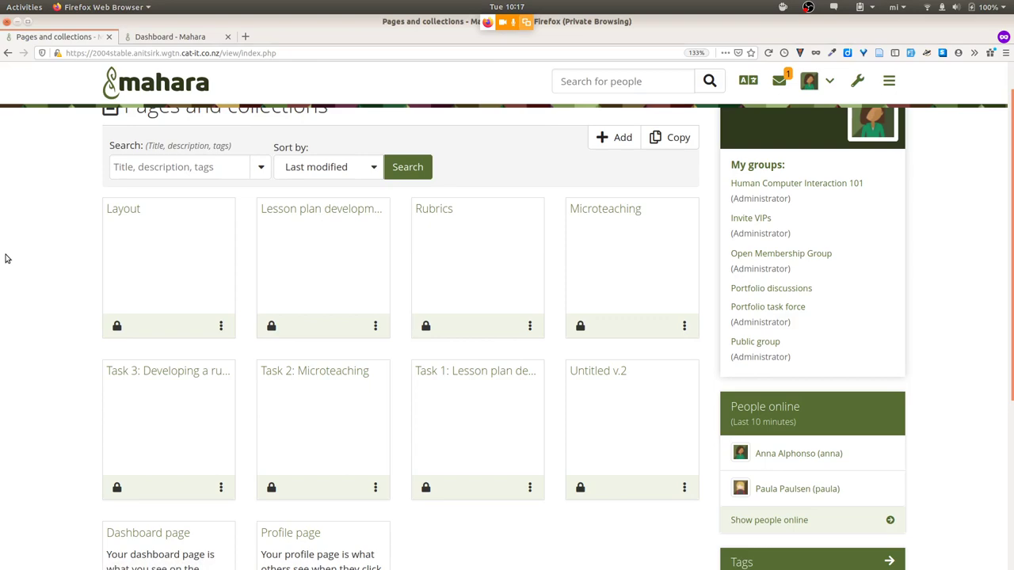
- Return to the regular Firefox window and open the "Domain 1" page from the dashboard's "My portfolios" block
{"action": "key", "text": "alt+Tab"}
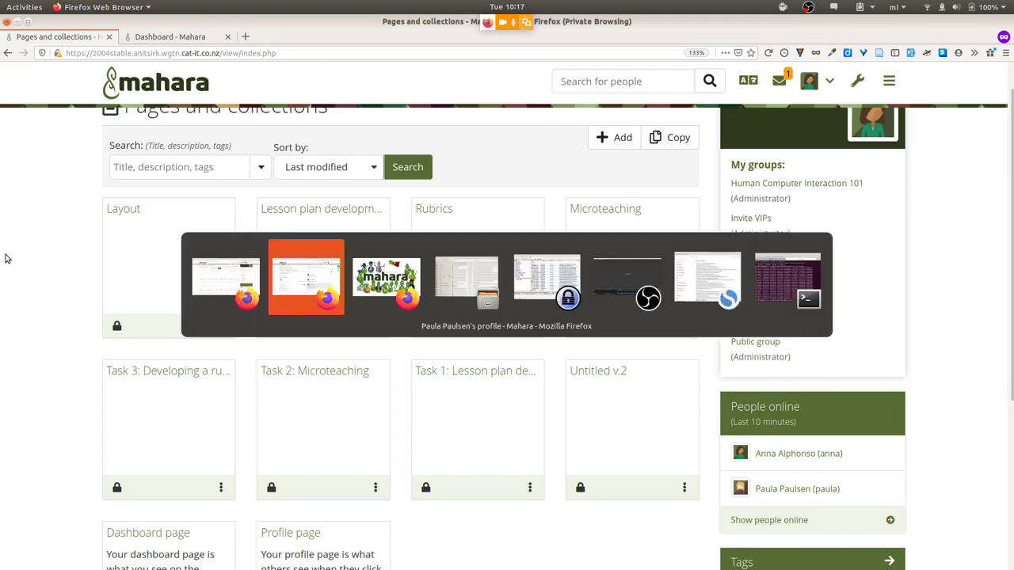
{"action": "scroll", "coordinate": [261, 208], "scroll_direction": "up", "scroll_amount": 5}
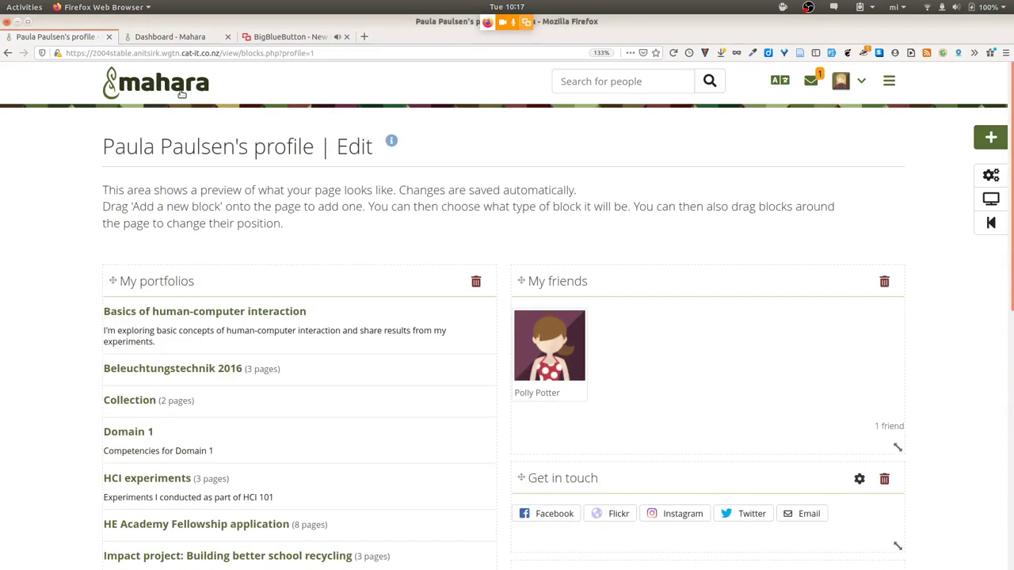
{"action": "left_click", "coordinate": [181, 94]}
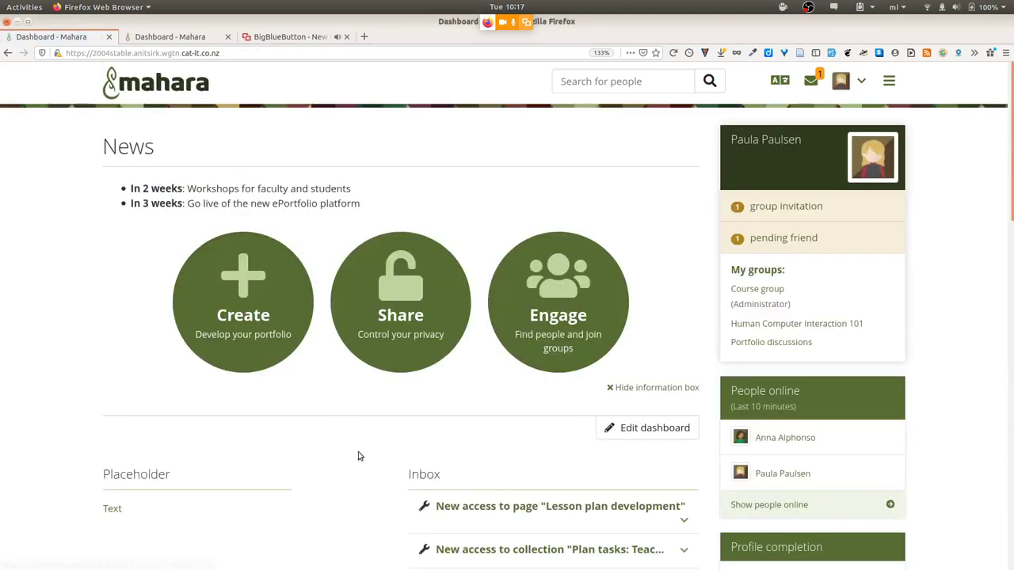
{"action": "scroll", "coordinate": [358, 456], "scroll_direction": "down", "scroll_amount": 5}
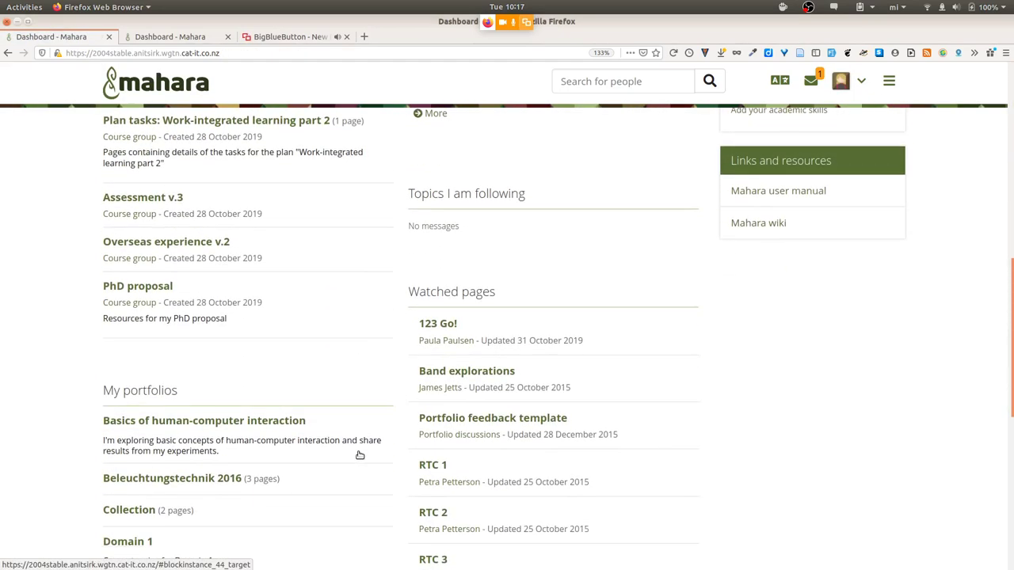
{"action": "scroll", "coordinate": [357, 452], "scroll_direction": "down", "scroll_amount": 2}
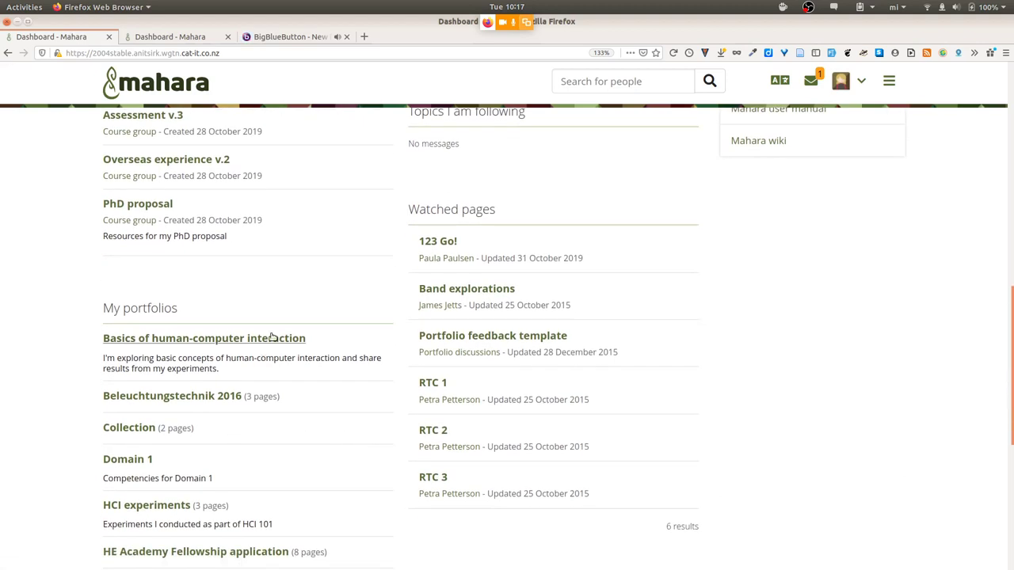
{"action": "left_click", "coordinate": [127, 459]}
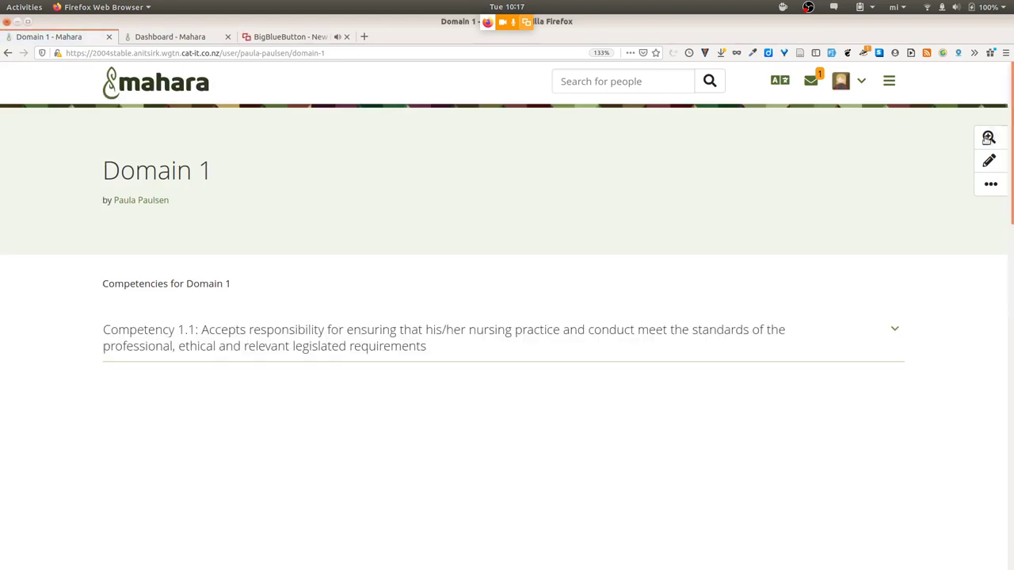
- Edit the "Domain 1" page and expand the advanced options in its settings to reach the cover image
{"action": "left_click", "coordinate": [990, 161]}
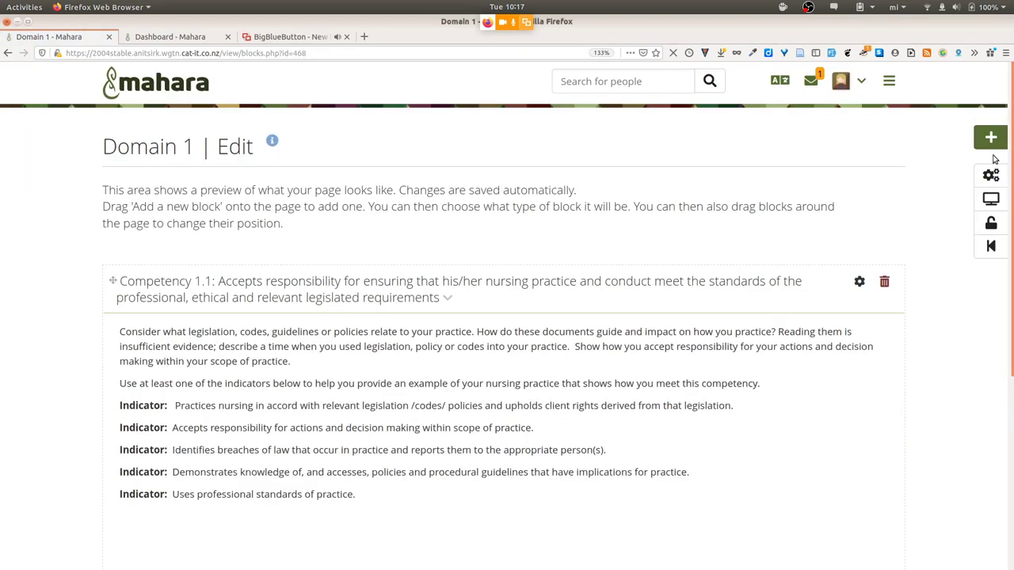
{"action": "left_click", "coordinate": [990, 177]}
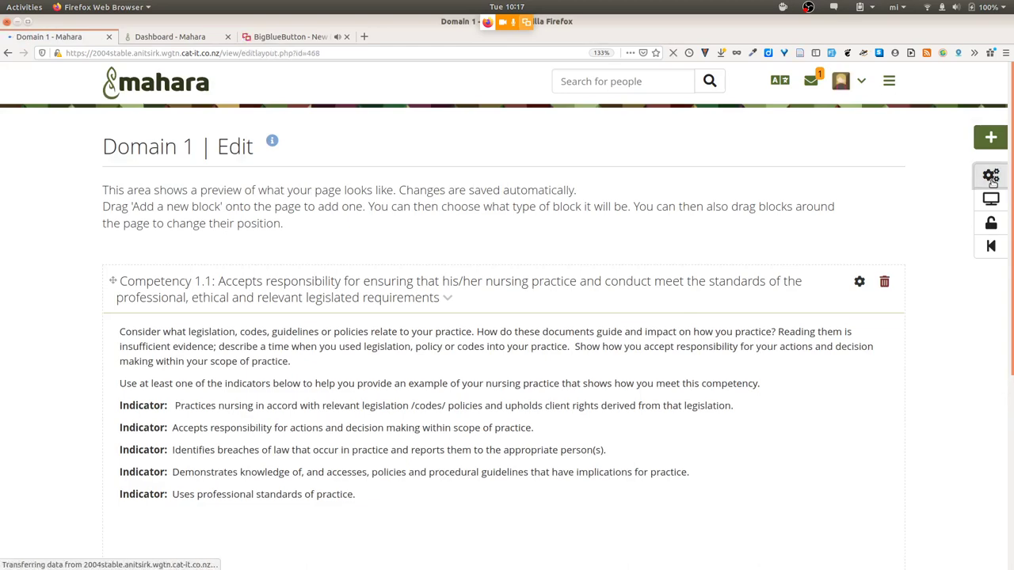
{"action": "scroll", "coordinate": [819, 314], "scroll_direction": "down", "scroll_amount": 5}
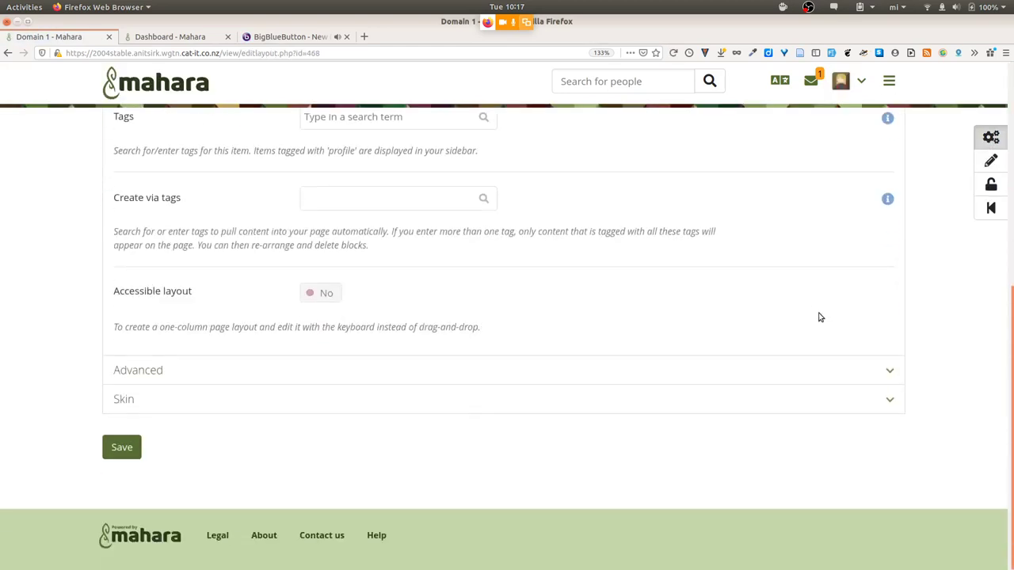
{"action": "left_click", "coordinate": [210, 401]}
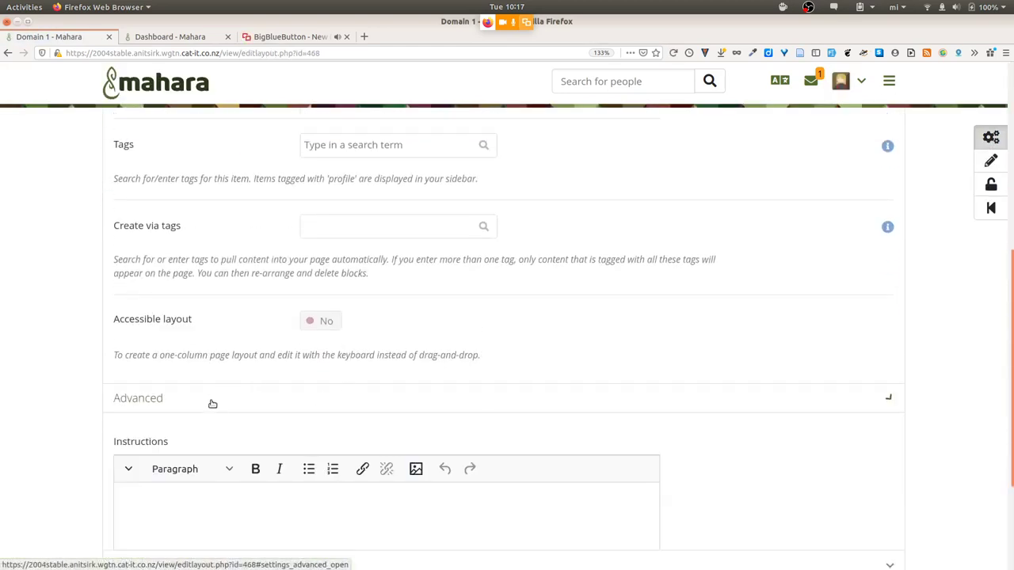
{"action": "scroll", "coordinate": [496, 436], "scroll_direction": "down", "scroll_amount": 10}
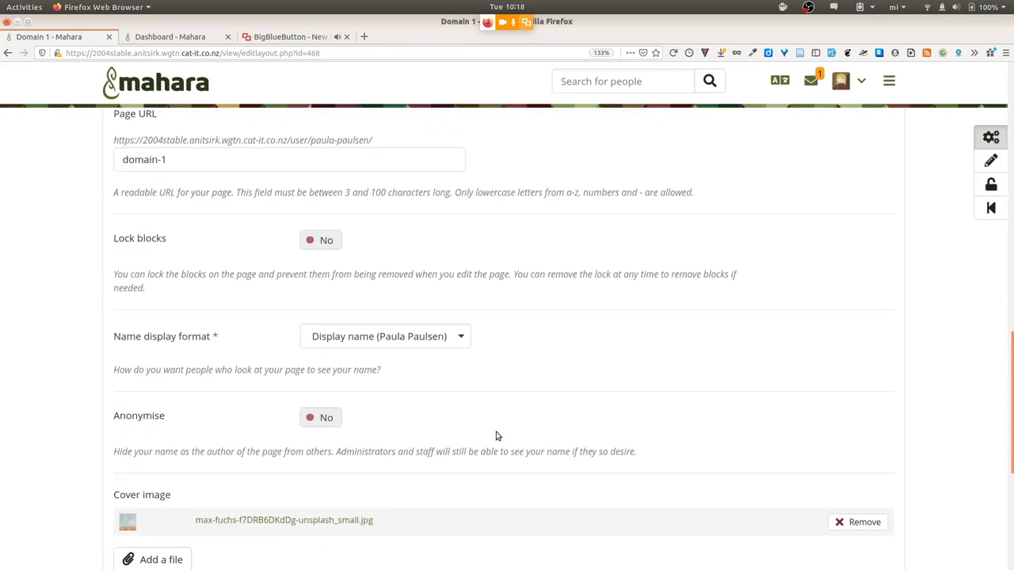
{"action": "scroll", "coordinate": [496, 435], "scroll_direction": "down", "scroll_amount": 3}
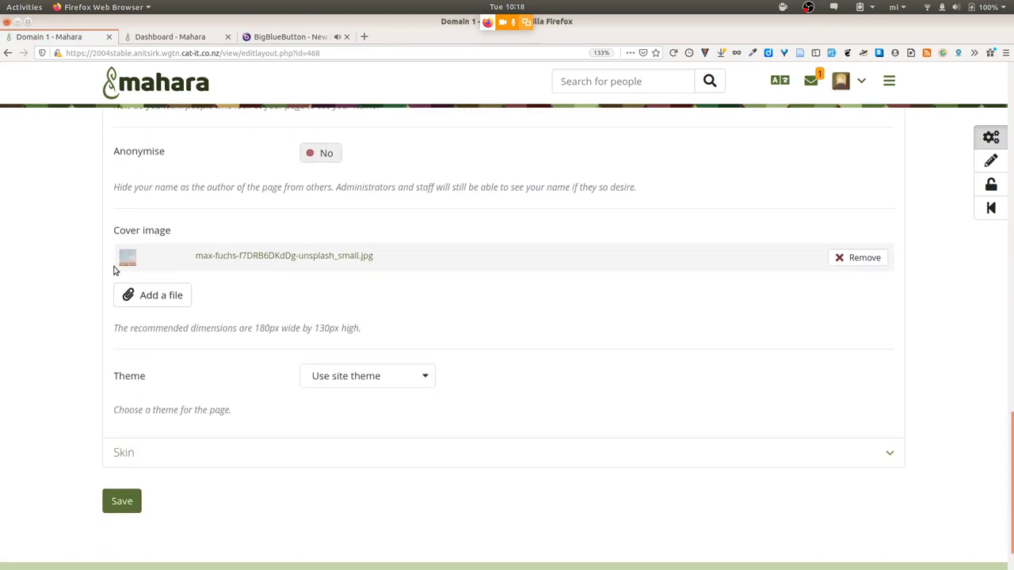
- Replace the page's cover image with "sharon-mccutcheon-1wz7cN1XTmk-unsplash_small.jpg" from the Cover images folder and save the settings
{"action": "left_click", "coordinate": [854, 259]}
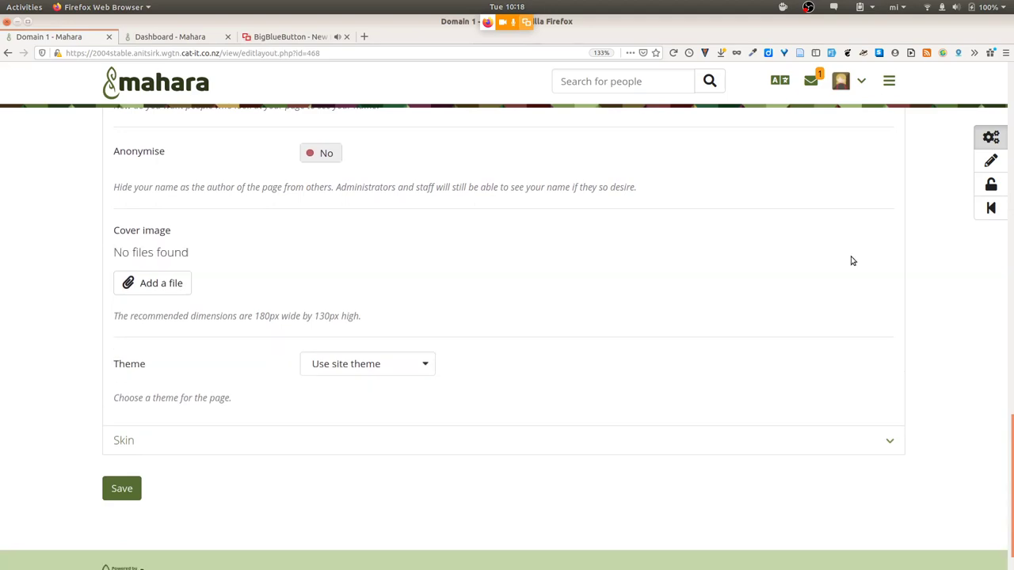
{"action": "left_click", "coordinate": [158, 283]}
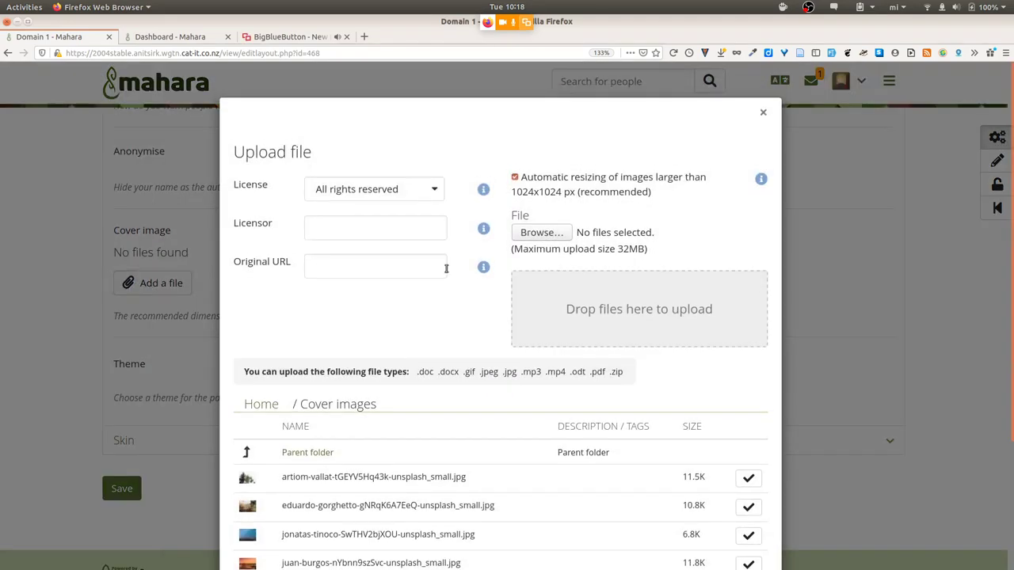
{"action": "scroll", "coordinate": [610, 301], "scroll_direction": "down", "scroll_amount": 4}
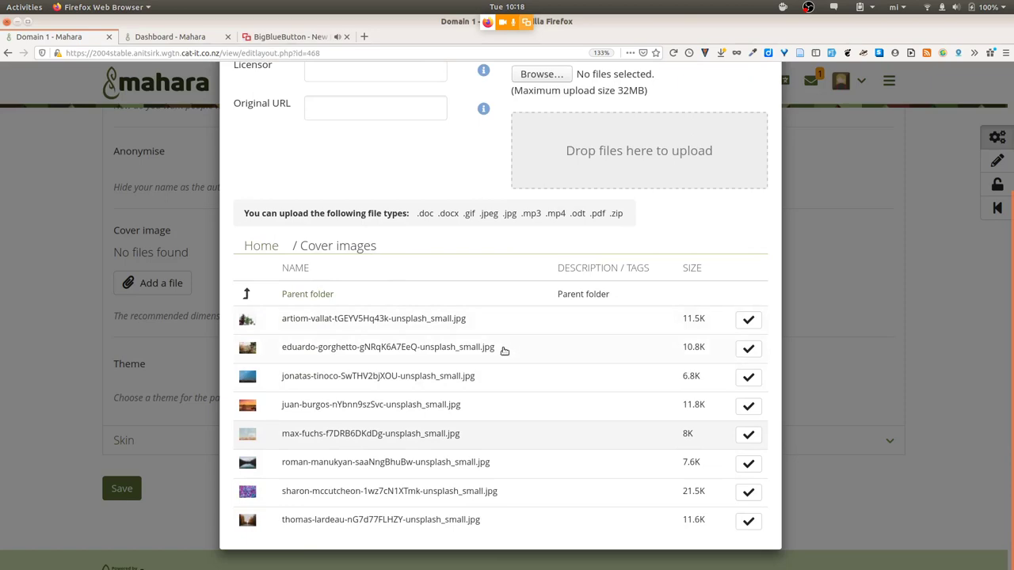
{"action": "left_click", "coordinate": [508, 493]}
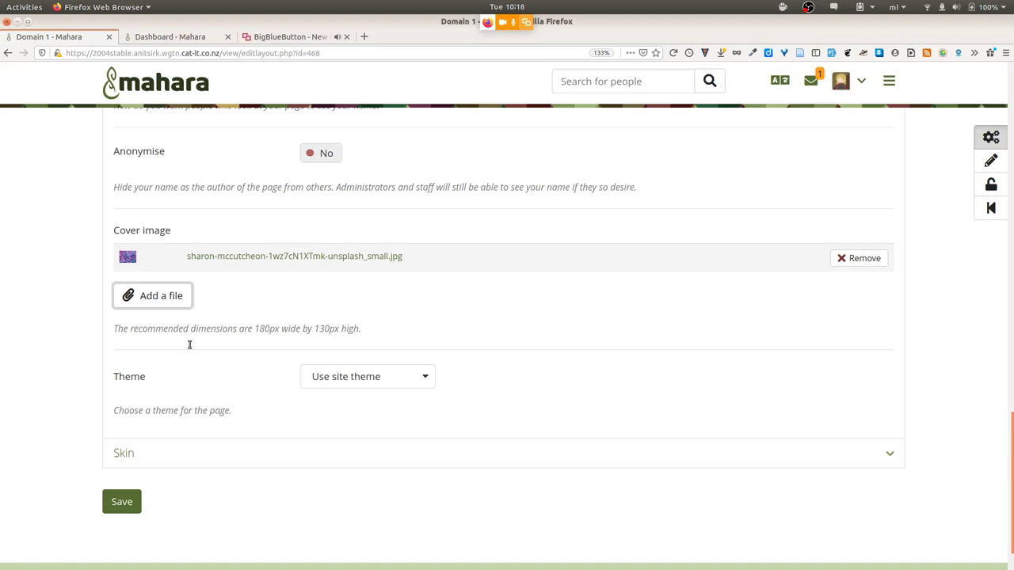
{"action": "left_click", "coordinate": [123, 502]}
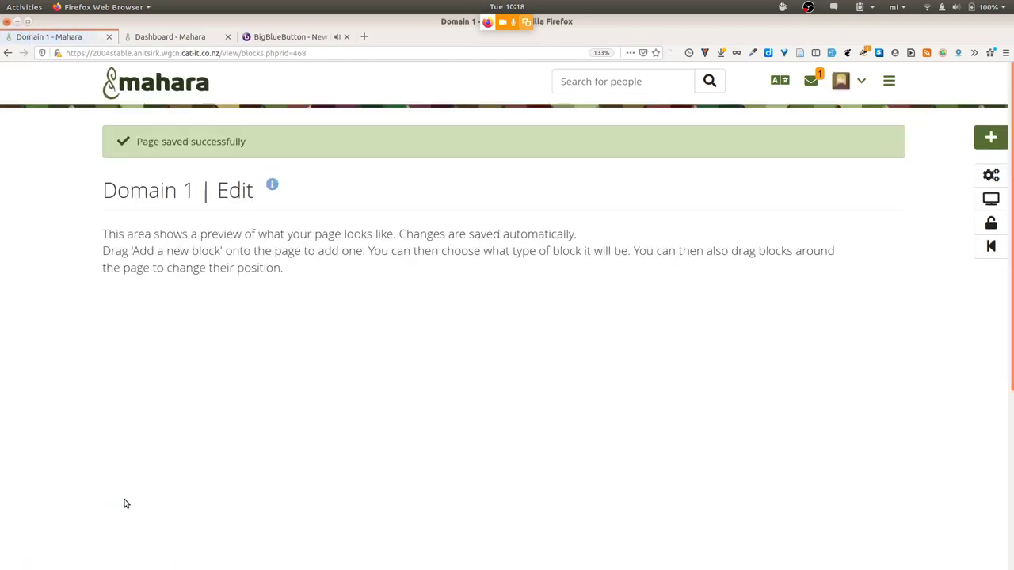
- Return to the Pages and collections overview and look through the cover images on the tiles
{"action": "left_click", "coordinate": [989, 247]}
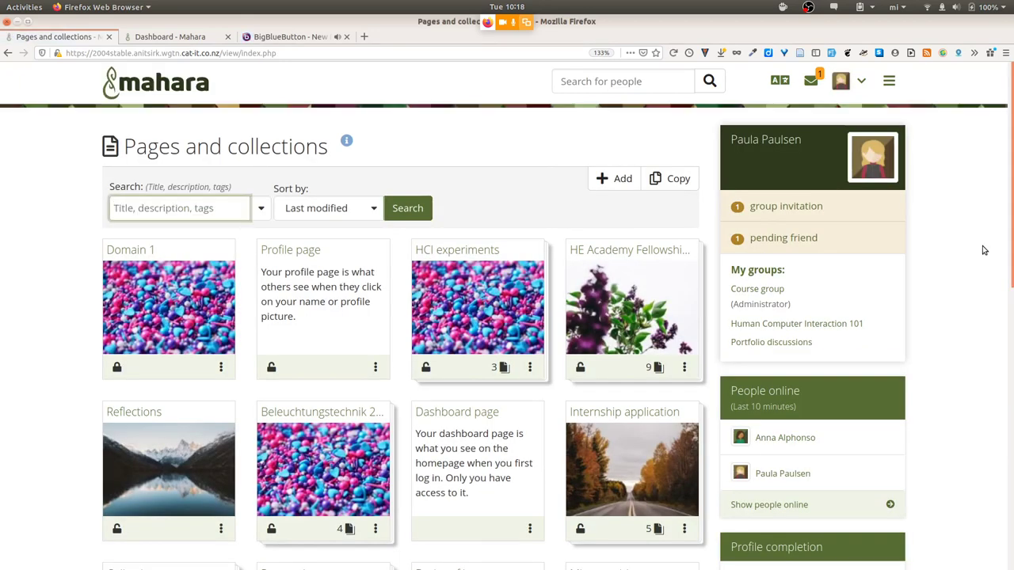
{"action": "scroll", "coordinate": [1011, 333], "scroll_direction": "down", "scroll_amount": 3}
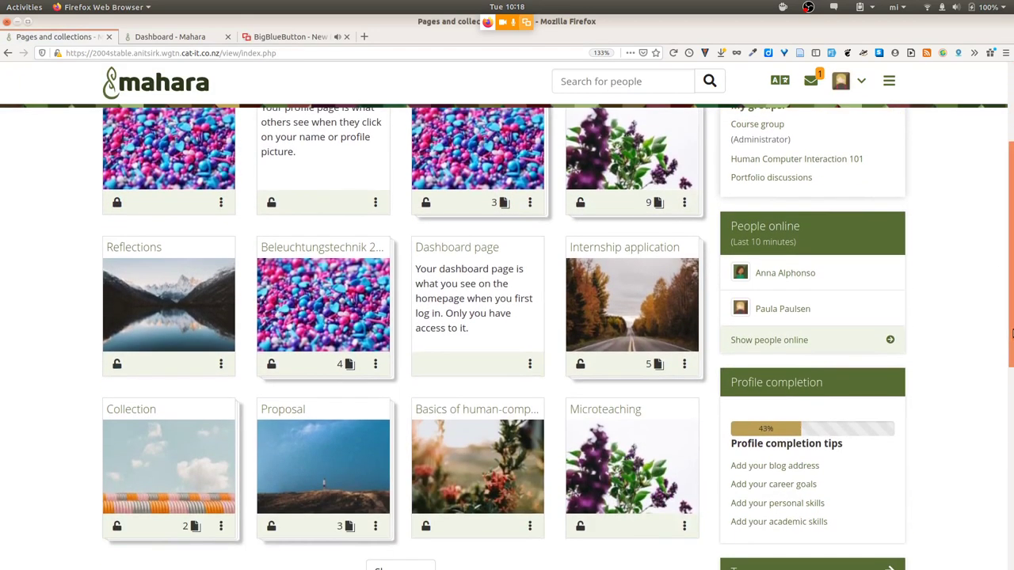
{"action": "scroll", "coordinate": [1011, 332], "scroll_direction": "up", "scroll_amount": 1}
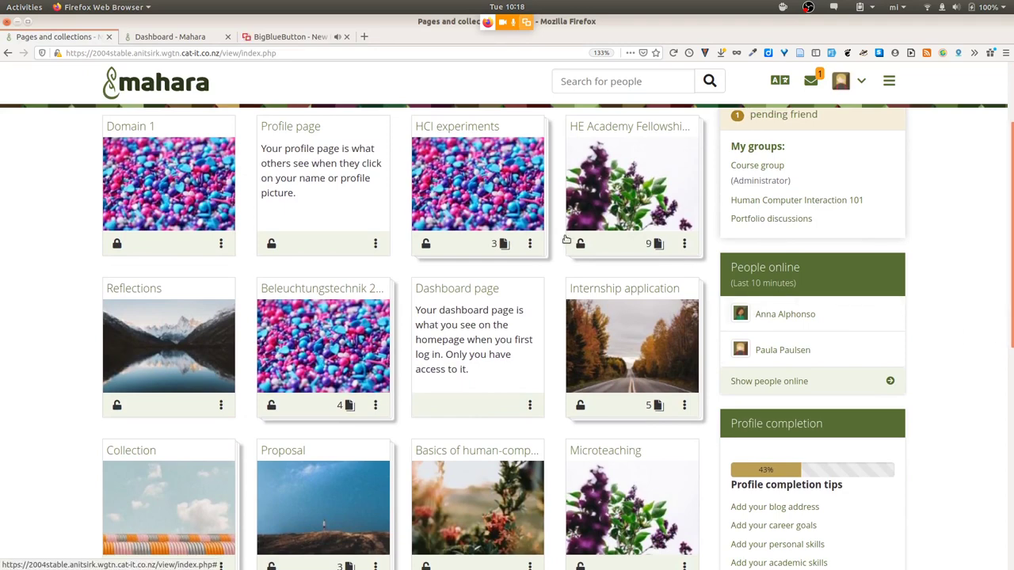
- Open the "HCI experiments" collection for editing, review its cover image setting and cancel without changes
{"action": "left_click", "coordinate": [530, 244]}
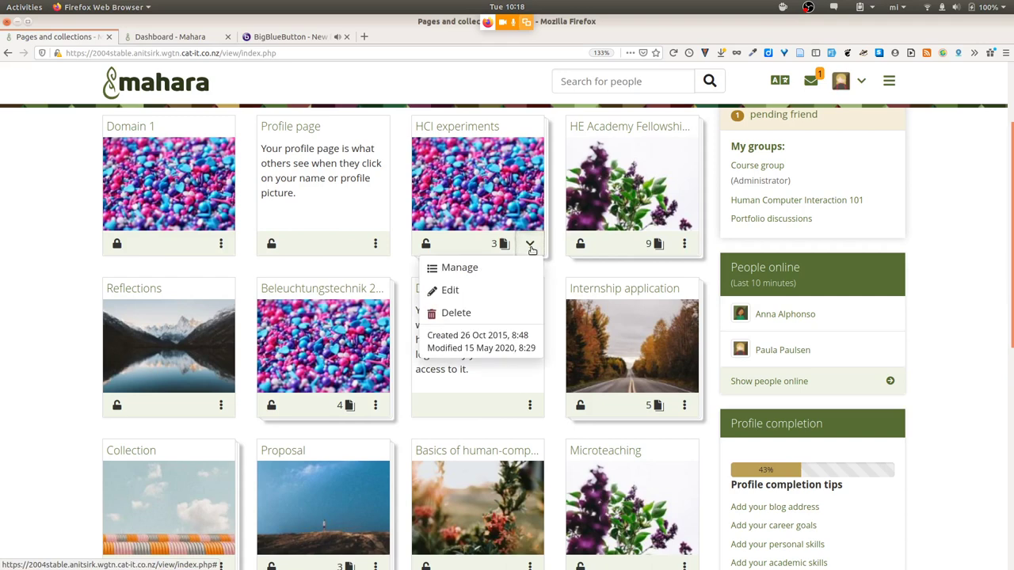
{"action": "left_click", "coordinate": [487, 290]}
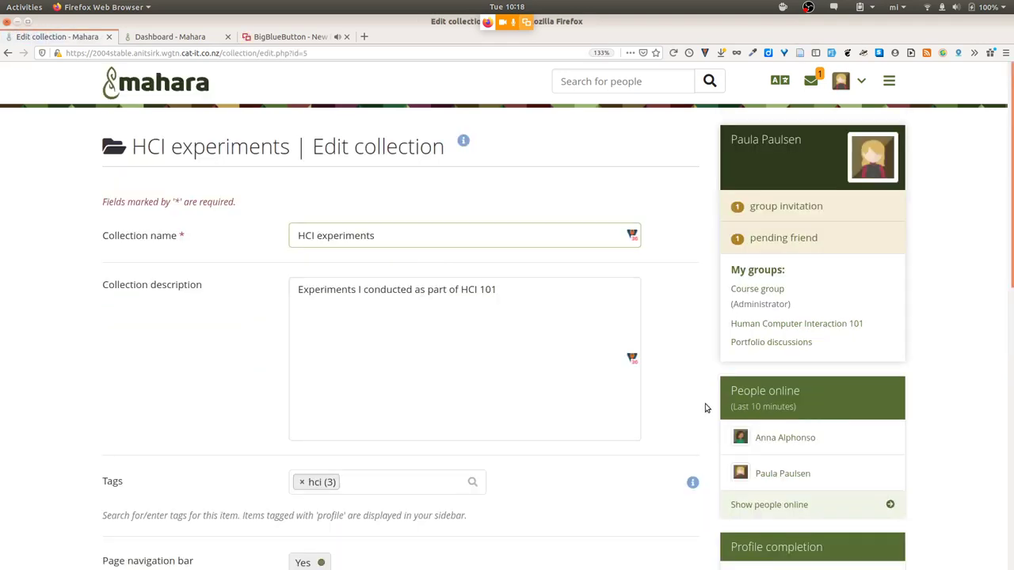
{"action": "scroll", "coordinate": [704, 408], "scroll_direction": "down", "scroll_amount": 5}
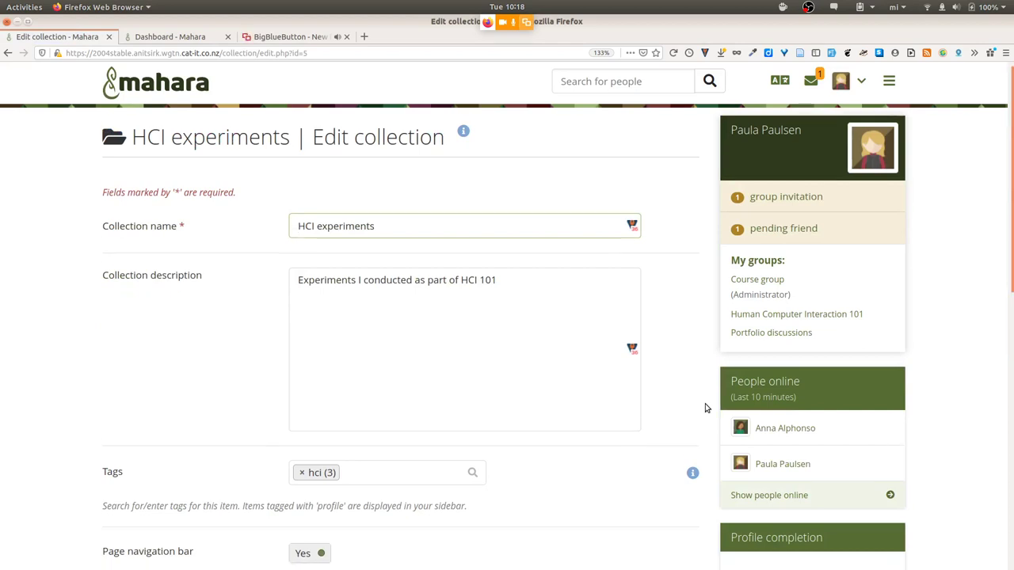
{"action": "scroll", "coordinate": [704, 408], "scroll_direction": "down", "scroll_amount": 1}
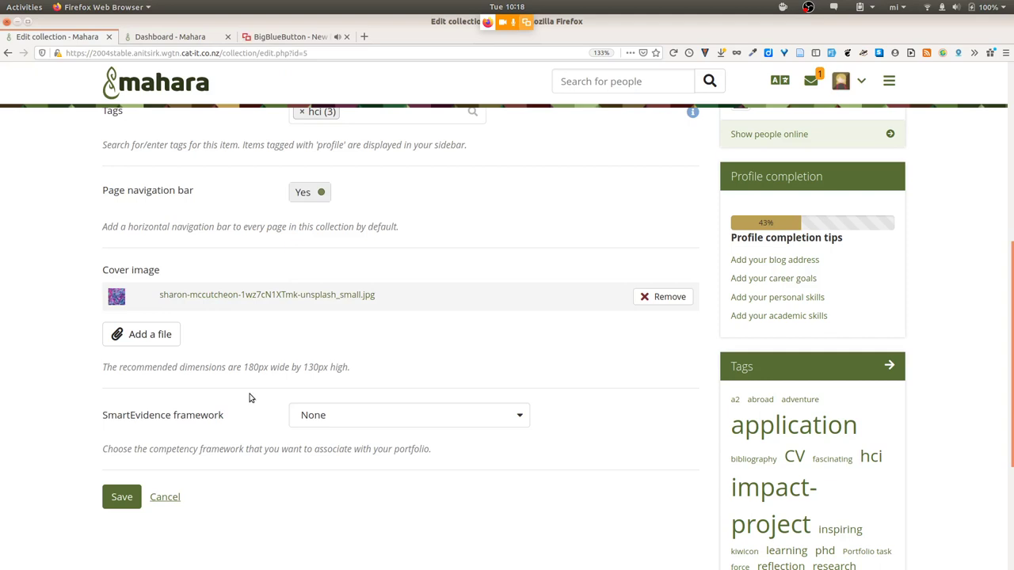
{"action": "left_click", "coordinate": [165, 499]}
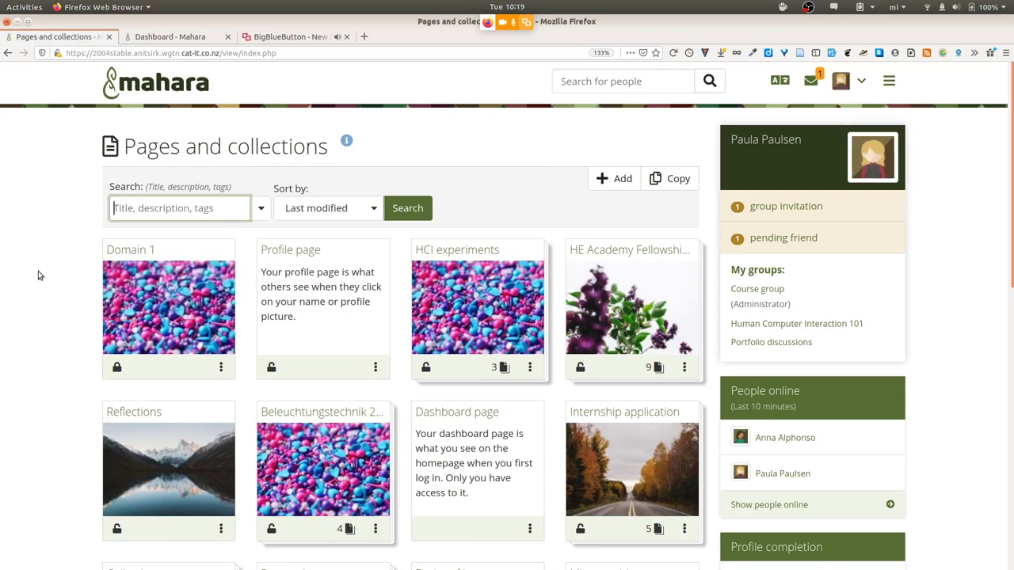
- Preview the description on the "Domain 1" tile over its cover image
{"action": "mouse_move", "coordinate": [146, 287]}
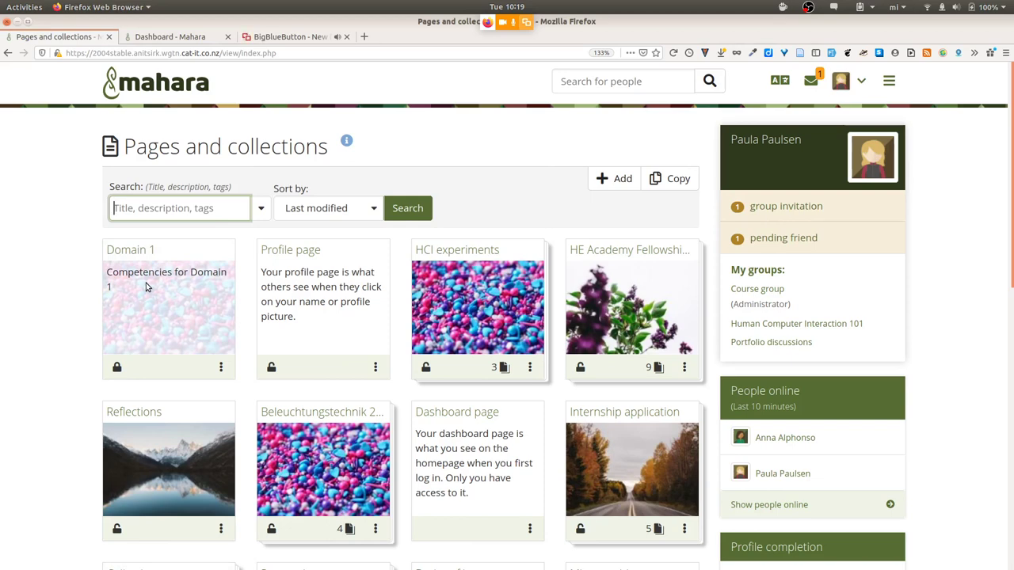
{"action": "left_click", "coordinate": [66, 272]}
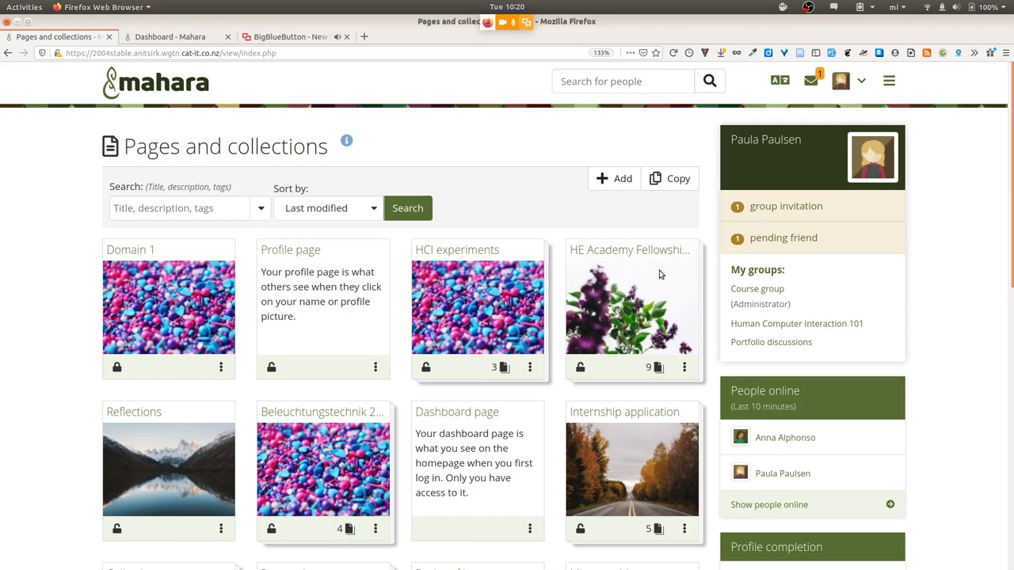
- Open the personal Files area and examine the list of file types allowed for upload
{"action": "left_click", "coordinate": [890, 80]}
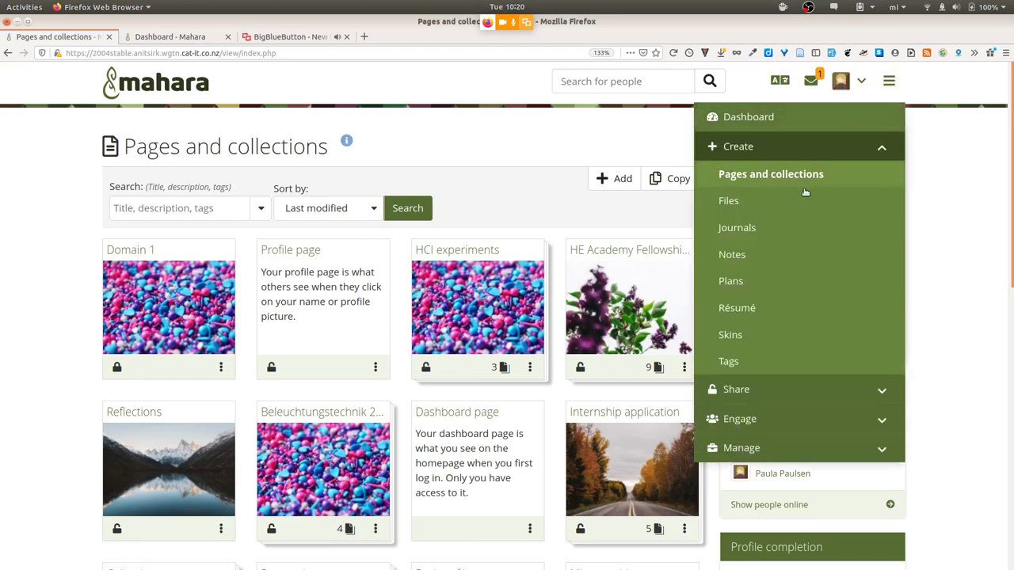
{"action": "left_click", "coordinate": [790, 204]}
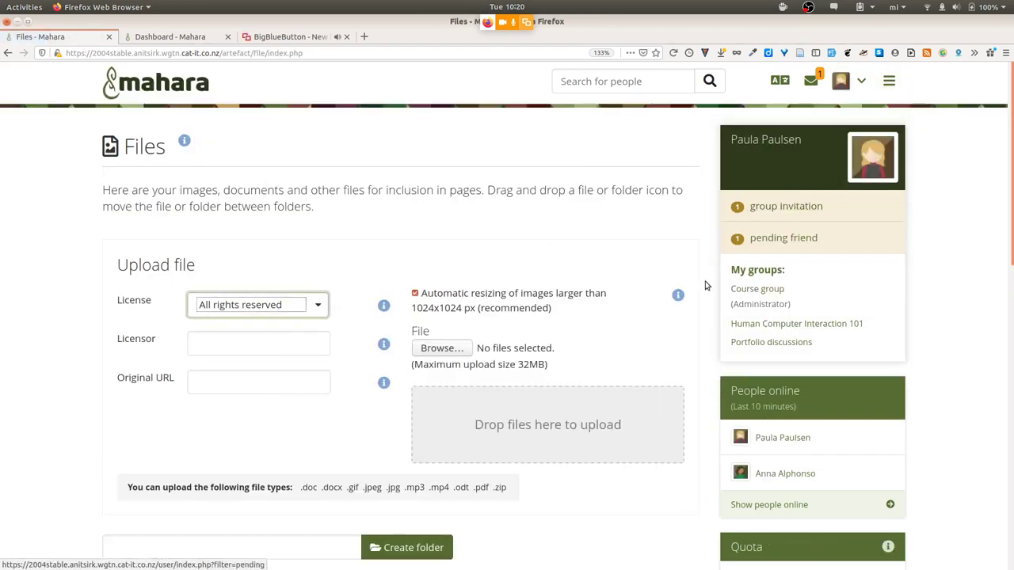
{"action": "scroll", "coordinate": [707, 358], "scroll_direction": "down", "scroll_amount": 5}
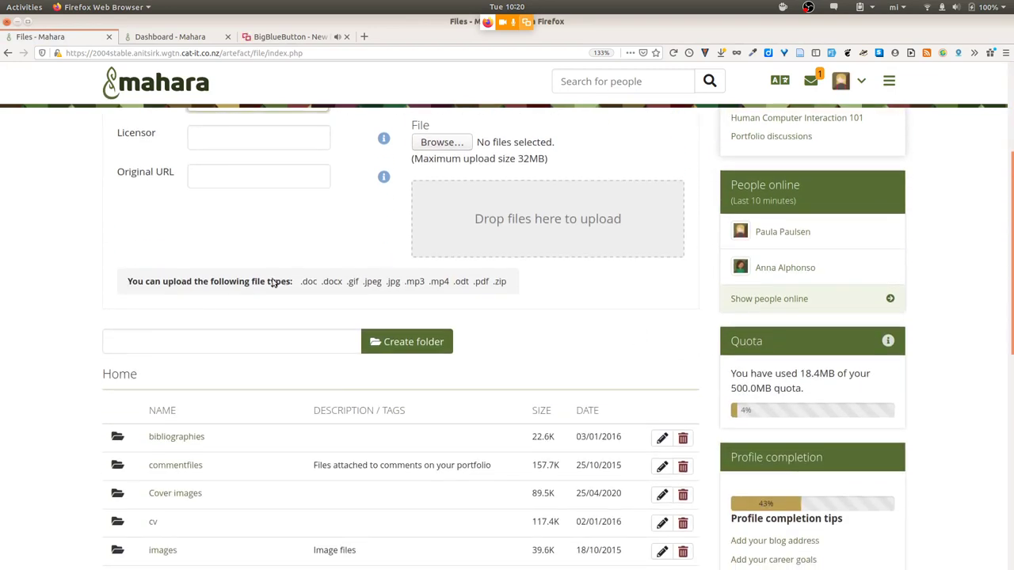
{"action": "left_click_drag", "start_coordinate": [128, 284], "coordinate": [509, 282]}
{"action": "left_click", "coordinate": [519, 283]}
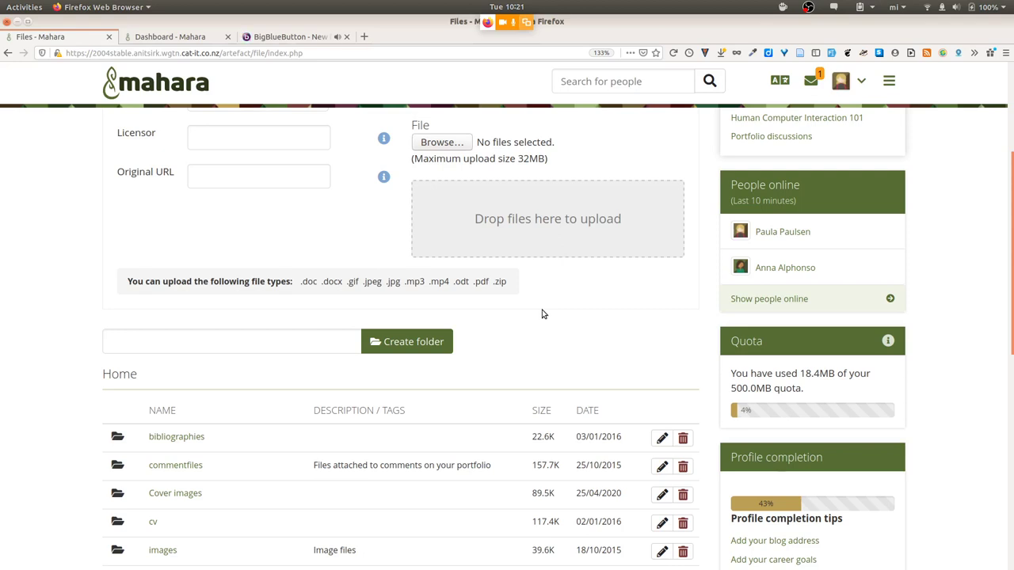
- Switch to the site administrator's private browser window and open the site's default group settings
{"action": "key", "text": "alt+Tab"}
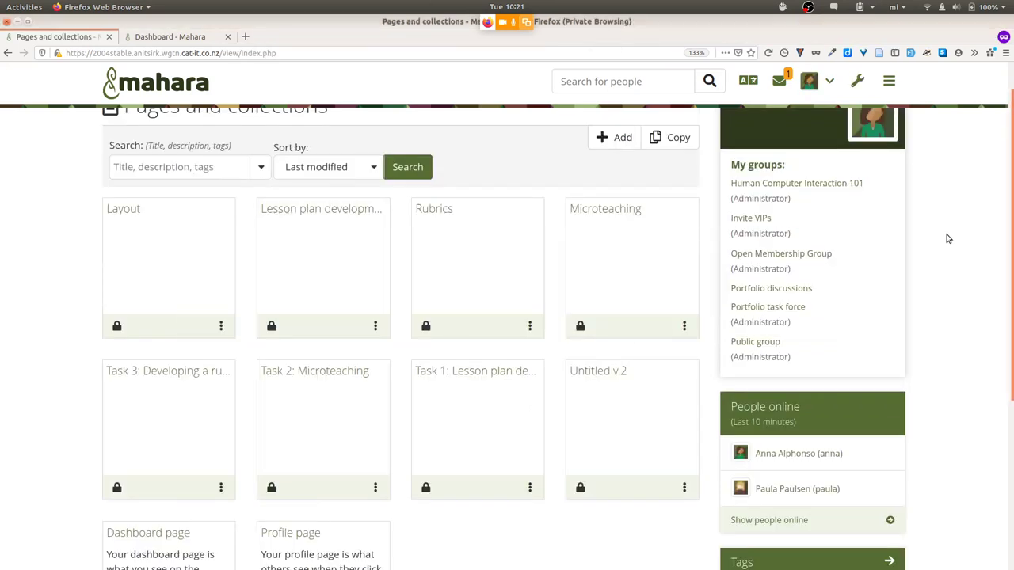
{"action": "scroll", "coordinate": [947, 239], "scroll_direction": "up", "scroll_amount": 1}
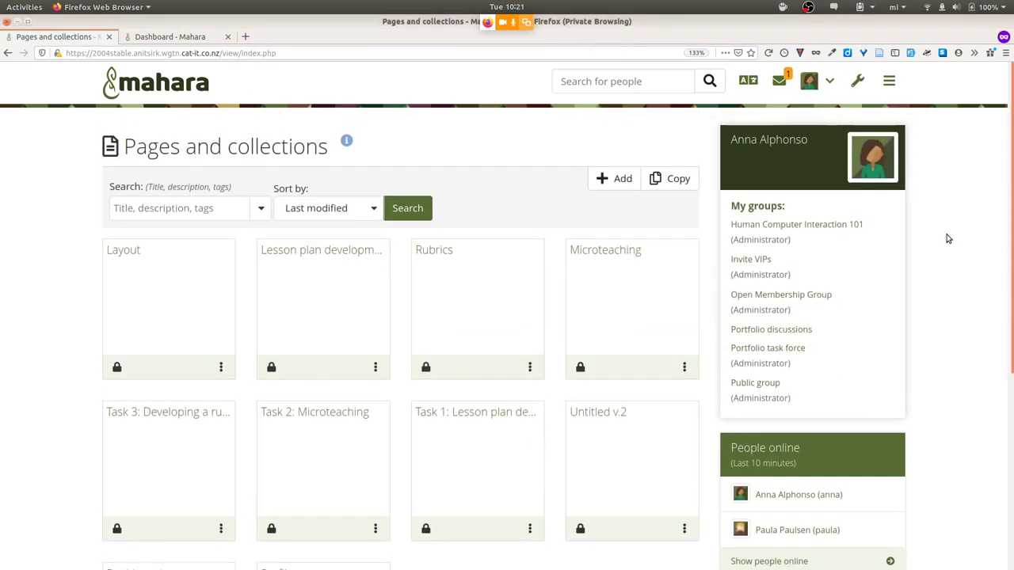
{"action": "left_click", "coordinate": [858, 81]}
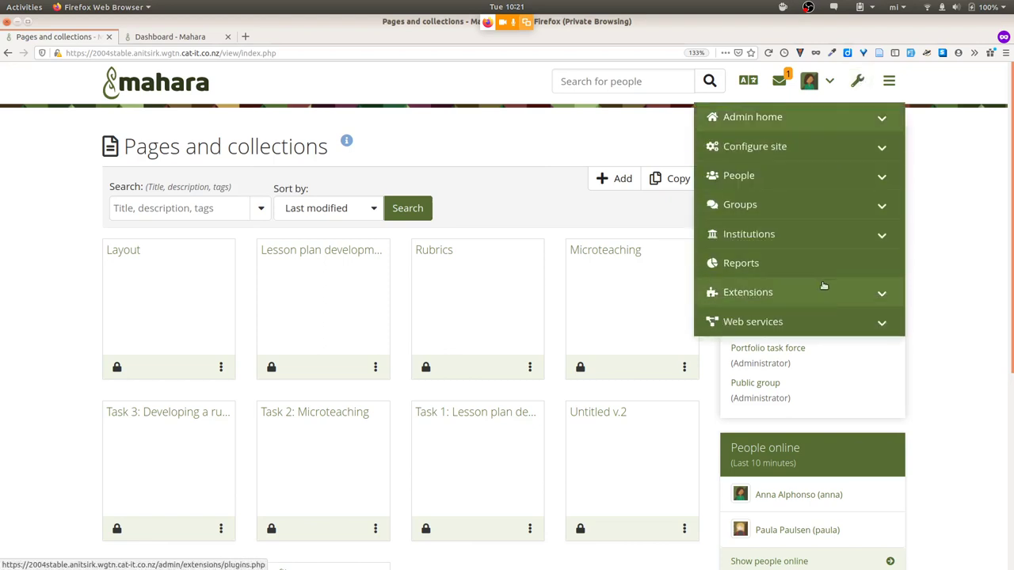
{"action": "left_click", "coordinate": [830, 209]}
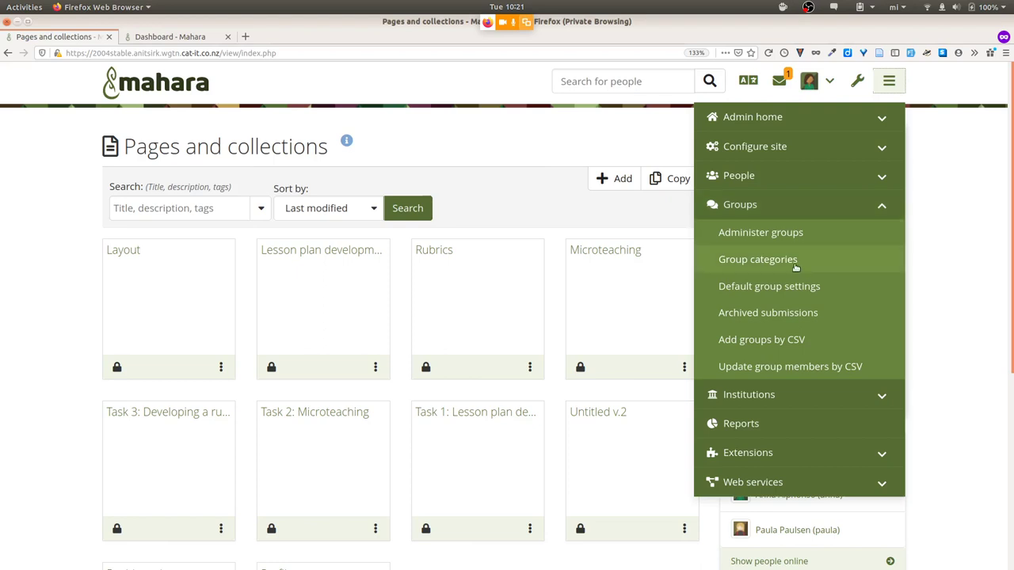
{"action": "left_click", "coordinate": [793, 286]}
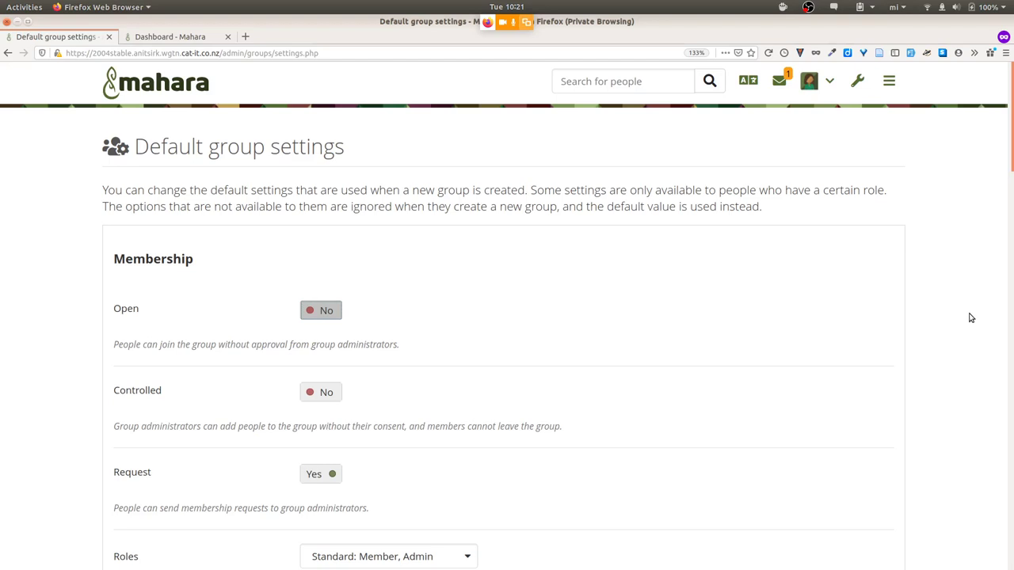
- Enable Open membership and Friend invitations in the default group settings
{"action": "scroll", "coordinate": [971, 318], "scroll_direction": "down", "scroll_amount": 3}
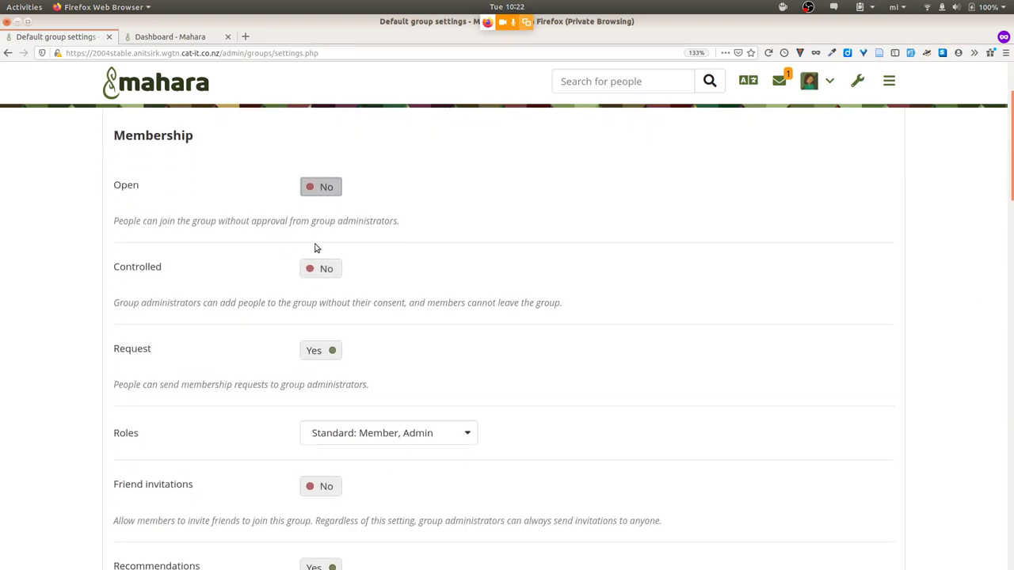
{"action": "left_click", "coordinate": [317, 185]}
{"action": "scroll", "coordinate": [486, 402], "scroll_direction": "down", "scroll_amount": 5}
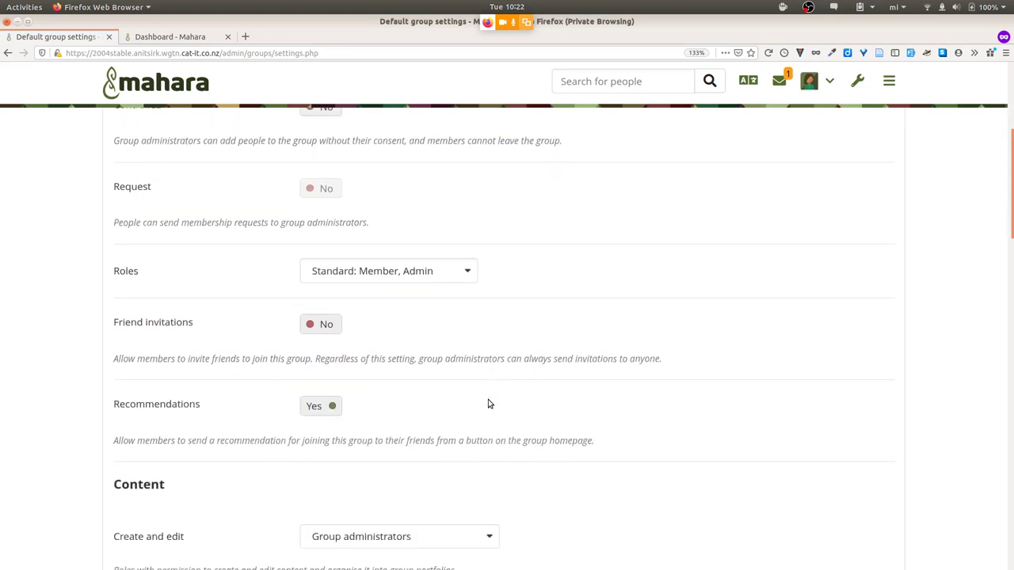
{"action": "left_click", "coordinate": [317, 281]}
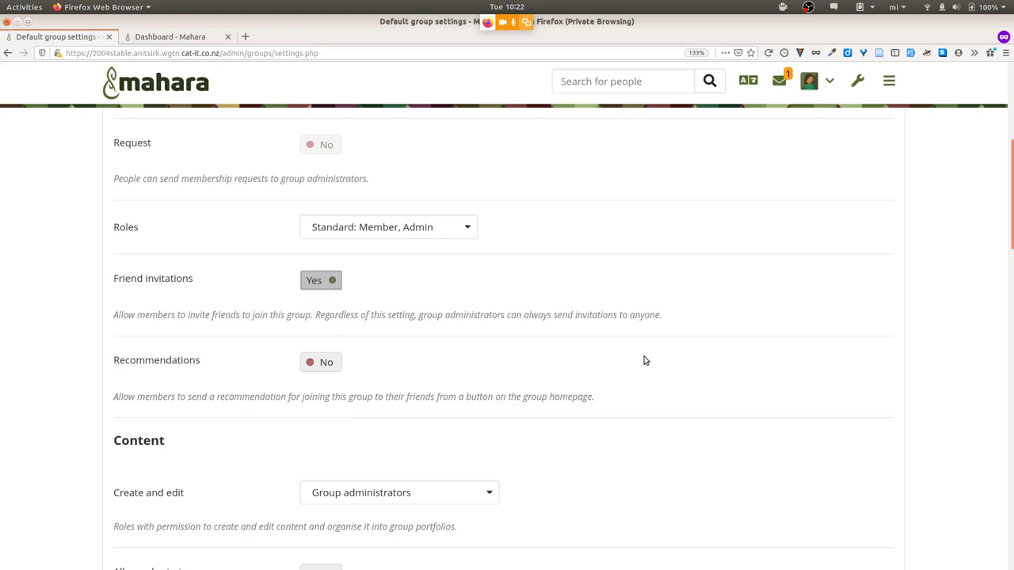
{"action": "scroll", "coordinate": [644, 360], "scroll_direction": "up", "scroll_amount": 4}
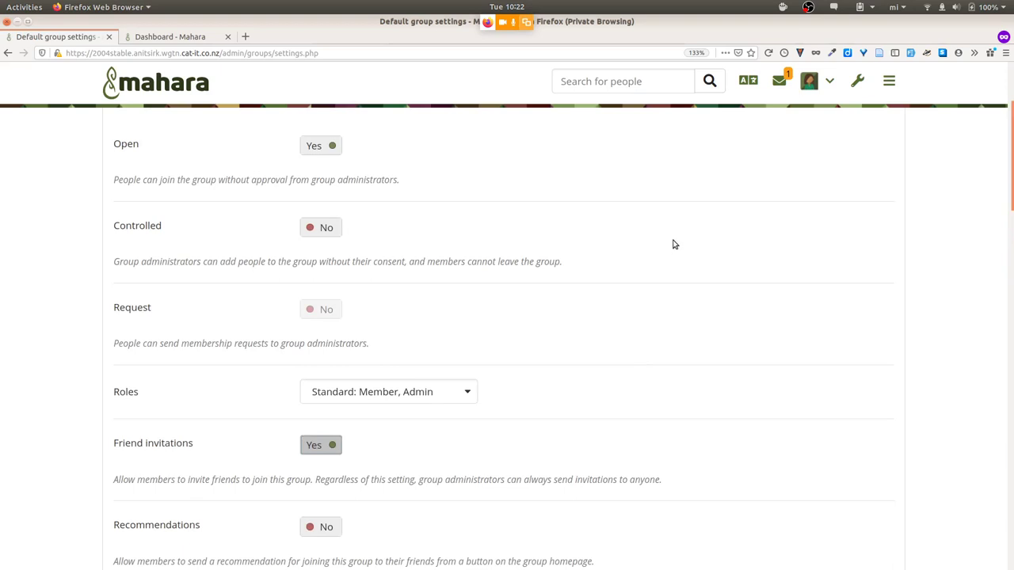
- Set the default Create and edit permission to "Everyone except ordinary members" and save the default group settings
{"action": "scroll", "coordinate": [673, 244], "scroll_direction": "down", "scroll_amount": 10}
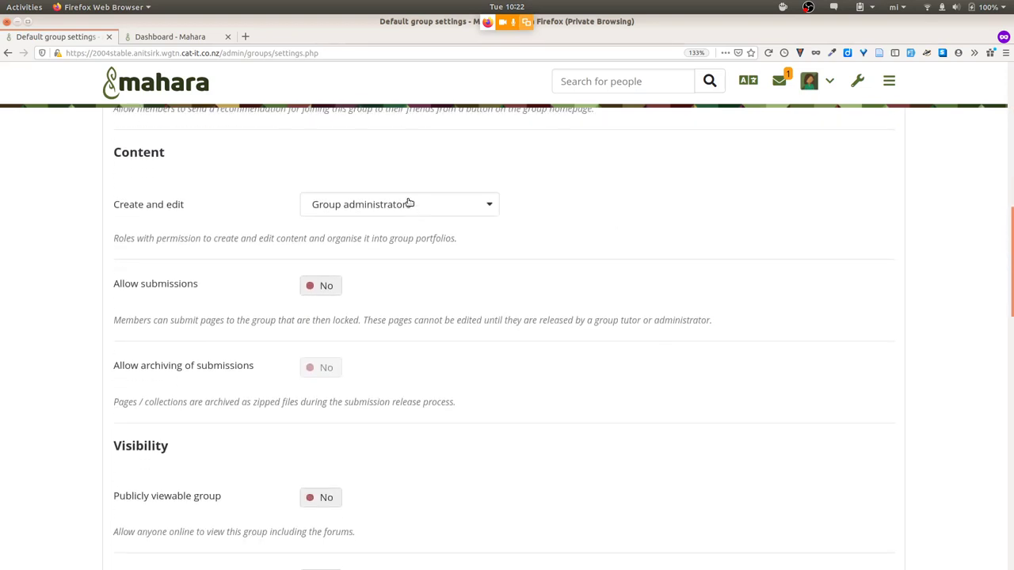
{"action": "left_click", "coordinate": [410, 204]}
{"action": "left_click", "coordinate": [388, 242]}
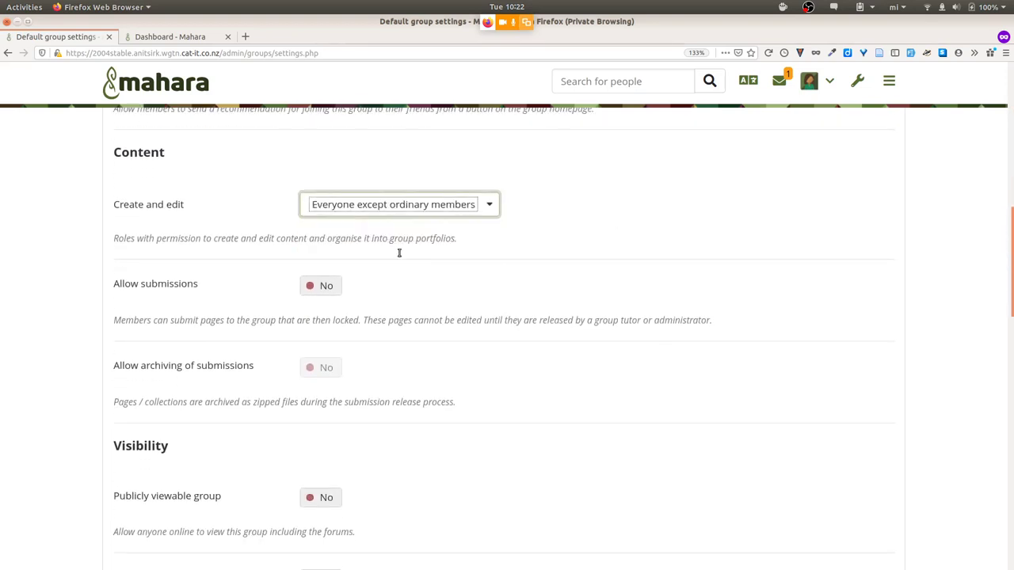
{"action": "scroll", "coordinate": [497, 400], "scroll_direction": "down", "scroll_amount": 6}
{"action": "scroll", "coordinate": [497, 400], "scroll_direction": "down", "scroll_amount": 20}
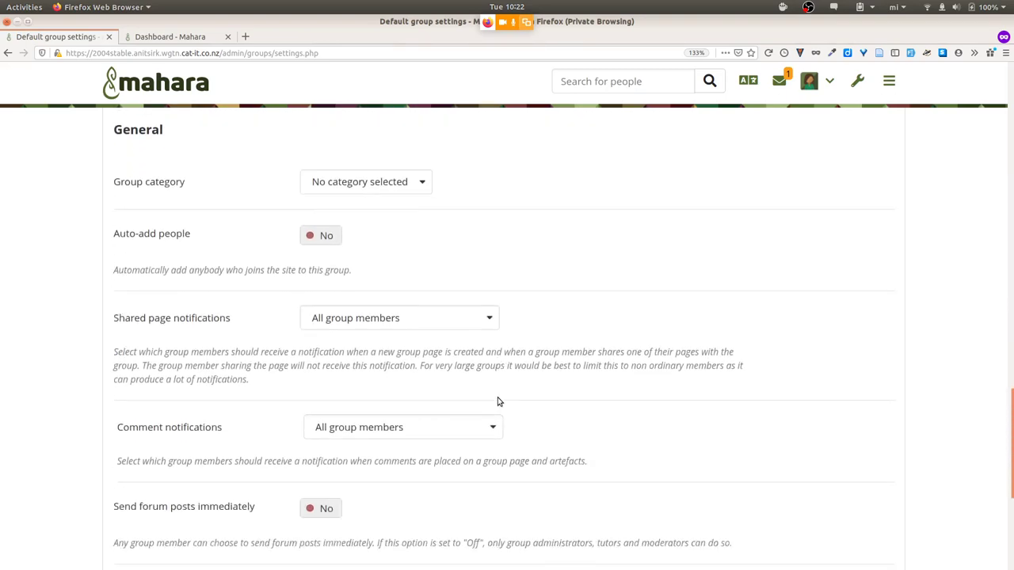
{"action": "left_click", "coordinate": [130, 426]}
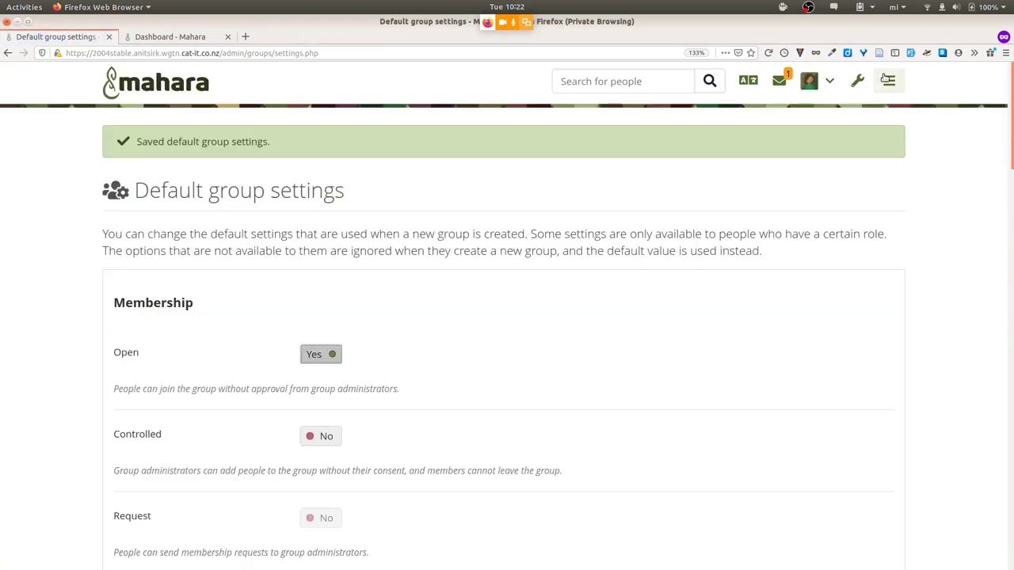
- Start creating a new group and check its preset membership and content settings against the site defaults
{"action": "left_click", "coordinate": [884, 80]}
{"action": "left_click", "coordinate": [782, 206]}
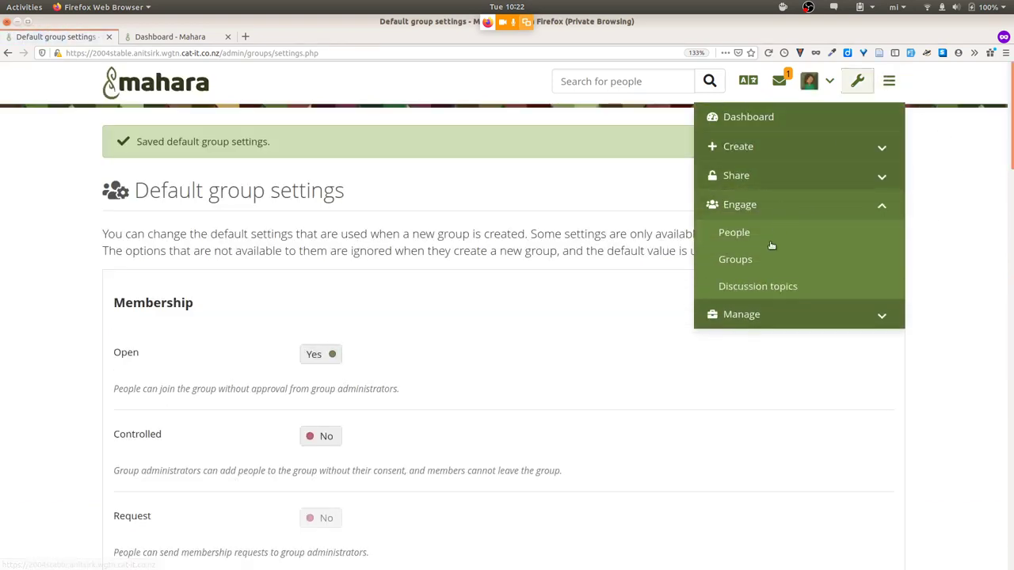
{"action": "left_click", "coordinate": [765, 261]}
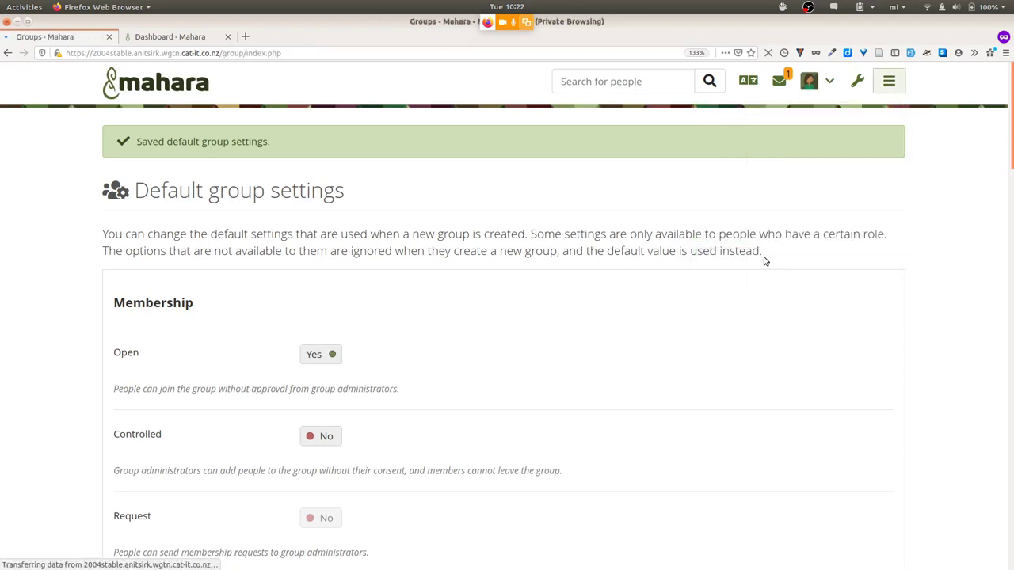
{"action": "left_click", "coordinate": [656, 177]}
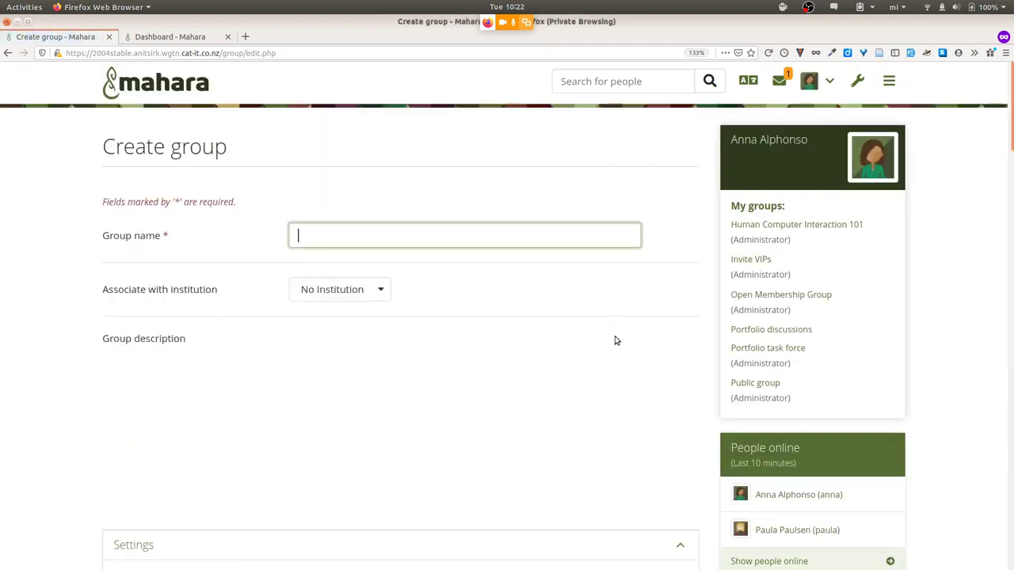
{"action": "scroll", "coordinate": [615, 339], "scroll_direction": "down", "scroll_amount": 5}
{"action": "scroll", "coordinate": [616, 340], "scroll_direction": "down", "scroll_amount": 1}
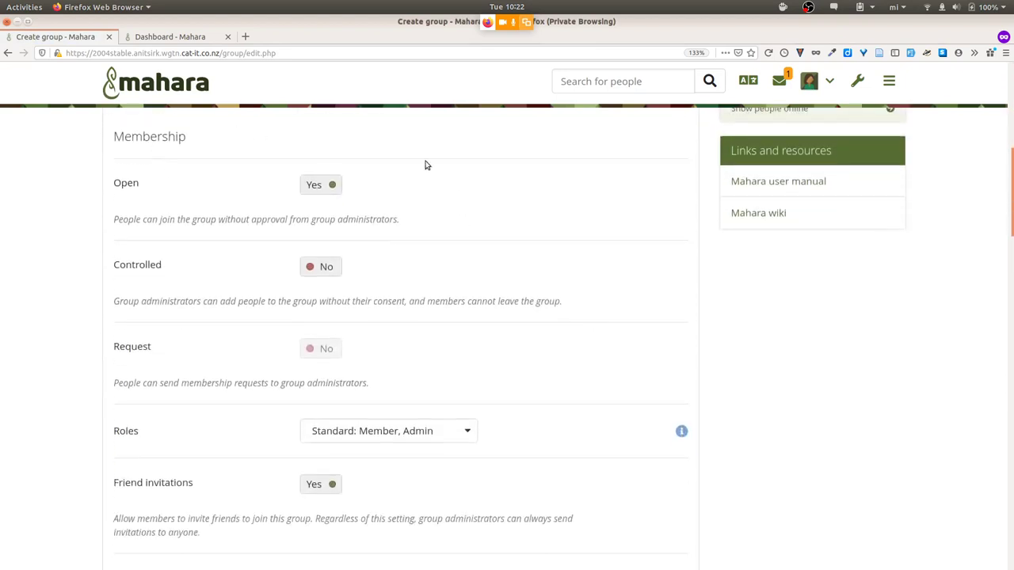
{"action": "scroll", "coordinate": [679, 436], "scroll_direction": "down", "scroll_amount": 4}
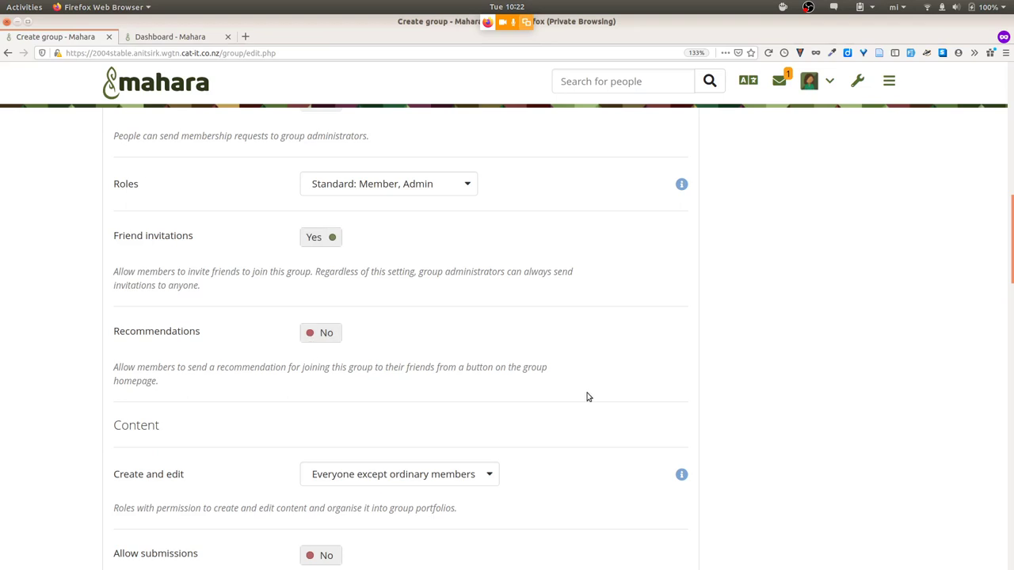
{"action": "scroll", "coordinate": [587, 397], "scroll_direction": "down", "scroll_amount": 3}
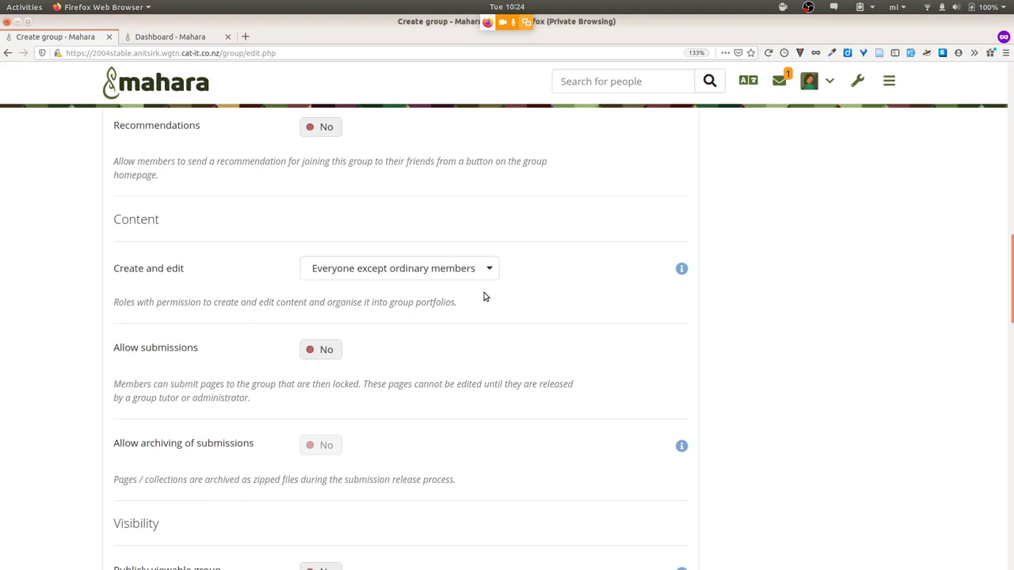
- Switch to the webservices-mahara.catalystdemo.net.nz site and open the Move account page of the institution membership settings
{"action": "left_click", "coordinate": [179, 37]}
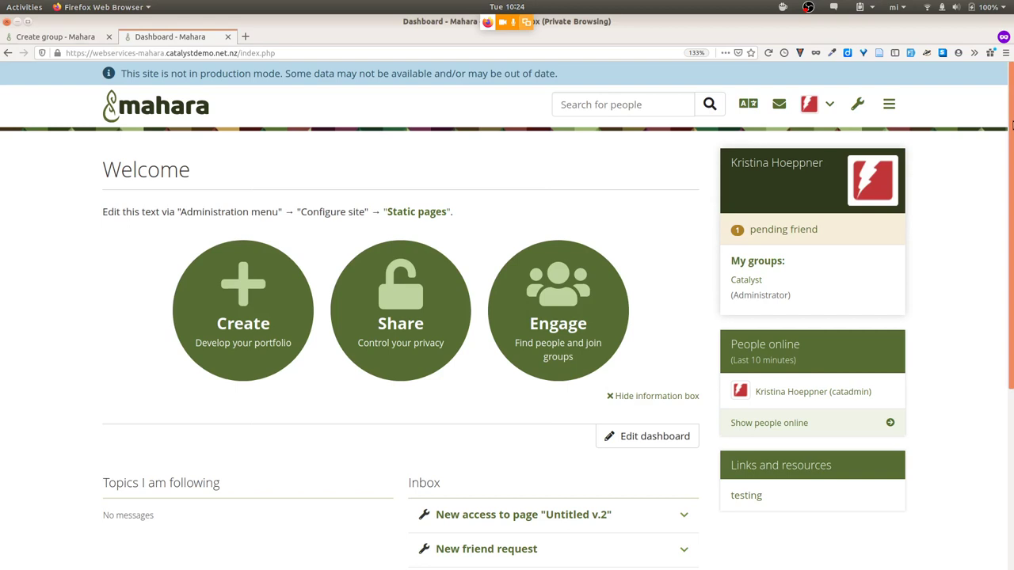
{"action": "left_click", "coordinate": [827, 107]}
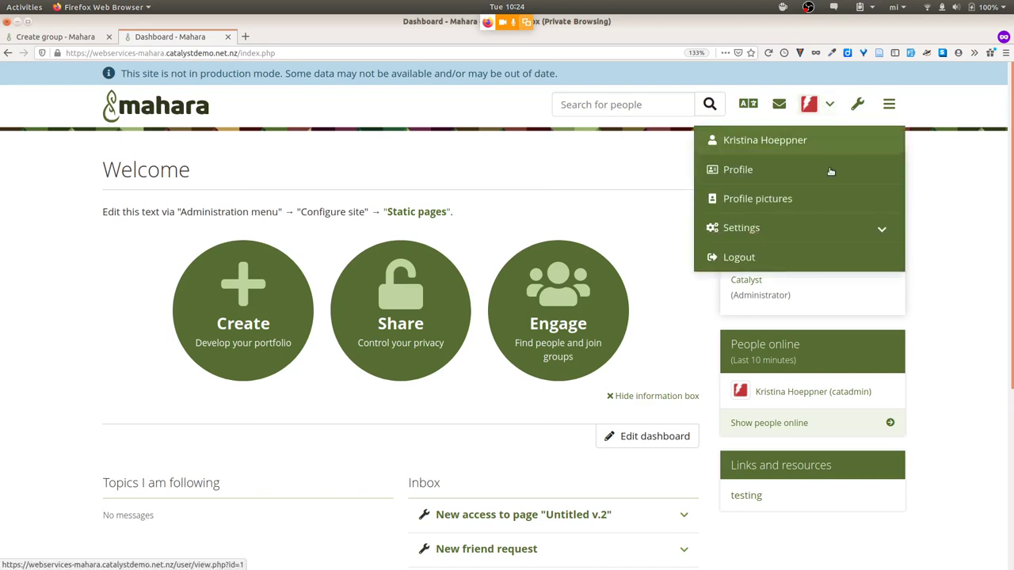
{"action": "left_click", "coordinate": [807, 231]}
{"action": "left_click", "coordinate": [788, 364]}
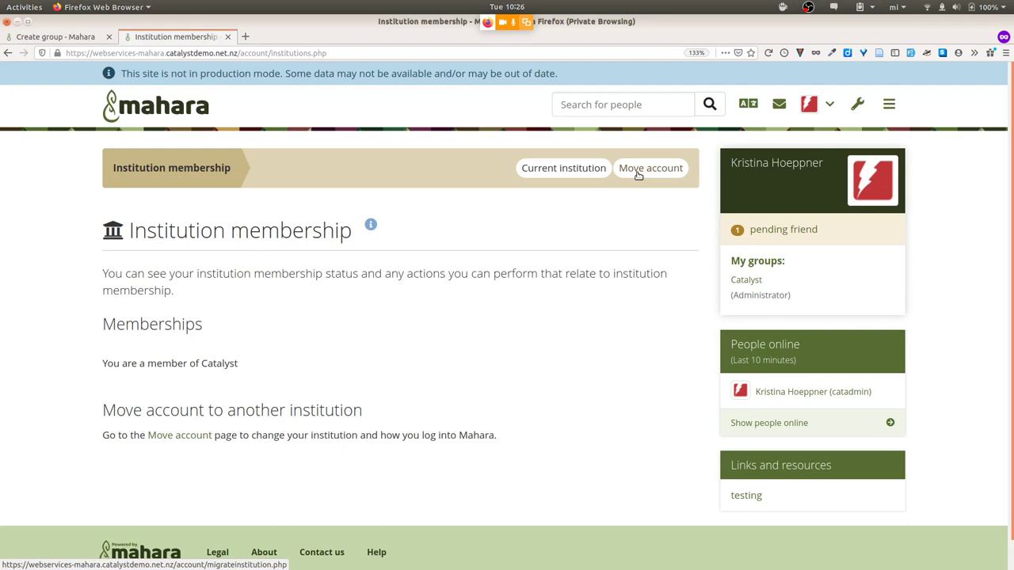
{"action": "left_click", "coordinate": [638, 170]}
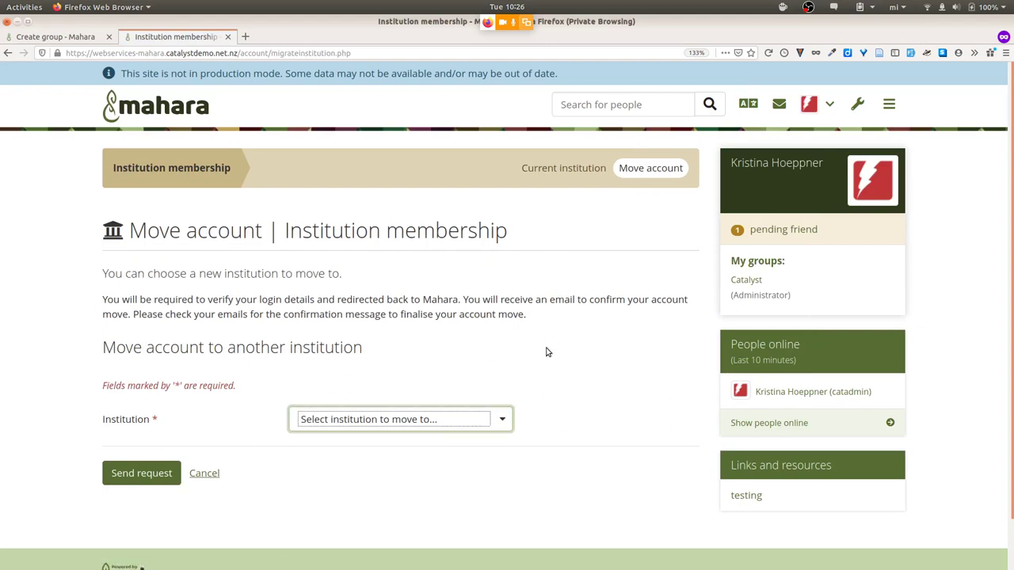
- Request moving the account to the institution "Catalyst IT Limited Identity Server - SAML"
{"action": "left_click", "coordinate": [468, 421]}
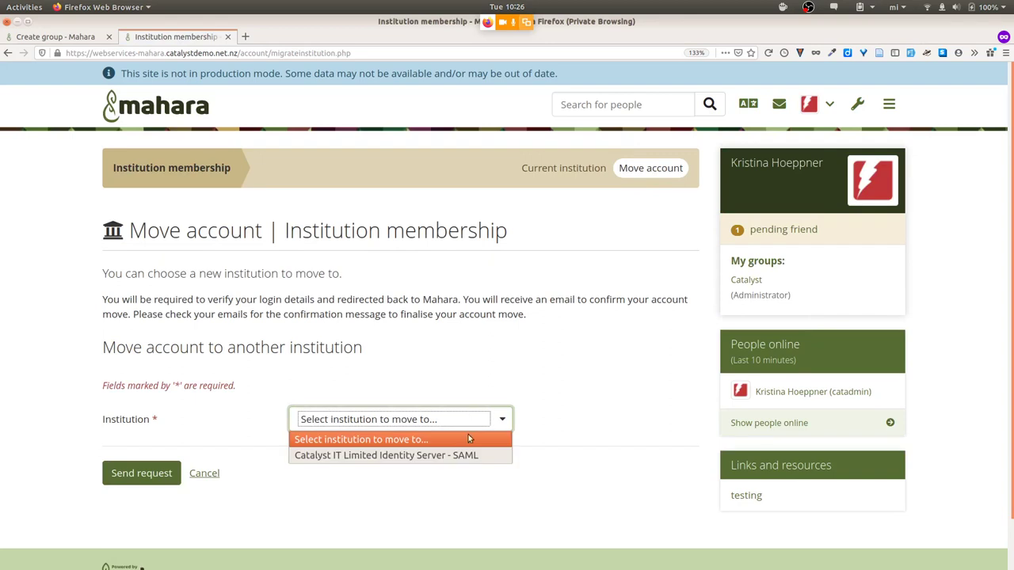
{"action": "left_click", "coordinate": [465, 451]}
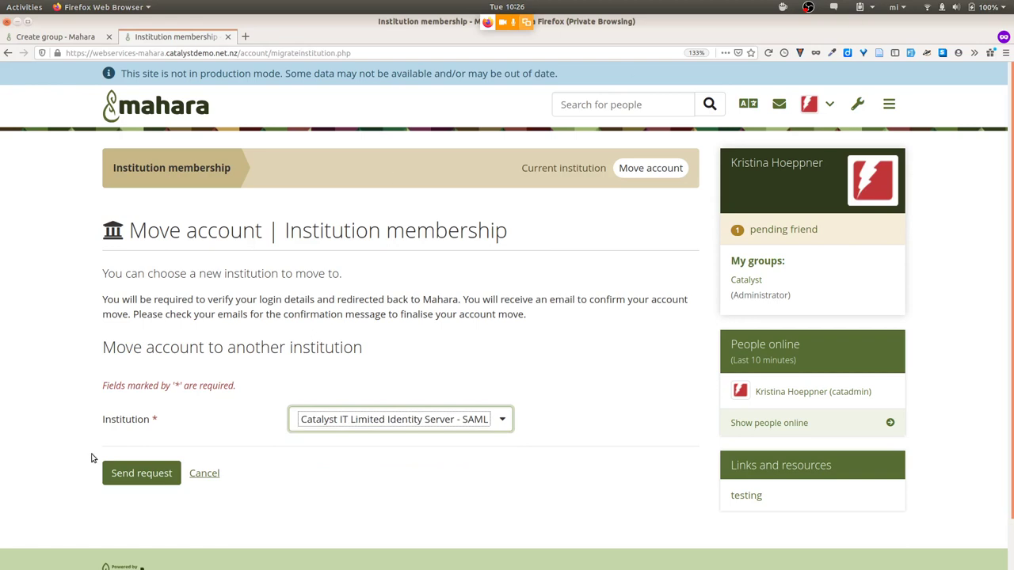
{"action": "left_click", "coordinate": [143, 473]}
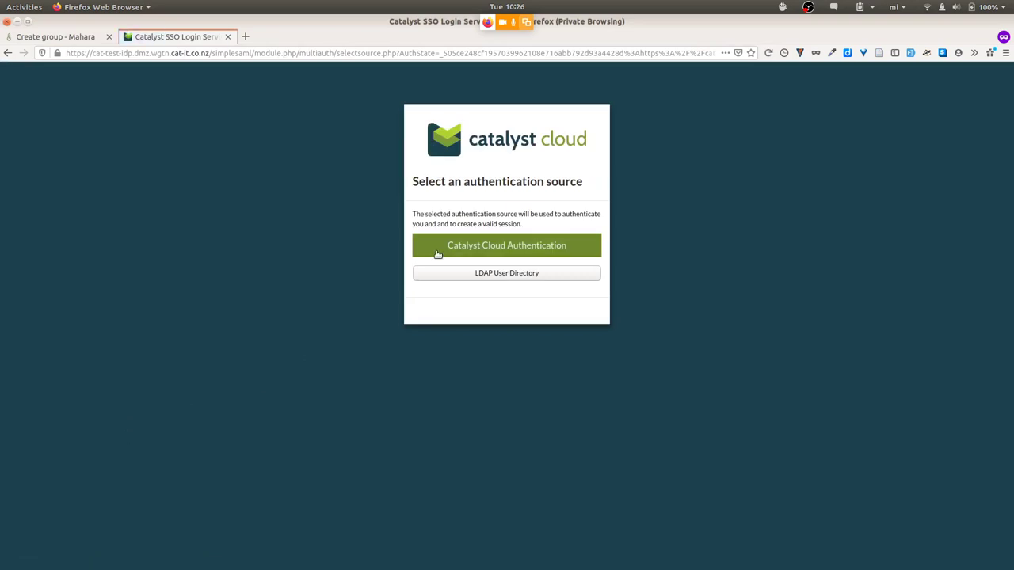
- Authenticate through the LDAP User Directory, filling in the username and password from a saved login entry, and log in
{"action": "left_click", "coordinate": [464, 272]}
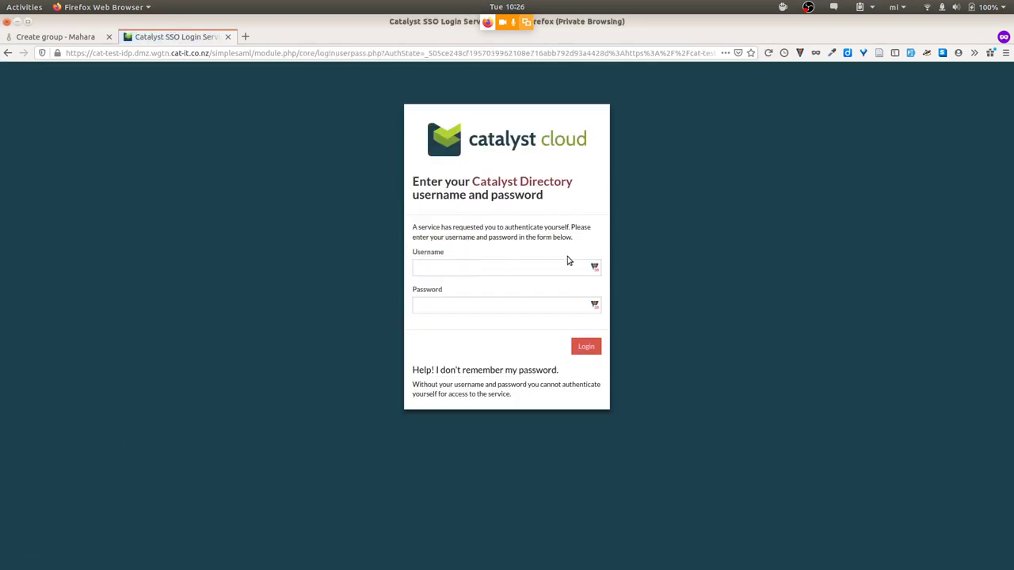
{"action": "left_click", "coordinate": [596, 268]}
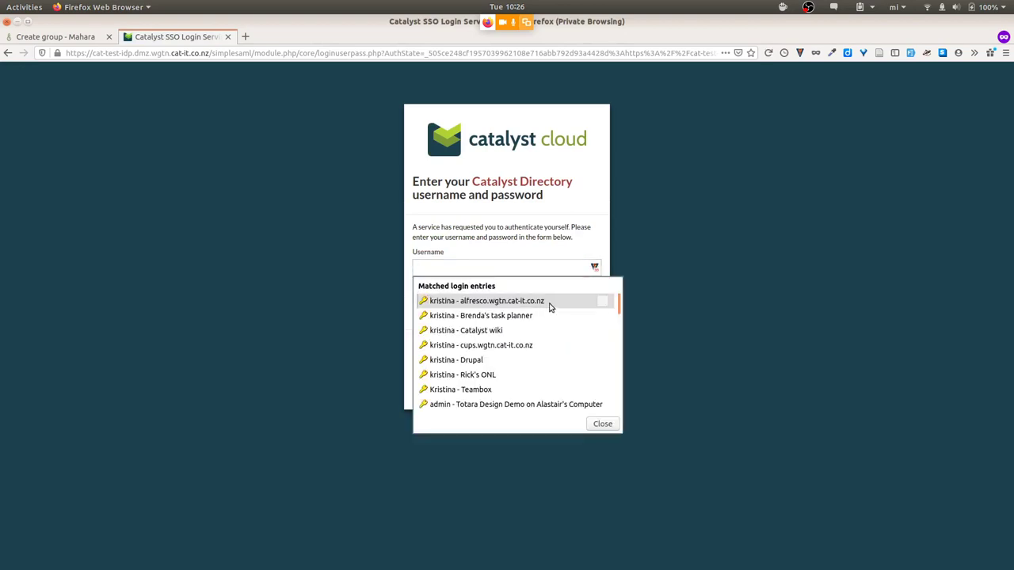
{"action": "left_click", "coordinate": [546, 302]}
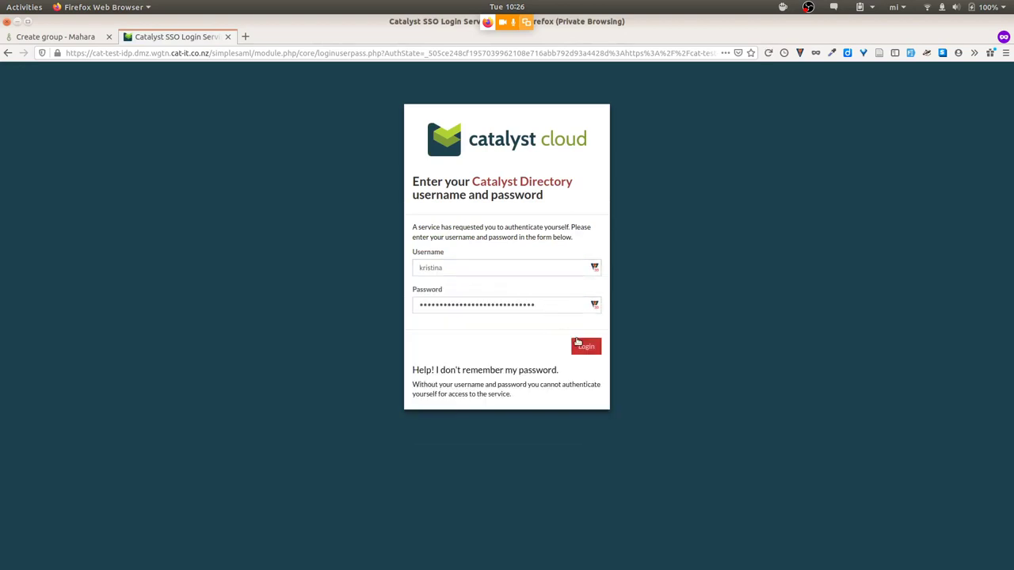
{"action": "left_click", "coordinate": [586, 347]}
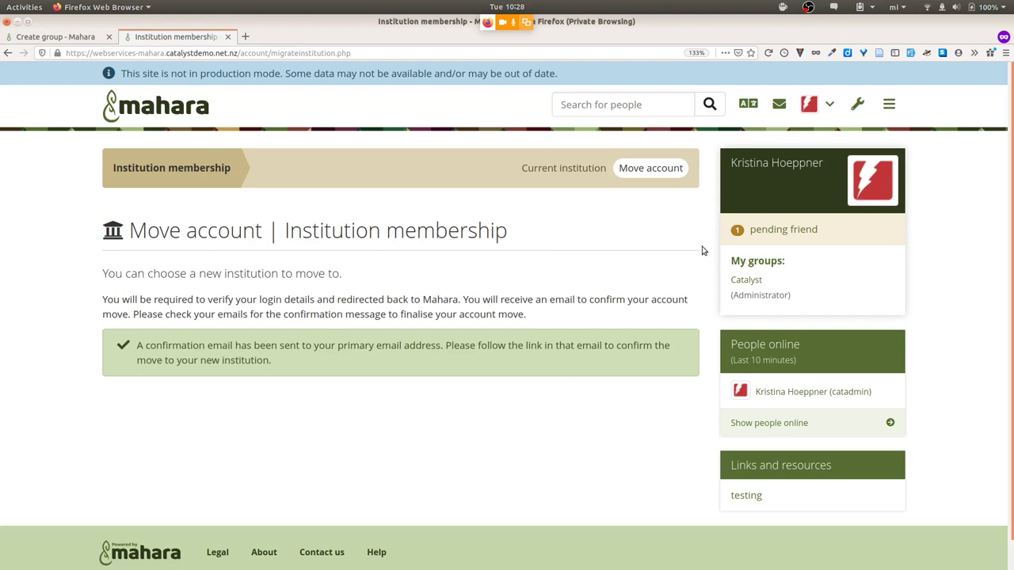
- Log out of the account on the webservices-mahara.catalystdemo.net.nz site
{"action": "left_click", "coordinate": [830, 106]}
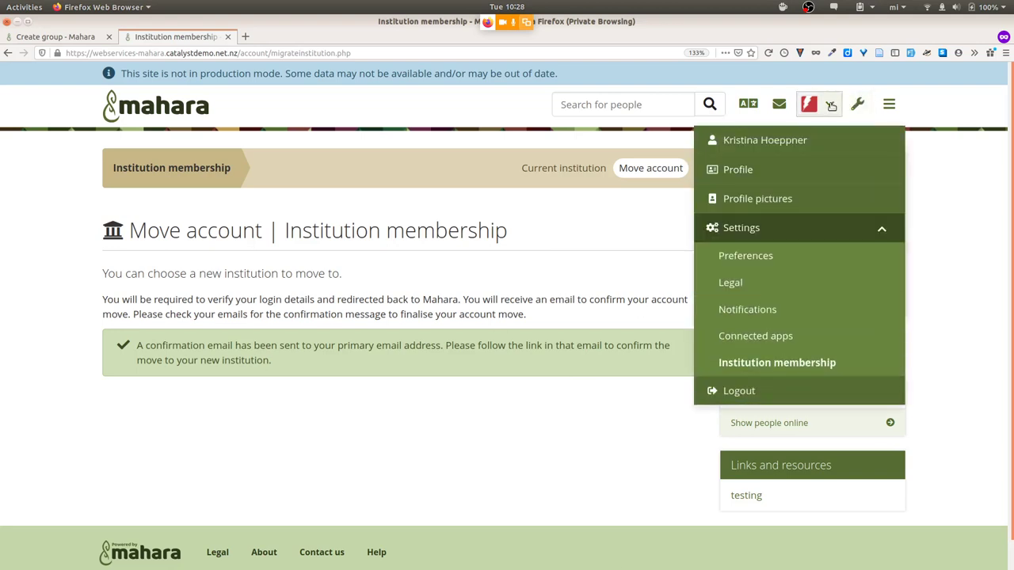
{"action": "left_click", "coordinate": [738, 390]}
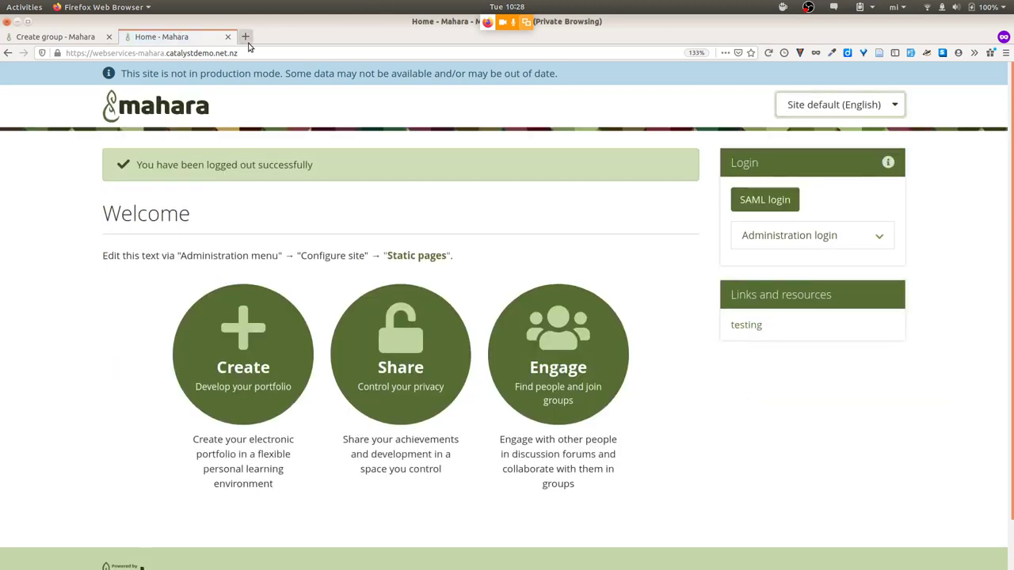
- Open myportfolio.school.nz in a new browser tab and enlarge the page to view its SSO login option
{"action": "left_click", "coordinate": [244, 36]}
{"action": "type", "text": "myportfolio.school.nz"}
{"action": "key", "text": "Return"}
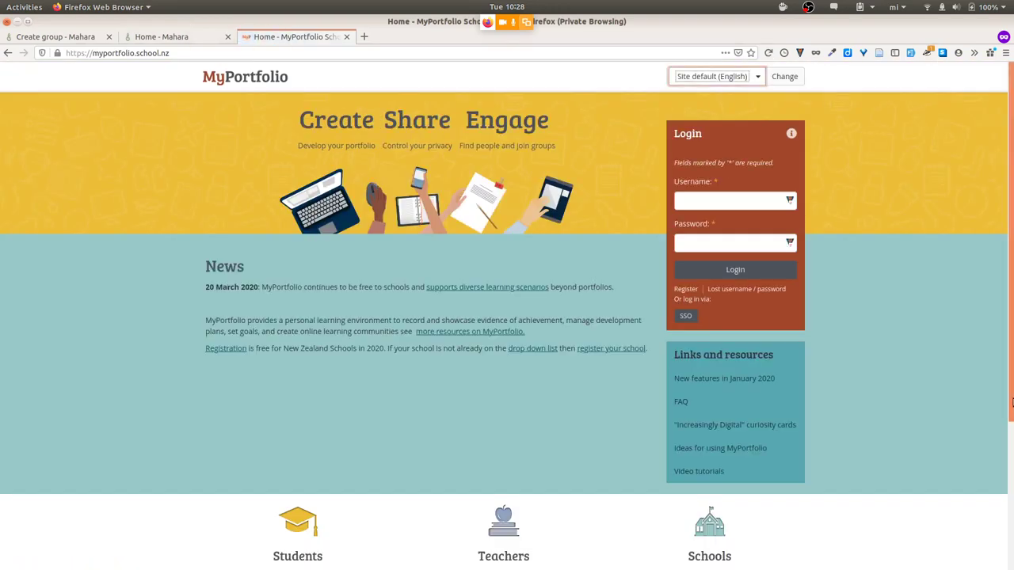
{"action": "key", "text": "ctrl+plus"}
{"action": "key", "text": "ctrl+plus"}
{"action": "key", "text": "ctrl+plus"}
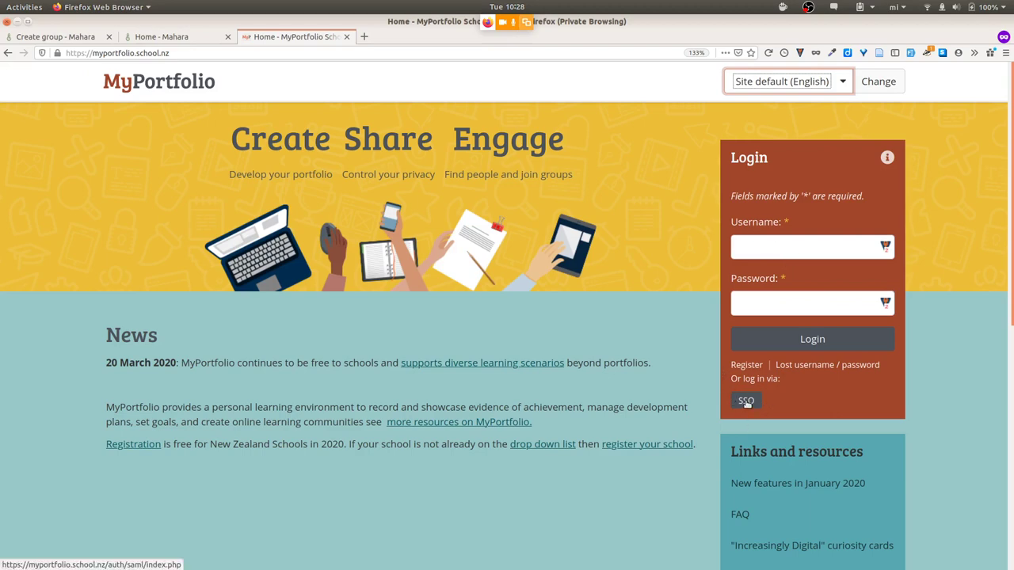
- Return to the logged-out Mahara demo home page and expand its Administration login form
{"action": "left_click", "coordinate": [179, 38]}
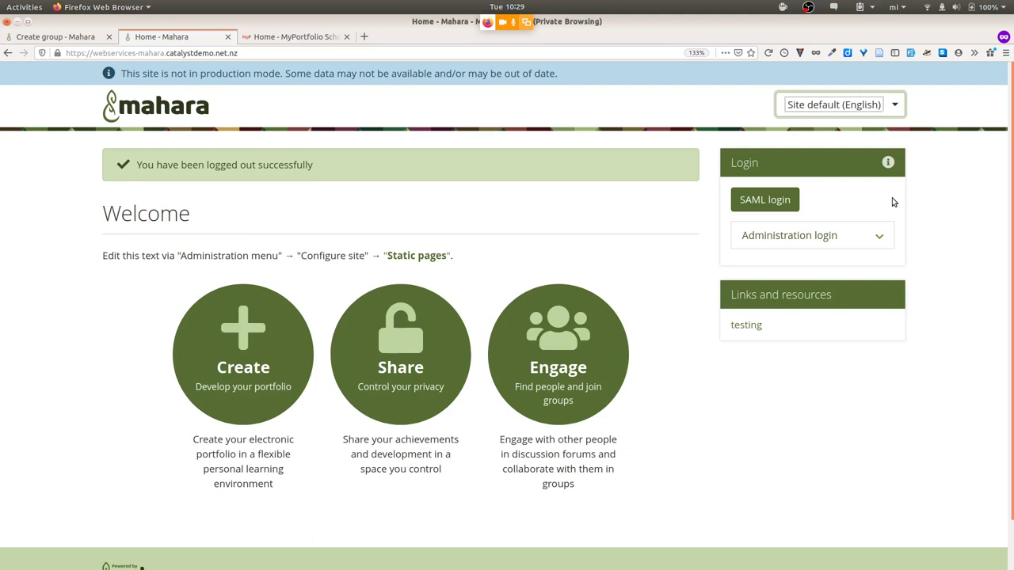
{"action": "left_click", "coordinate": [858, 242]}
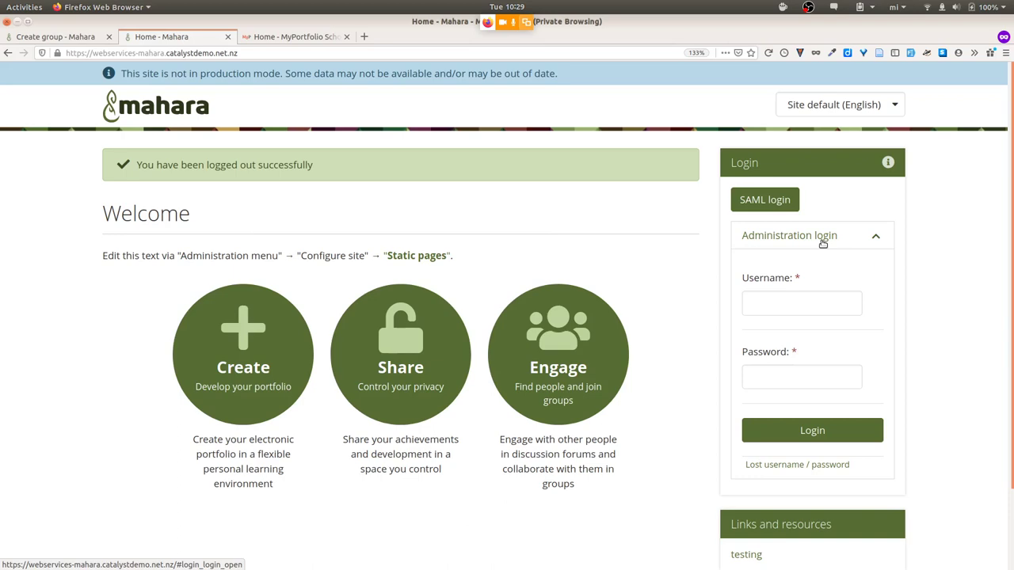
- Switch to the browser window logged in to the demo site and open the settings of the "Catalyst" institution
{"action": "key", "text": "alt+Tab"}
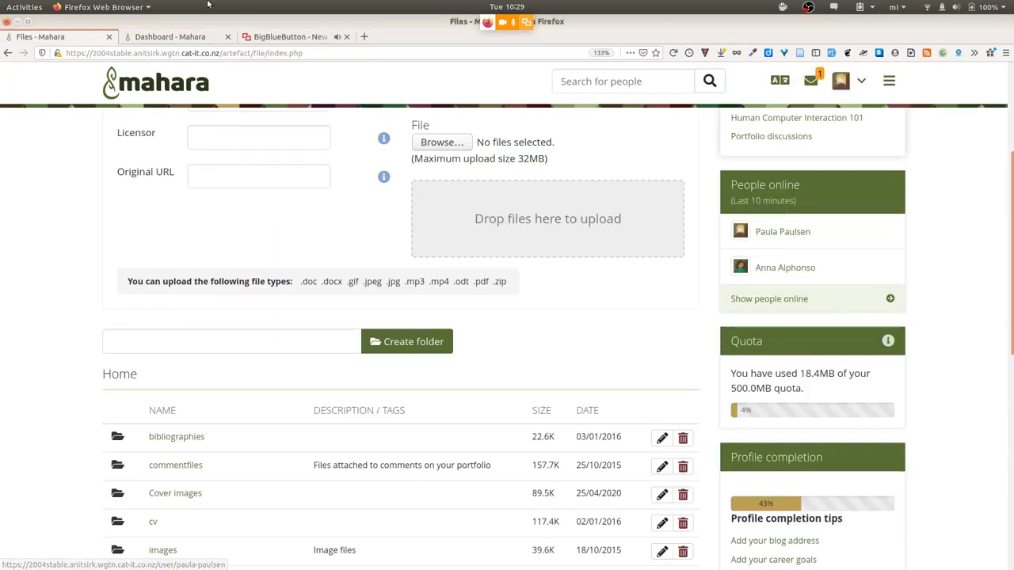
{"action": "left_click", "coordinate": [181, 37]}
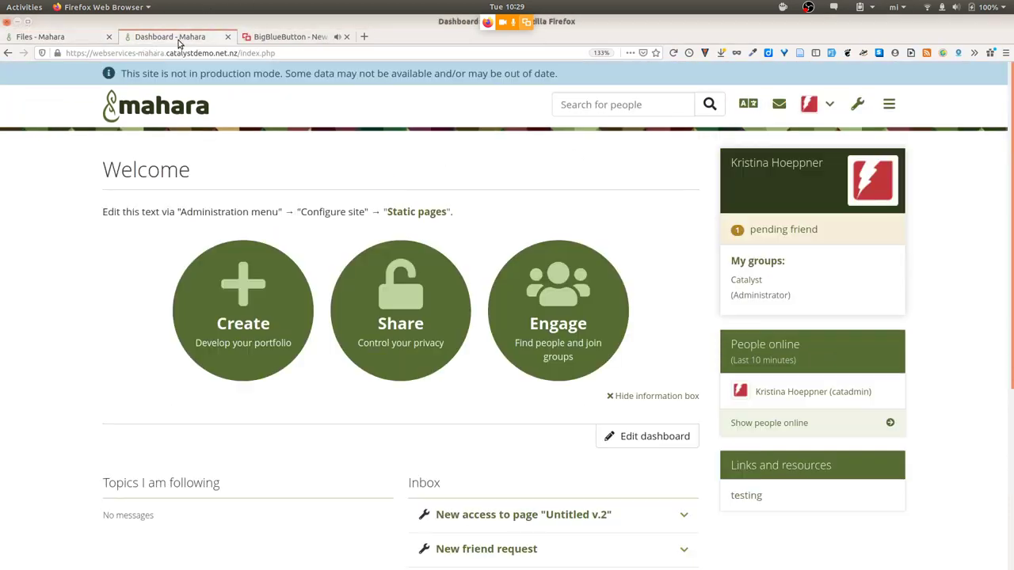
{"action": "left_click", "coordinate": [859, 104]}
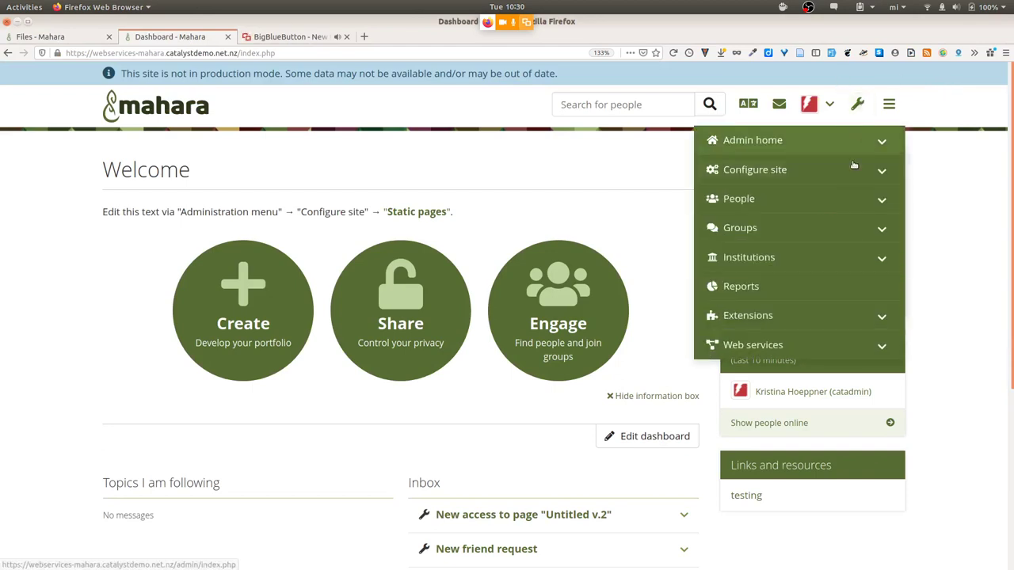
{"action": "left_click", "coordinate": [857, 260]}
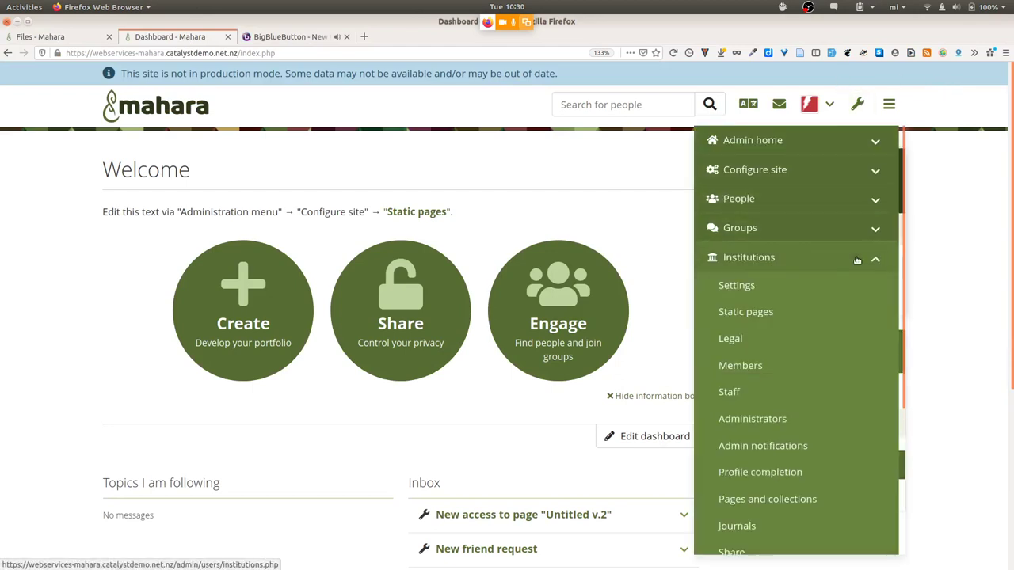
{"action": "left_click", "coordinate": [821, 285]}
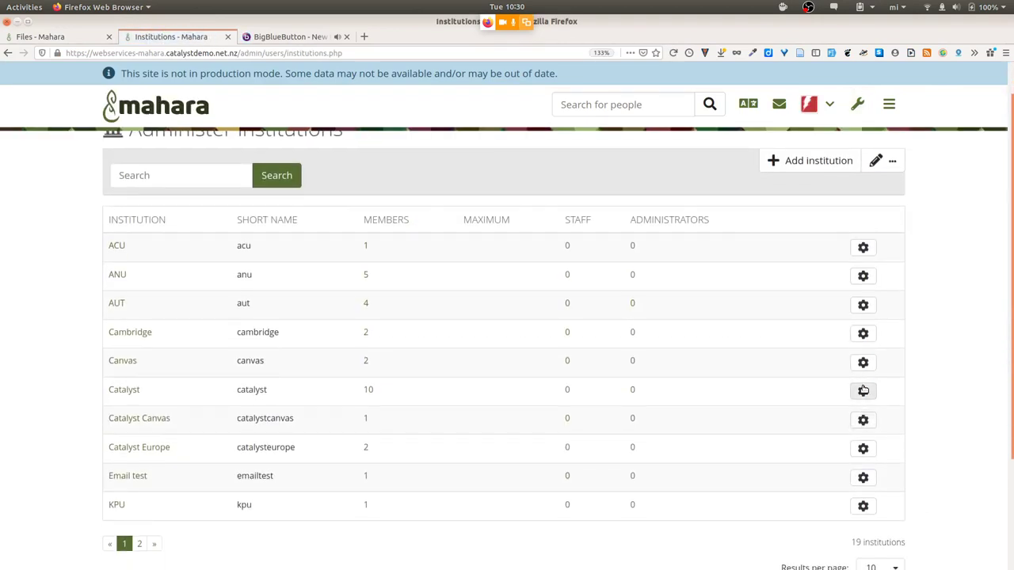
{"action": "left_click", "coordinate": [862, 390]}
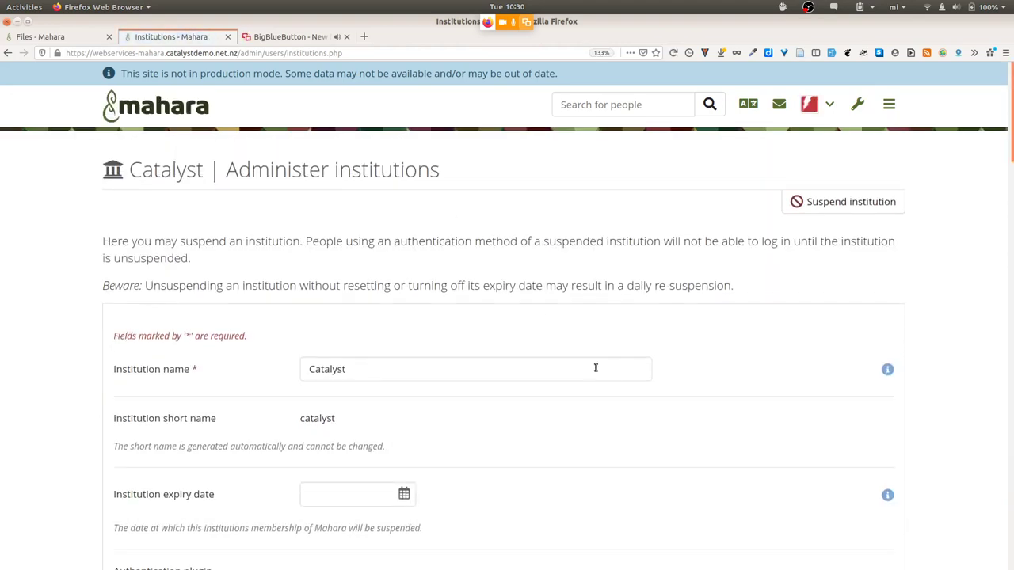
- Start adding the "SAML - Authenticate against a SAML 2.0 Identity Provider service" authentication plugin to the Catalyst institution
{"action": "scroll", "coordinate": [596, 370], "scroll_direction": "down", "scroll_amount": 4}
{"action": "scroll", "coordinate": [595, 370], "scroll_direction": "down", "scroll_amount": 3}
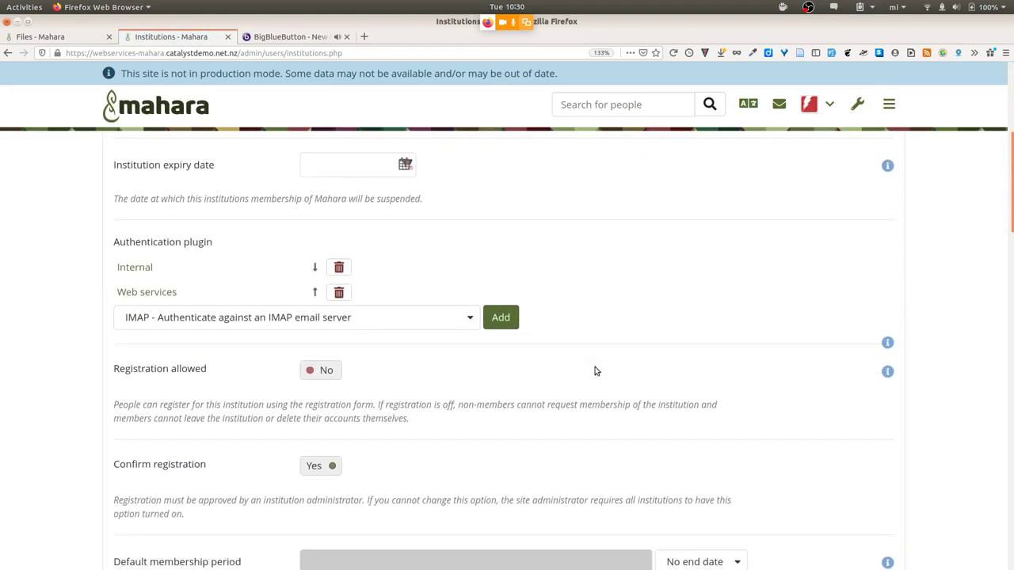
{"action": "left_click", "coordinate": [384, 319]}
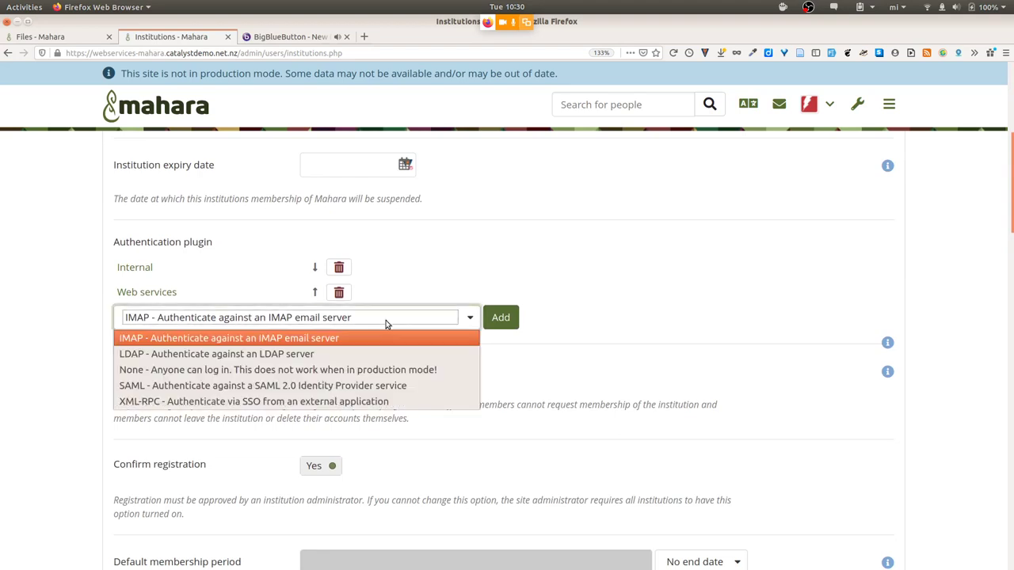
{"action": "left_click", "coordinate": [331, 386]}
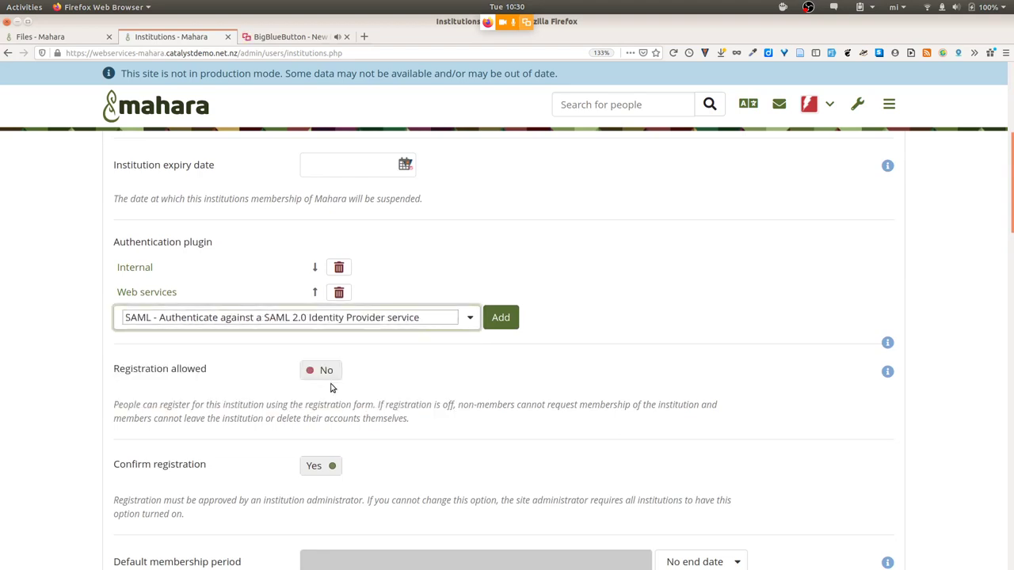
{"action": "left_click", "coordinate": [503, 319]}
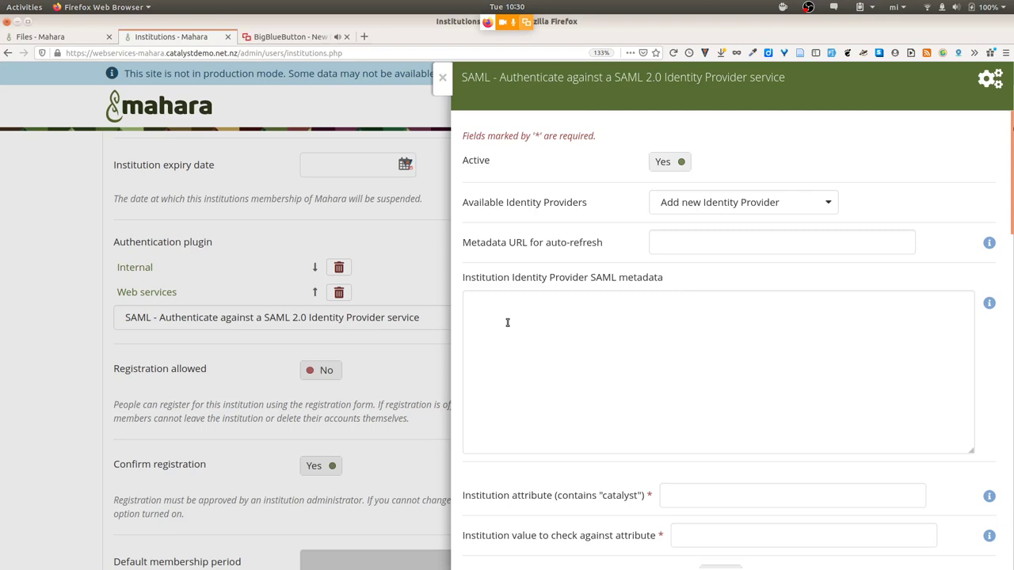
- Examine the SAML plugin's role settings: role prefix and the mappings for site, institution and auto group administration roles
{"action": "scroll", "coordinate": [887, 426], "scroll_direction": "down", "scroll_amount": 6}
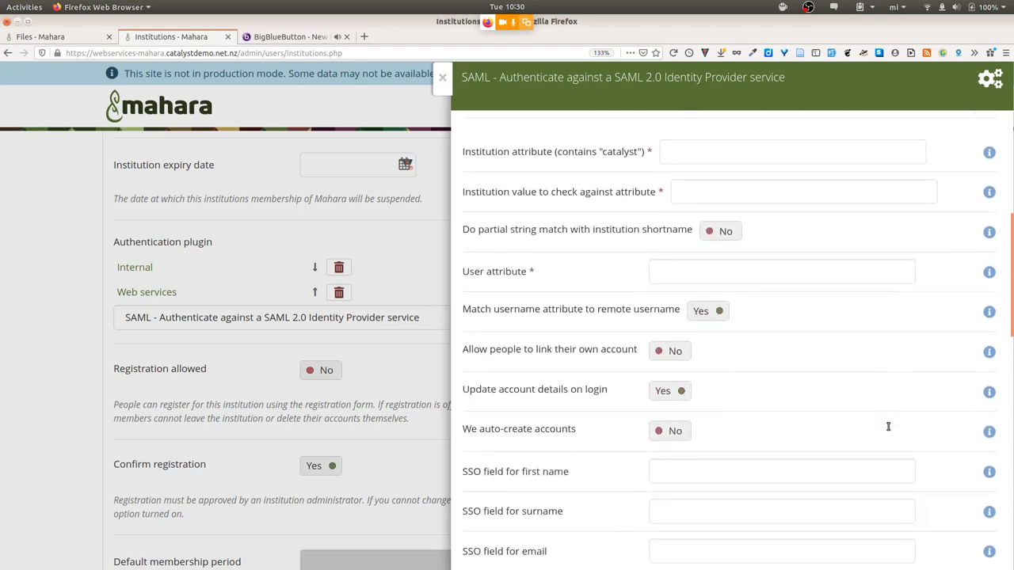
{"action": "scroll", "coordinate": [888, 427], "scroll_direction": "down", "scroll_amount": 6}
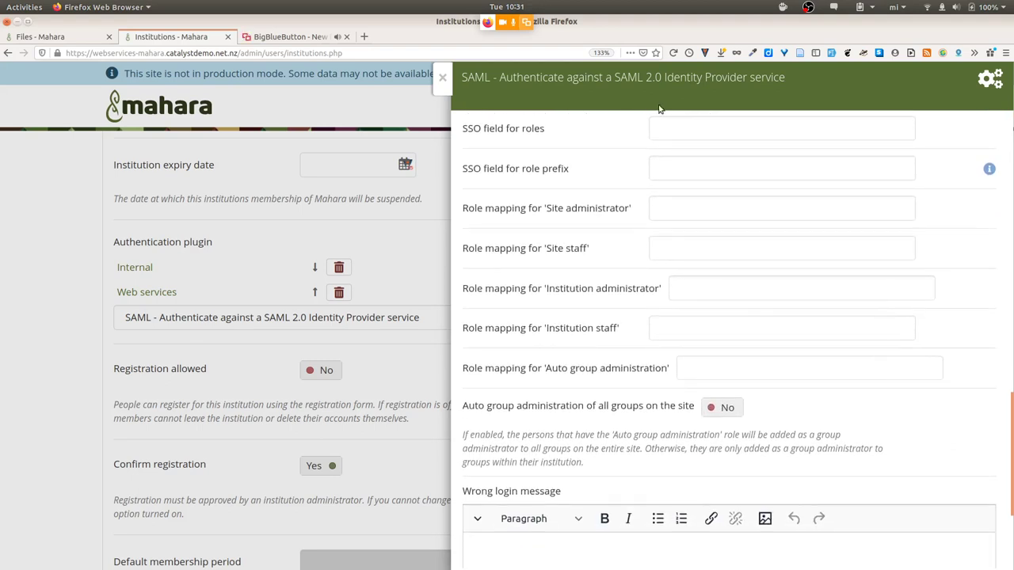
{"action": "left_click", "coordinate": [680, 205]}
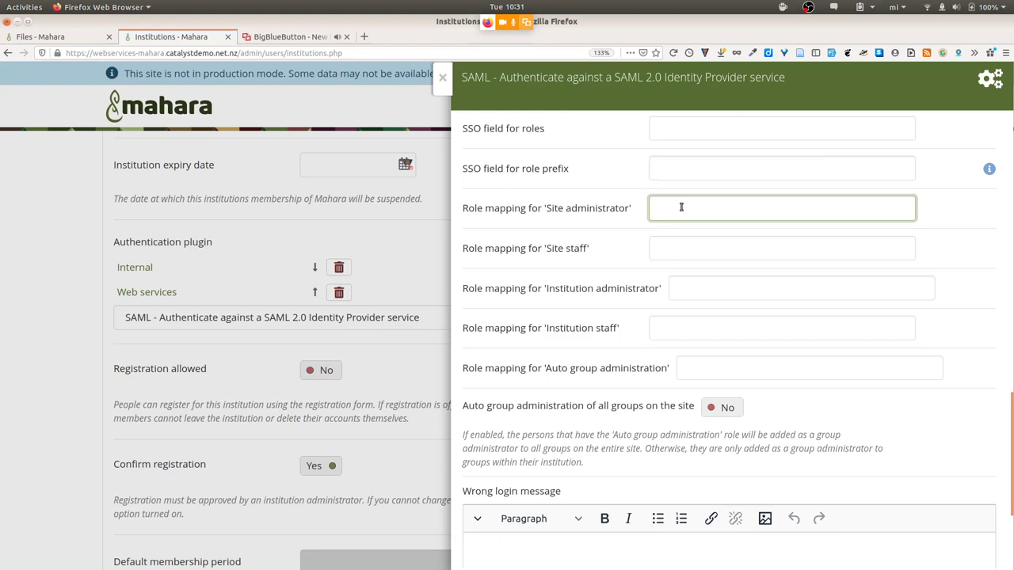
{"action": "left_click", "coordinate": [685, 250]}
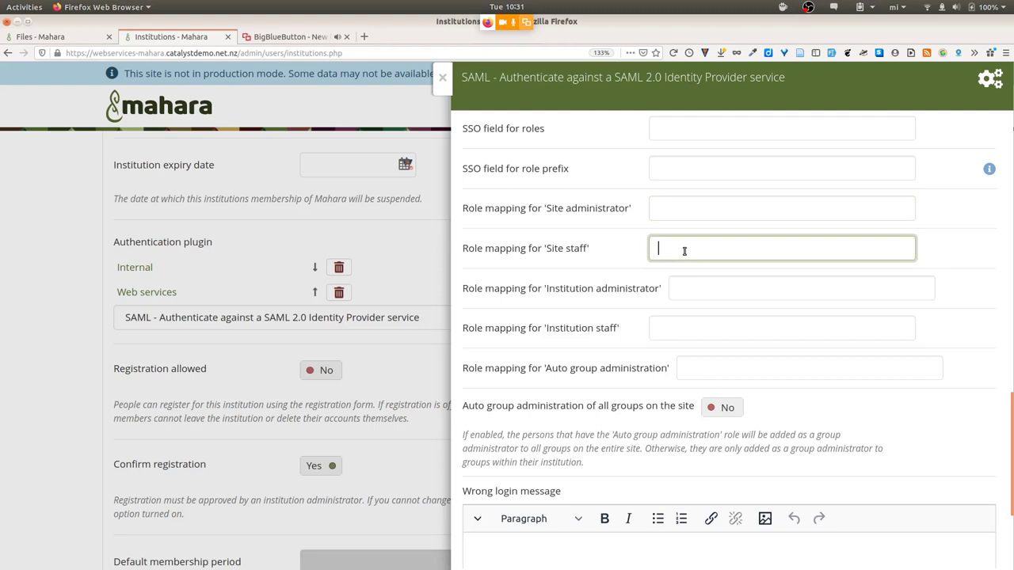
{"action": "left_click", "coordinate": [707, 290]}
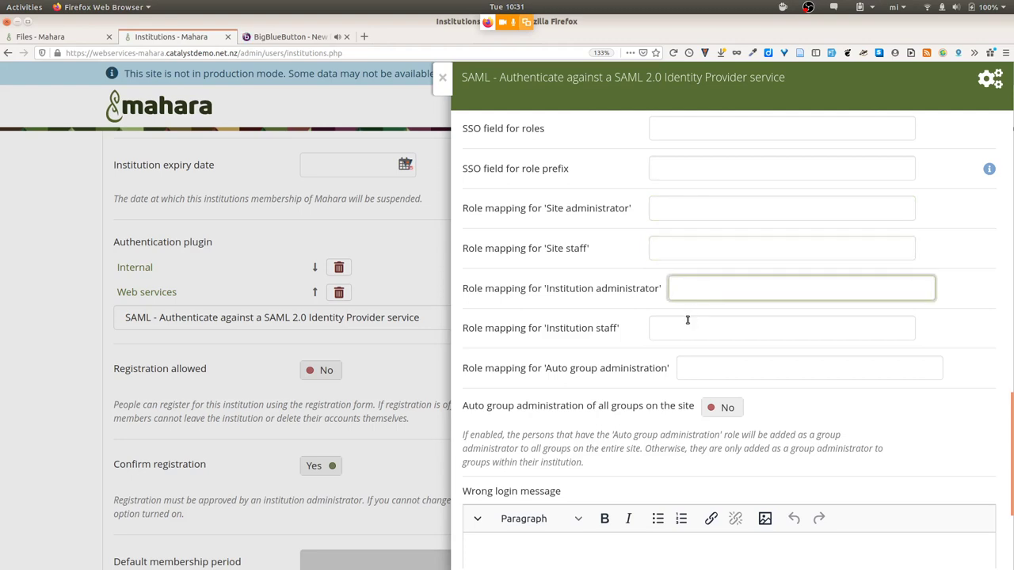
{"action": "left_click", "coordinate": [688, 320]}
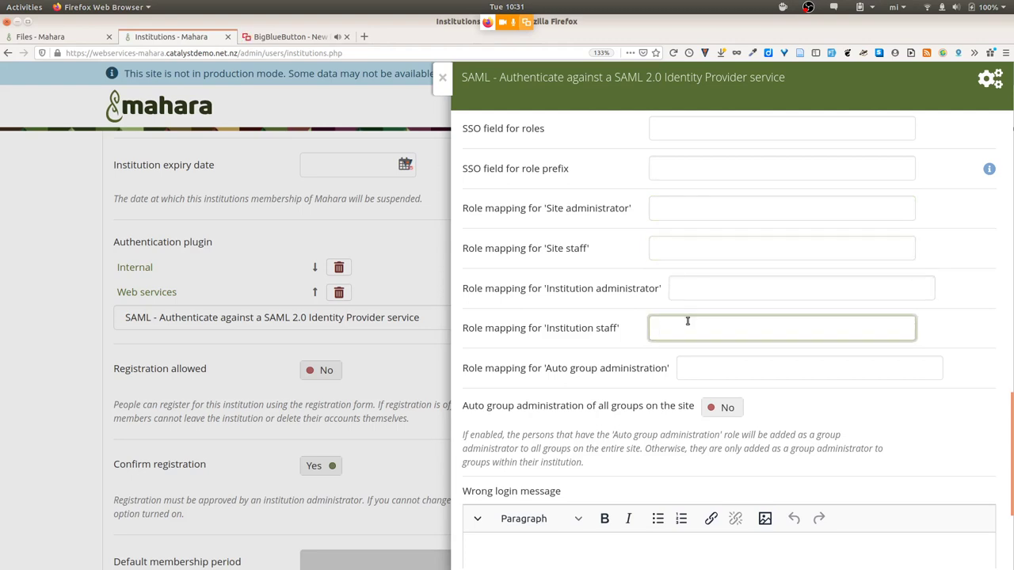
{"action": "left_click", "coordinate": [702, 169]}
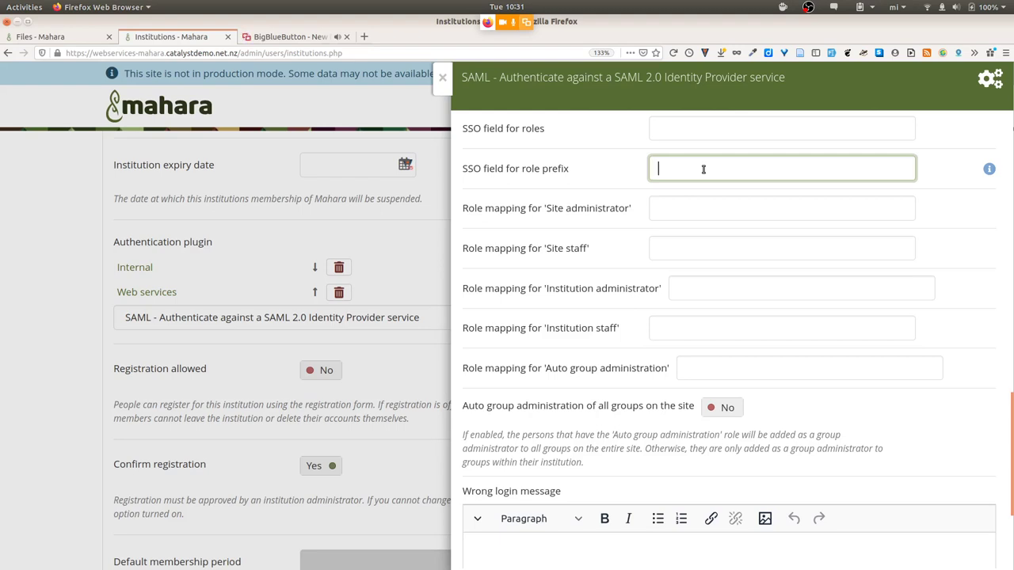
{"action": "left_click", "coordinate": [715, 369]}
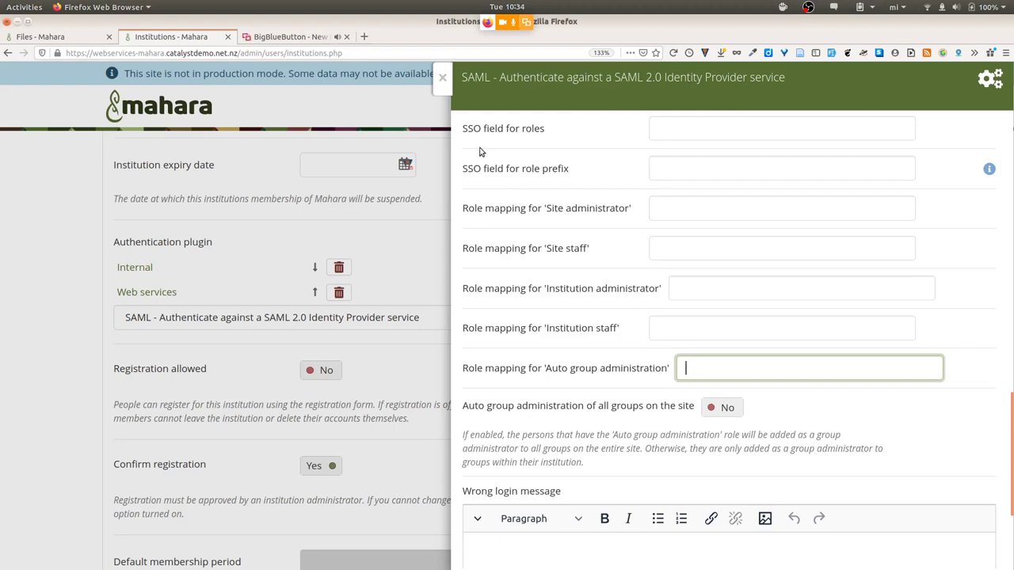
- Switch to the private window's group creation page and open the portfolio export page from there
{"action": "key", "text": "alt+Tab"}
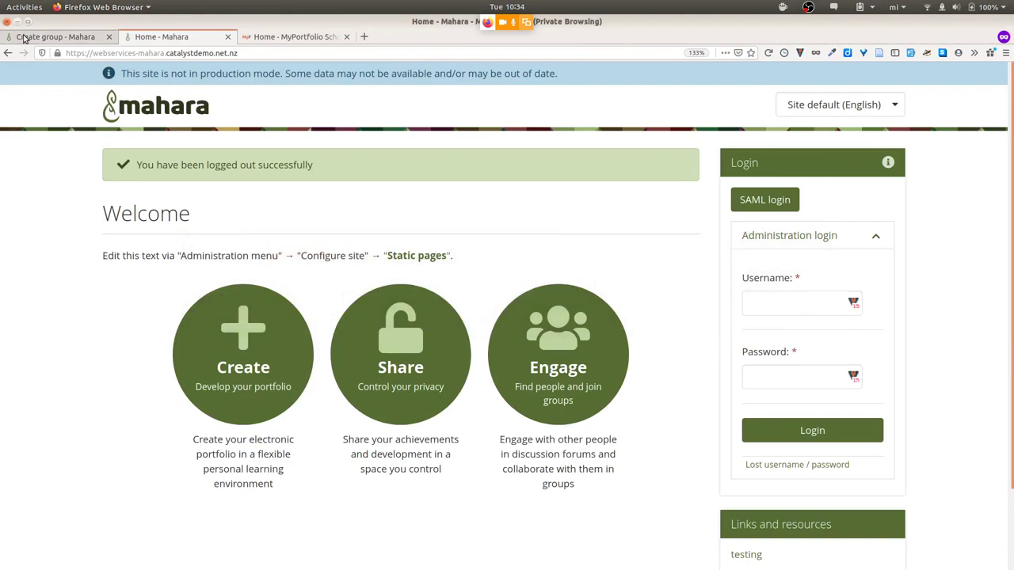
{"action": "left_click", "coordinate": [24, 37]}
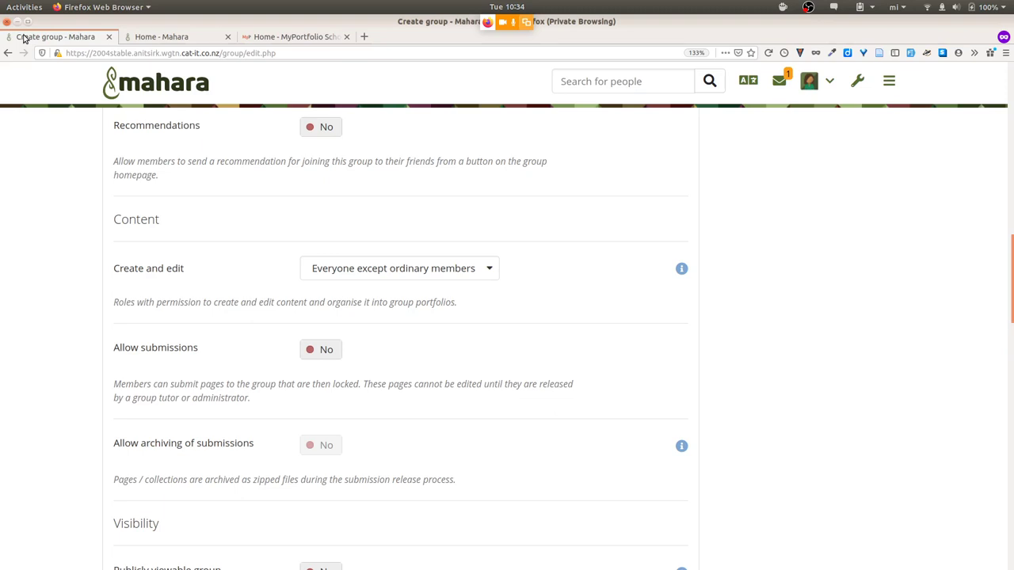
{"action": "left_click", "coordinate": [887, 89]}
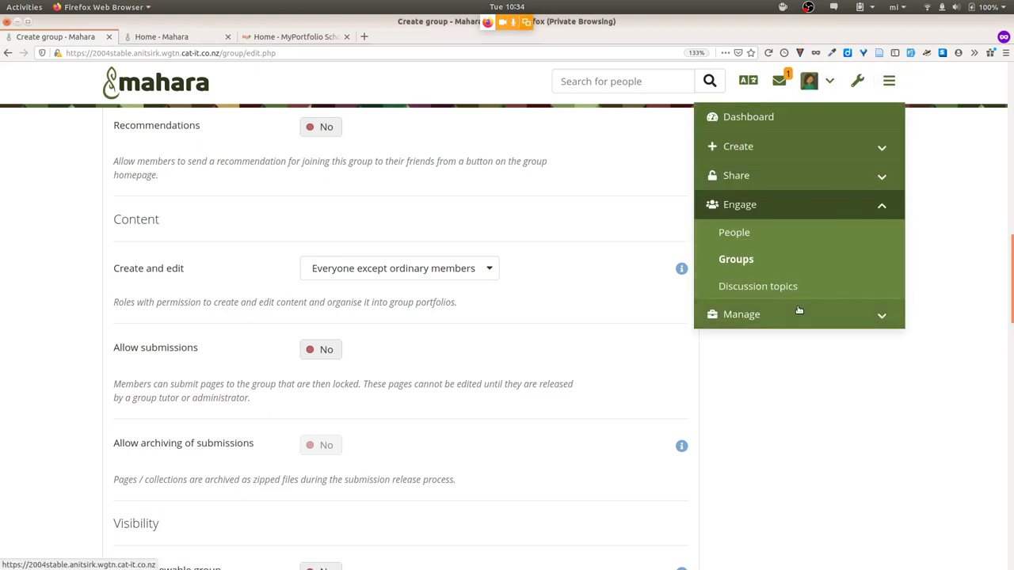
{"action": "left_click", "coordinate": [799, 312]}
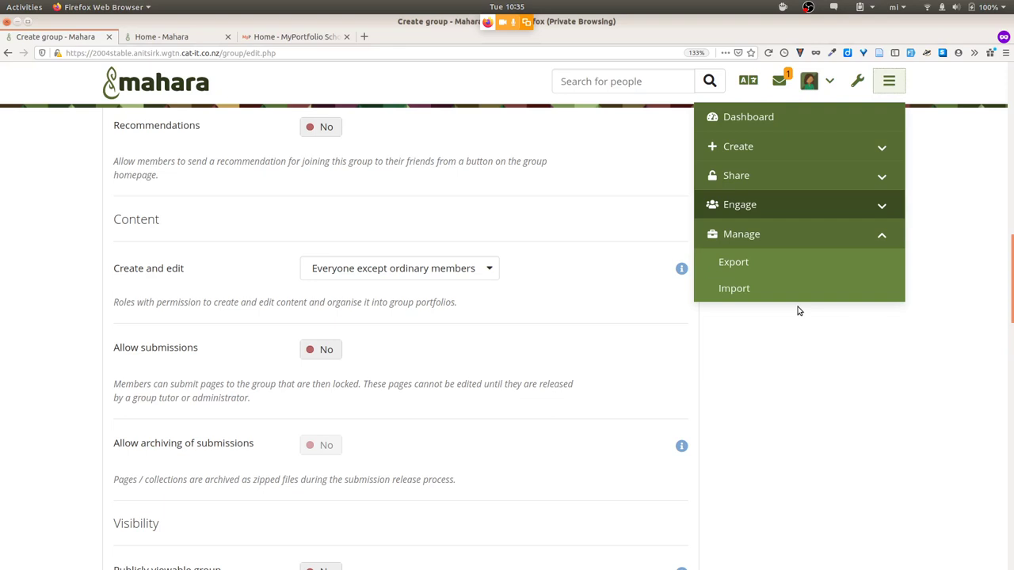
{"action": "left_click", "coordinate": [775, 263]}
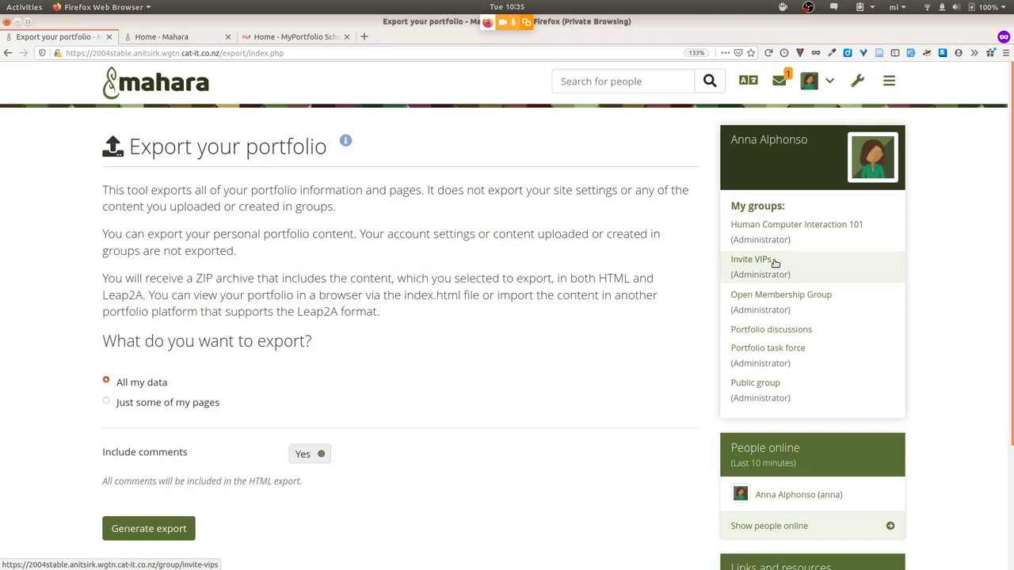
- Generate a portfolio export of all data with comments excluded, and save the ZIP archive in the tmp folder
{"action": "scroll", "coordinate": [776, 263], "scroll_direction": "down", "scroll_amount": 3}
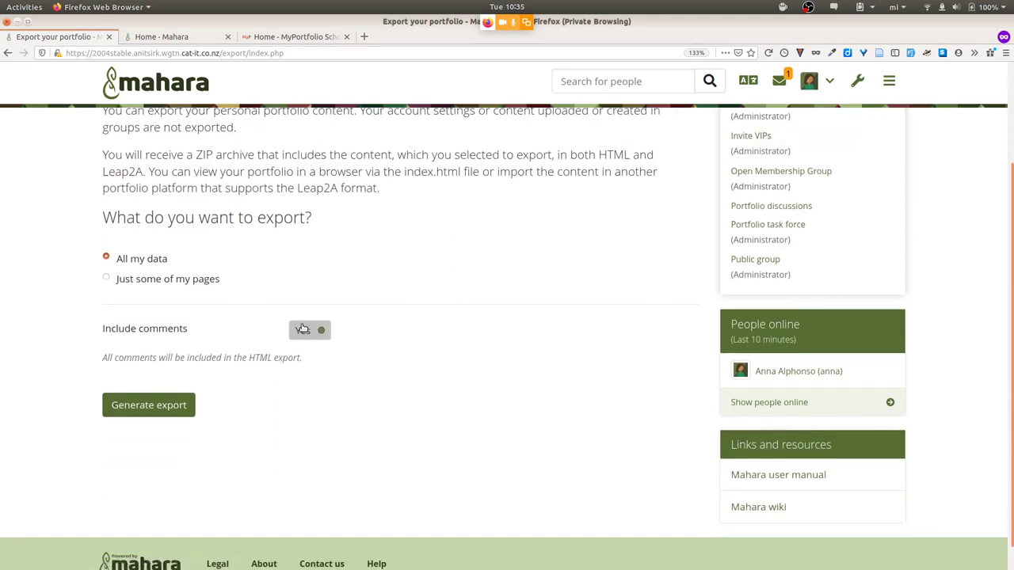
{"action": "left_click", "coordinate": [302, 329]}
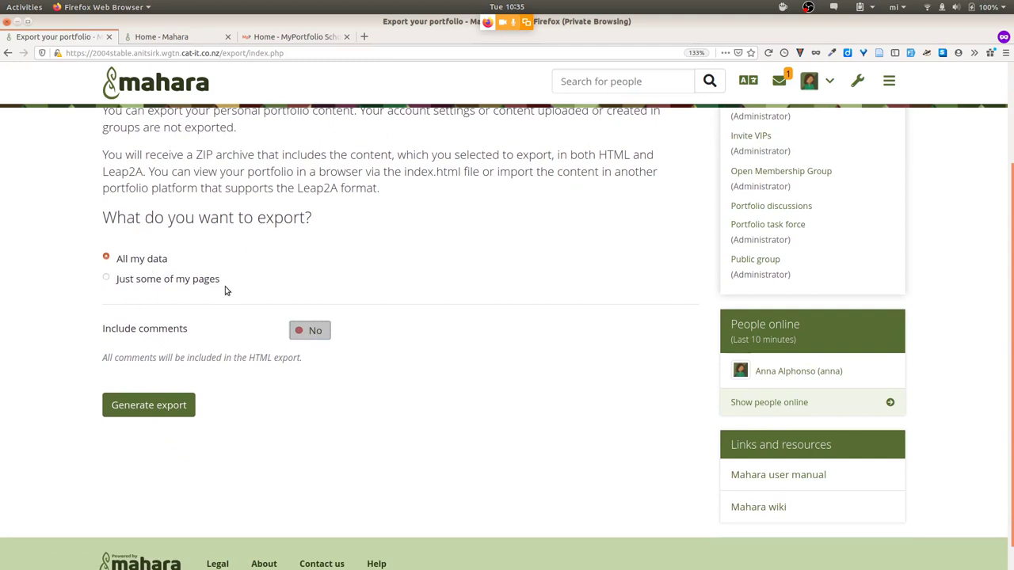
{"action": "left_click", "coordinate": [144, 404]}
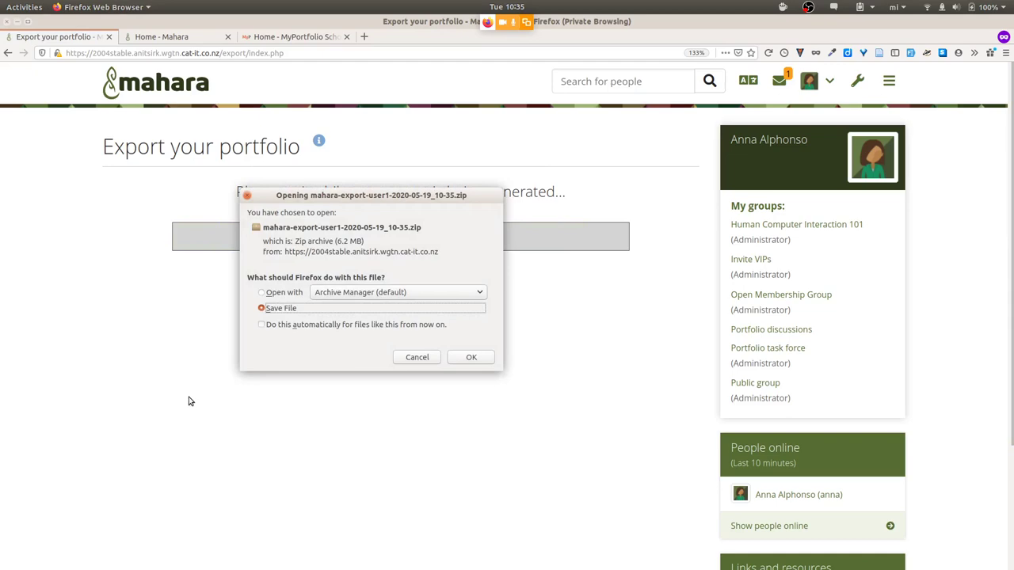
{"action": "left_click", "coordinate": [480, 357]}
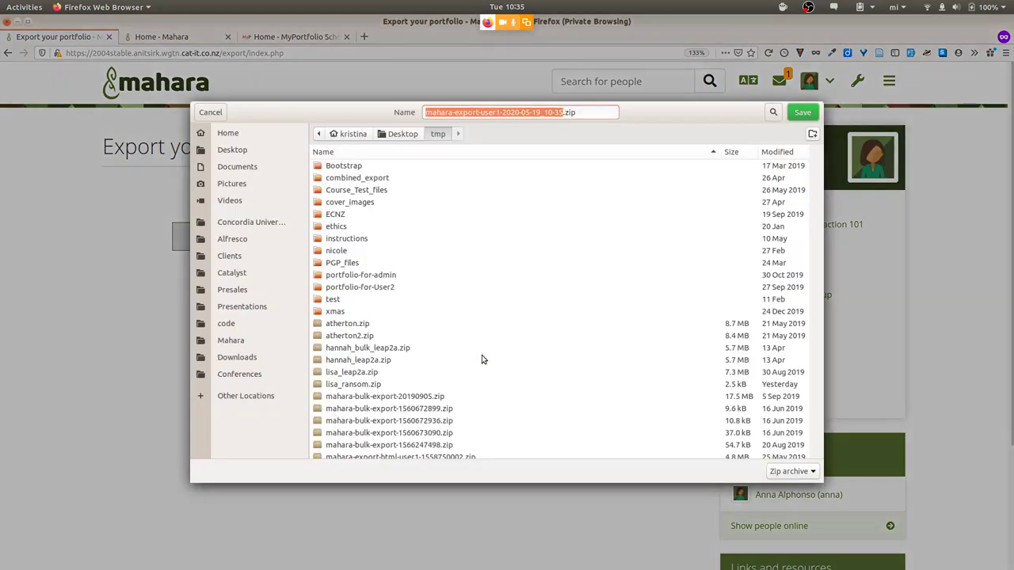
{"action": "left_click", "coordinate": [803, 111]}
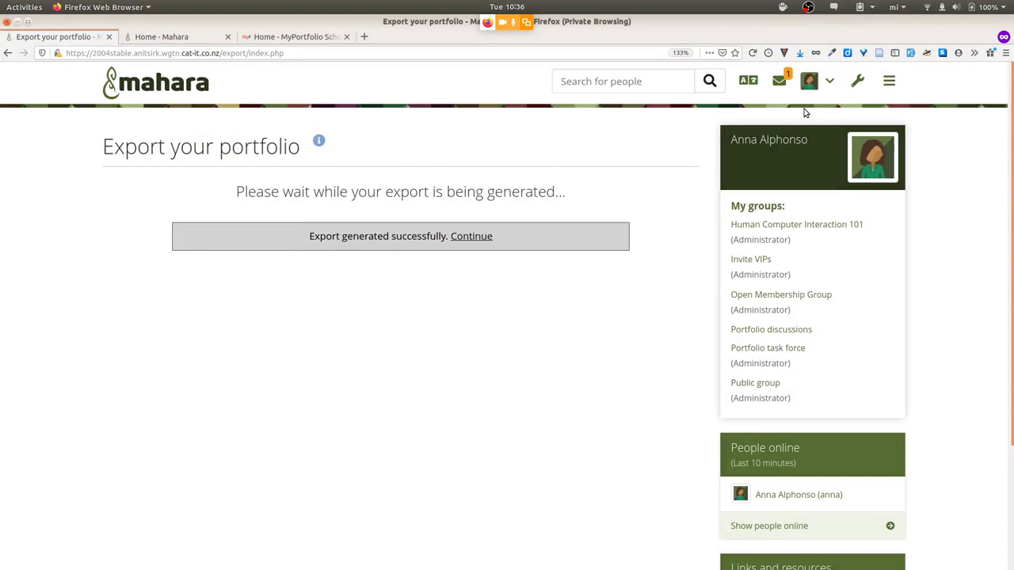
- Switch to the file manager and open the saved mahara-export-user1-2020-05-19_10-35.zip archive from the recent files
{"action": "key", "text": "alt+Tab"}
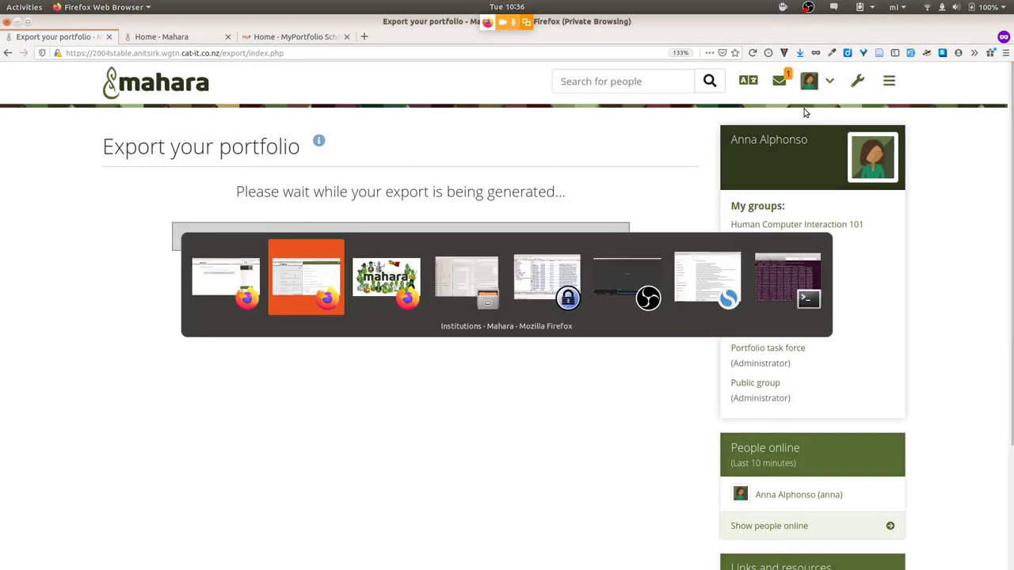
{"action": "key", "text": "alt+Tab"}
{"action": "key", "text": "alt+Tab"}
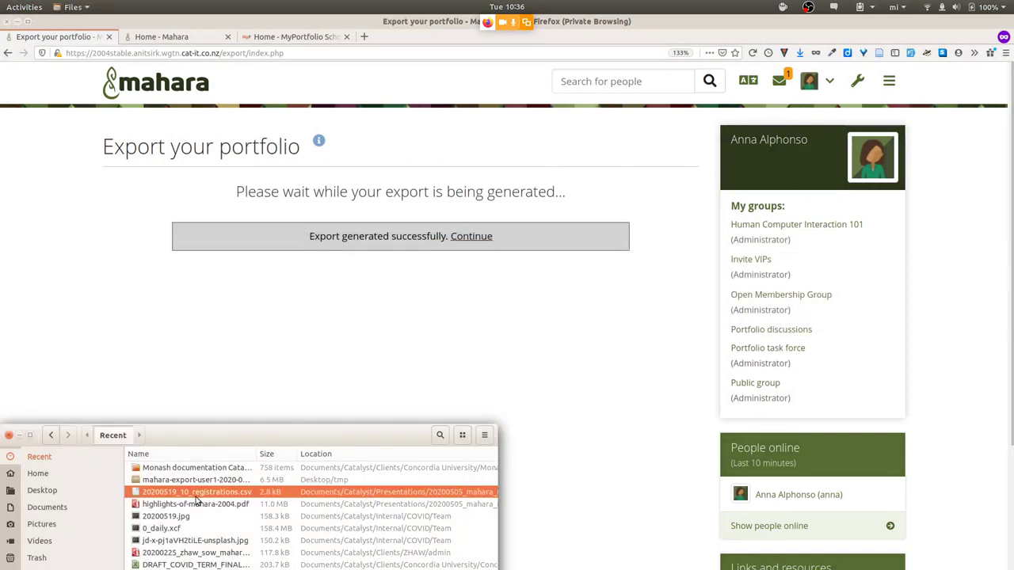
{"action": "double_click", "coordinate": [200, 481]}
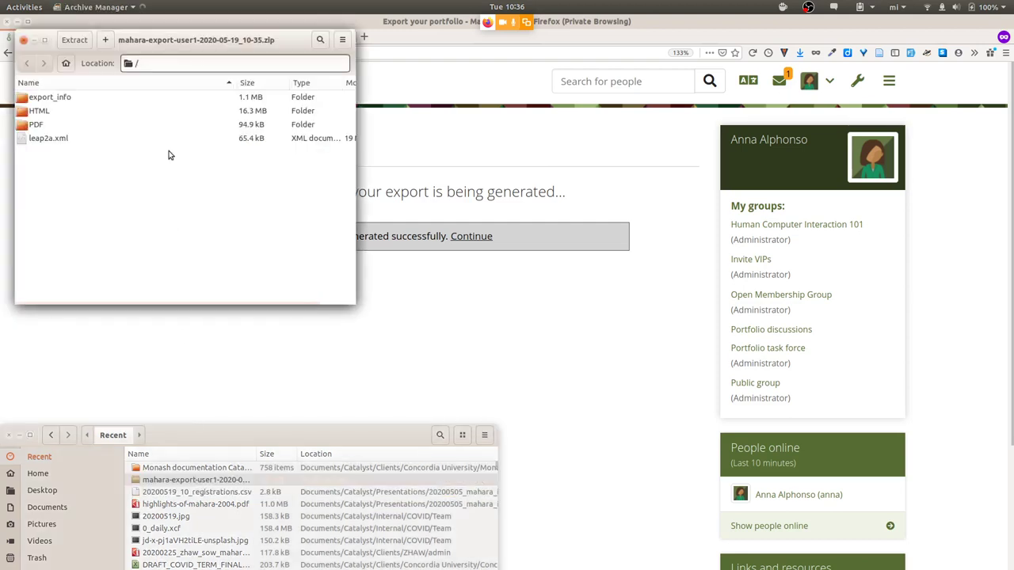
{"action": "left_click_drag", "start_coordinate": [206, 39], "coordinate": [220, 208]}
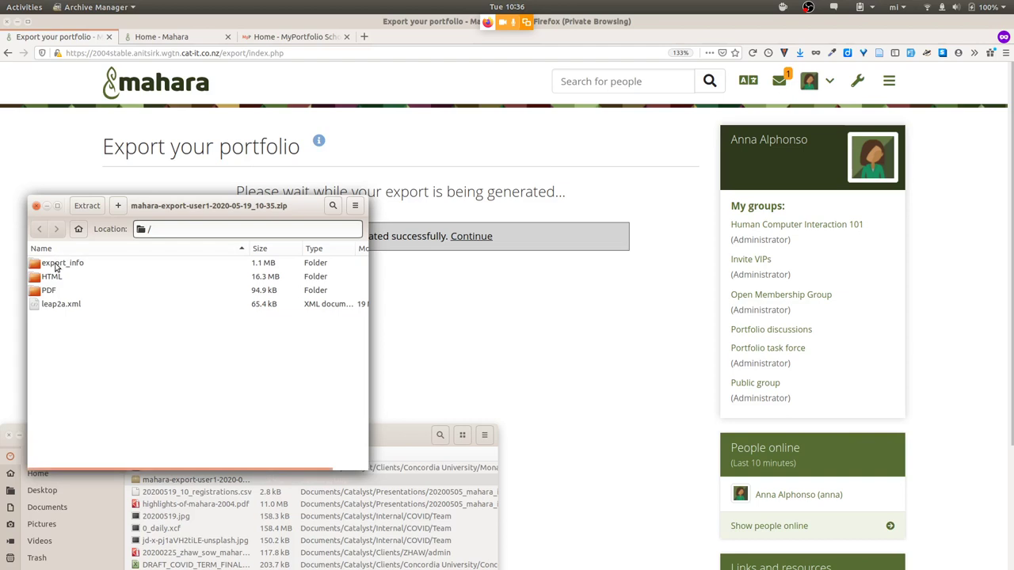
- Examine the files folder inside the archive's export_info folder and return to the archive root
{"action": "double_click", "coordinate": [55, 265]}
{"action": "double_click", "coordinate": [56, 264]}
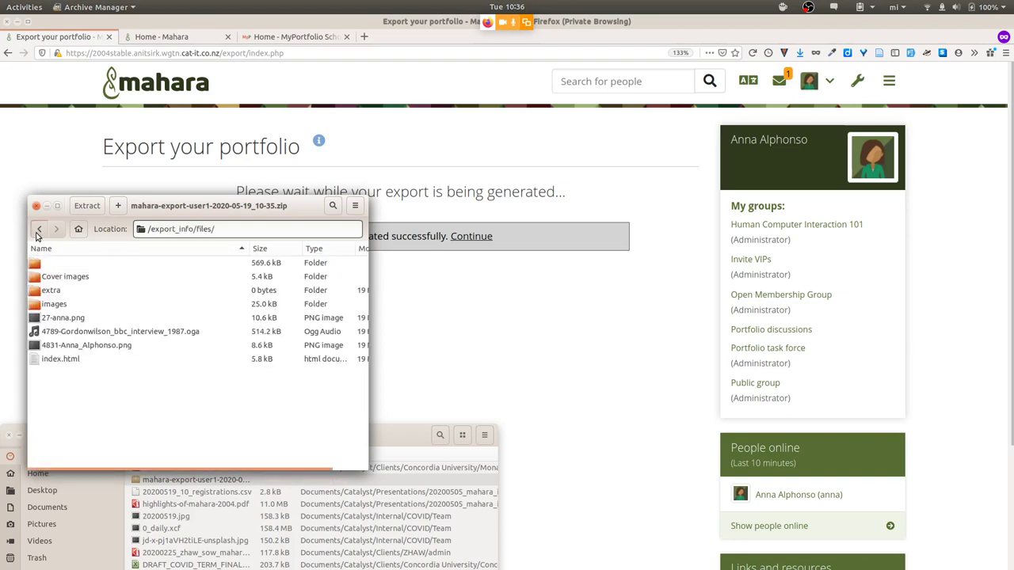
{"action": "left_click", "coordinate": [37, 232]}
{"action": "left_click", "coordinate": [37, 235]}
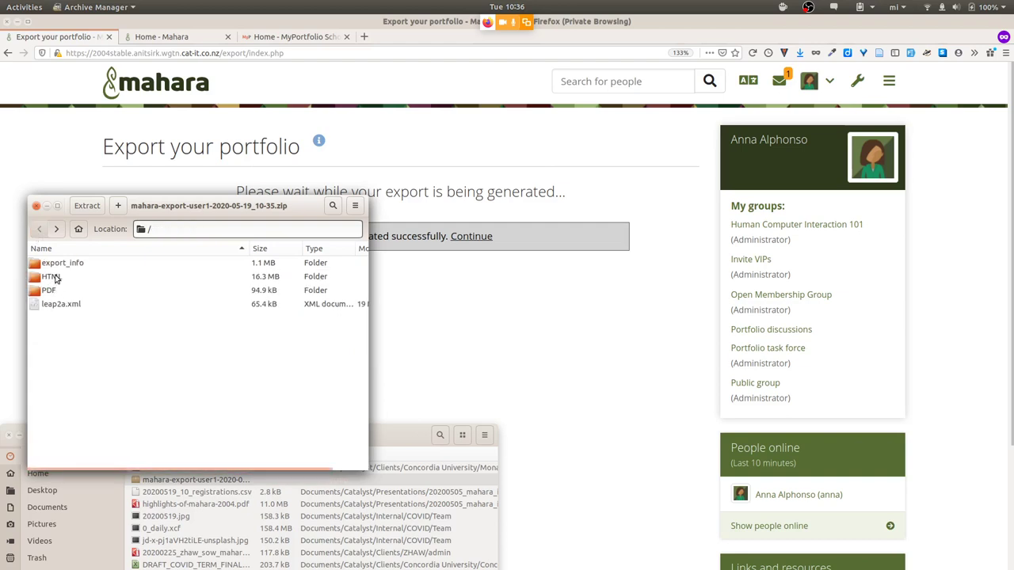
- Examine the contents of the archive's HTML and PDF folders, returning to the archive root after each
{"action": "double_click", "coordinate": [55, 277]}
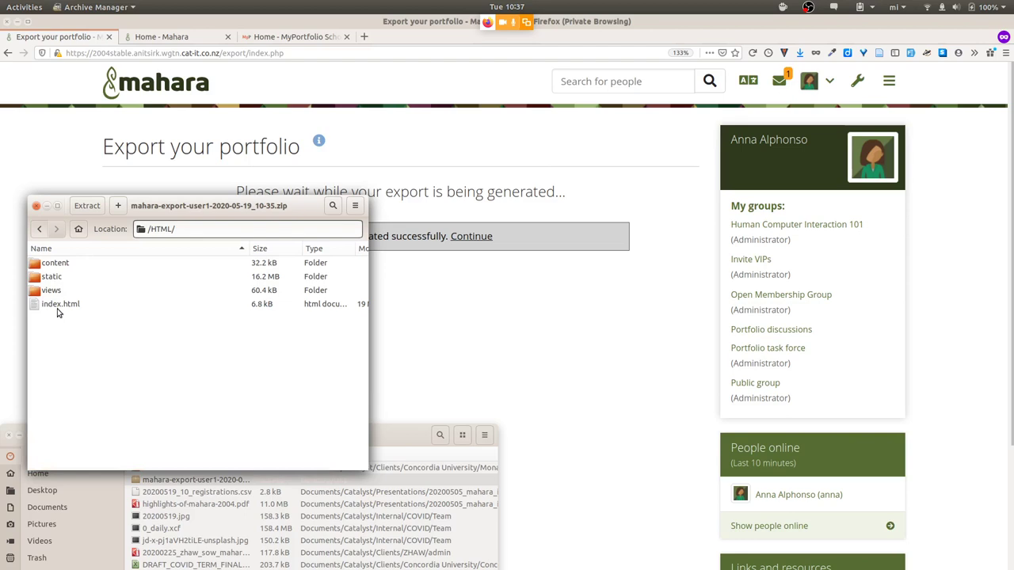
{"action": "left_click", "coordinate": [37, 229]}
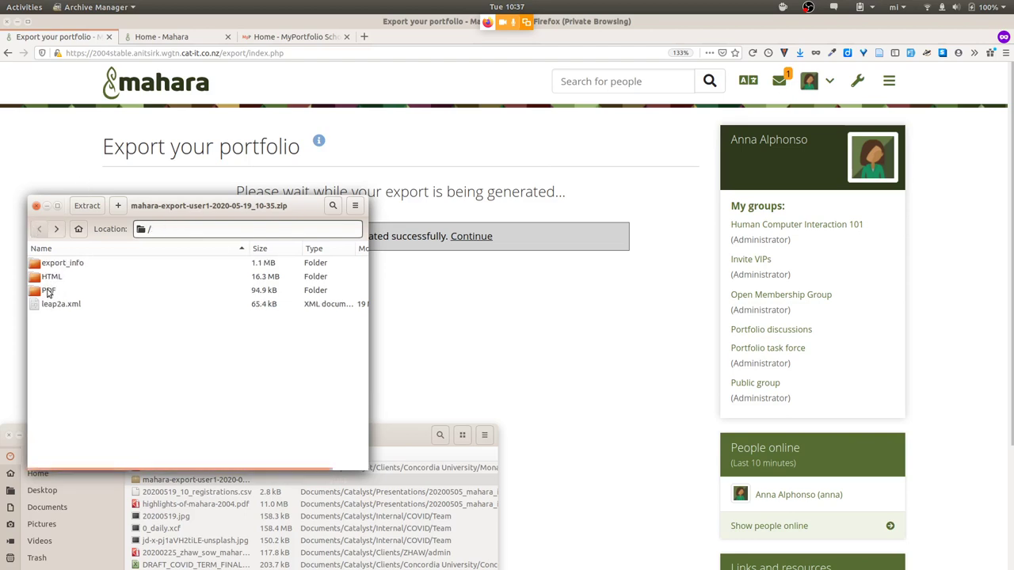
{"action": "double_click", "coordinate": [47, 291]}
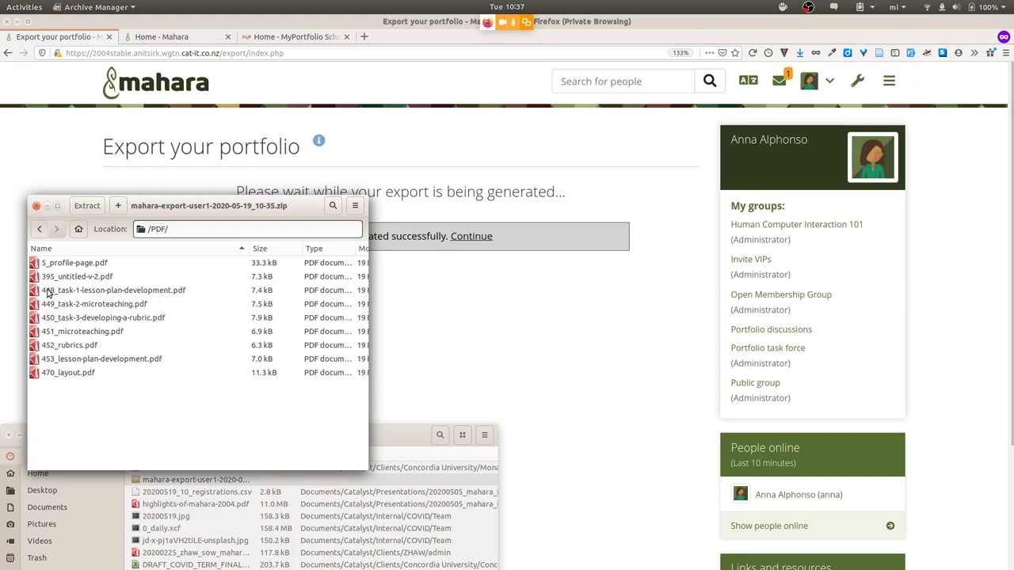
{"action": "left_click", "coordinate": [39, 229]}
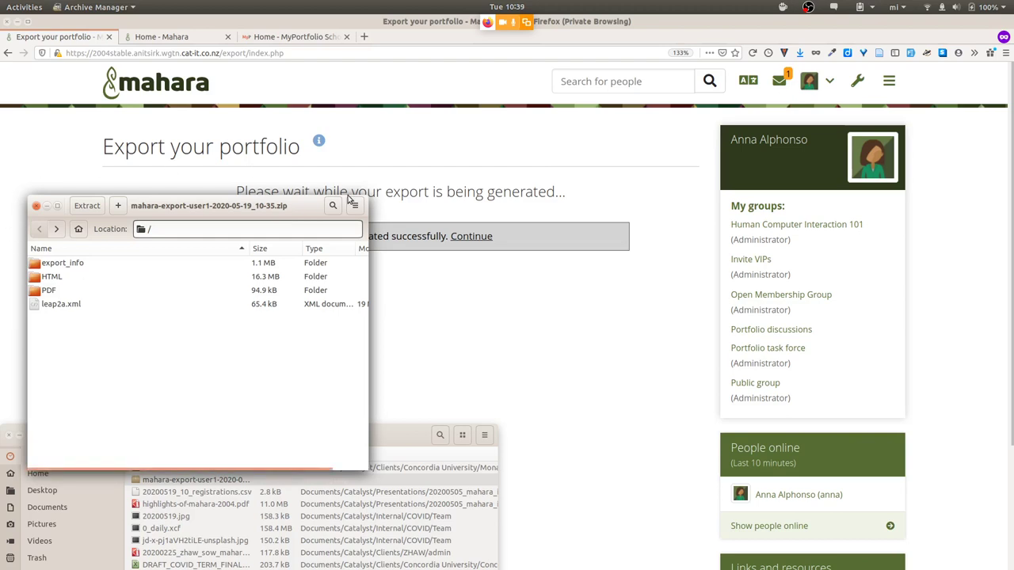
- Return to the Mahara export page and examine the People entries in the administration menu
{"action": "left_click", "coordinate": [464, 138]}
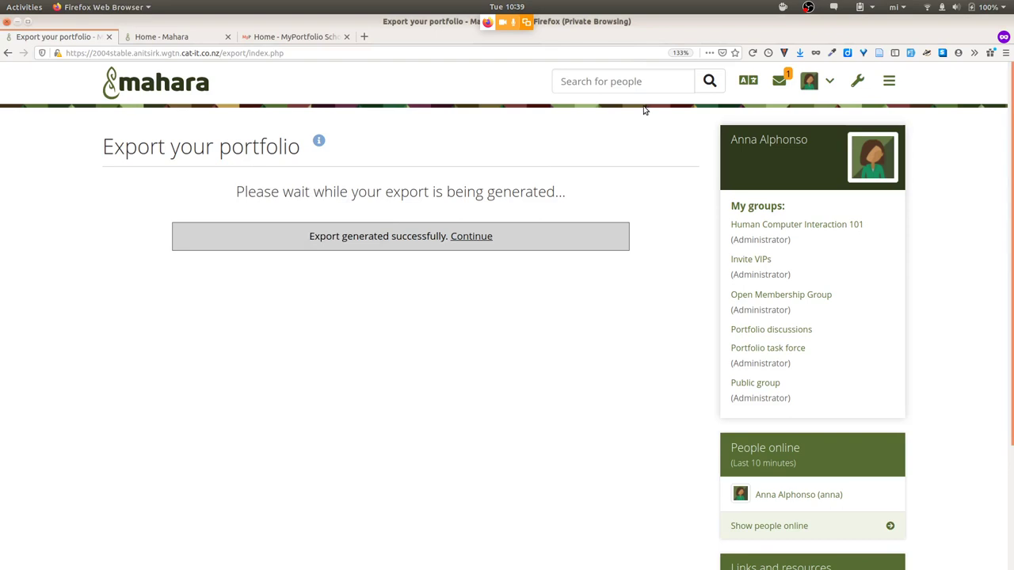
{"action": "left_click", "coordinate": [858, 88]}
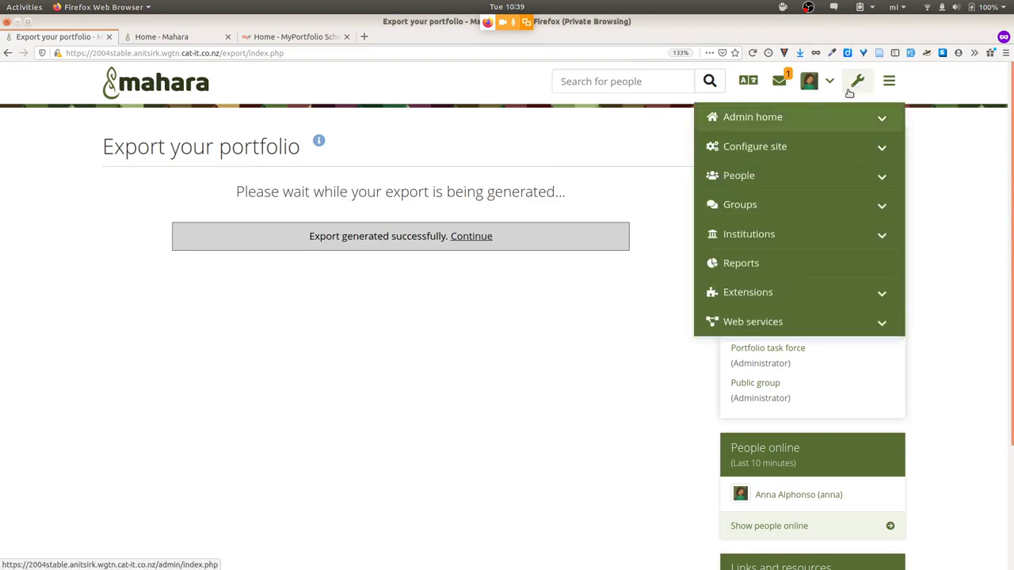
{"action": "left_click", "coordinate": [786, 175]}
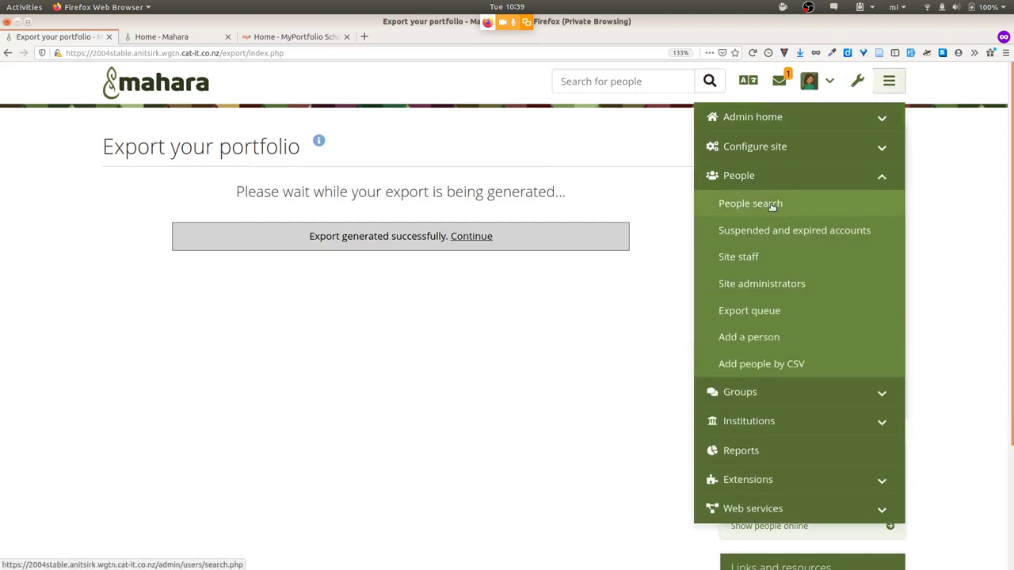
{"action": "left_click", "coordinate": [581, 322]}
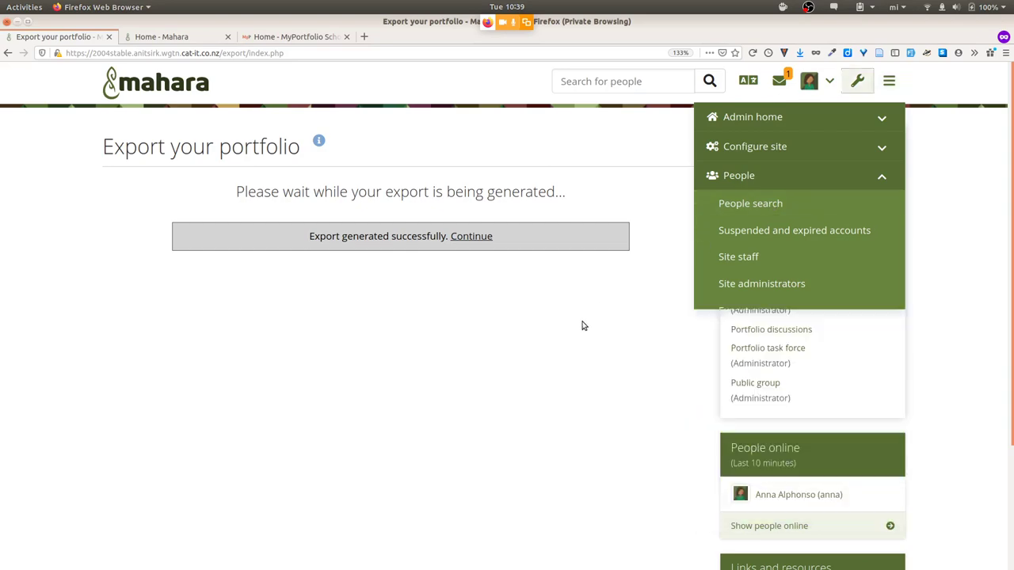
- Switch to the Mahara presentation and advance past the "Users are people" slide to the list of replacement terms
{"action": "key", "text": "alt+Tab"}
{"action": "key", "text": "alt+Tab"}
{"action": "key", "text": "alt+Tab"}
{"action": "key", "text": "alt+Tab"}
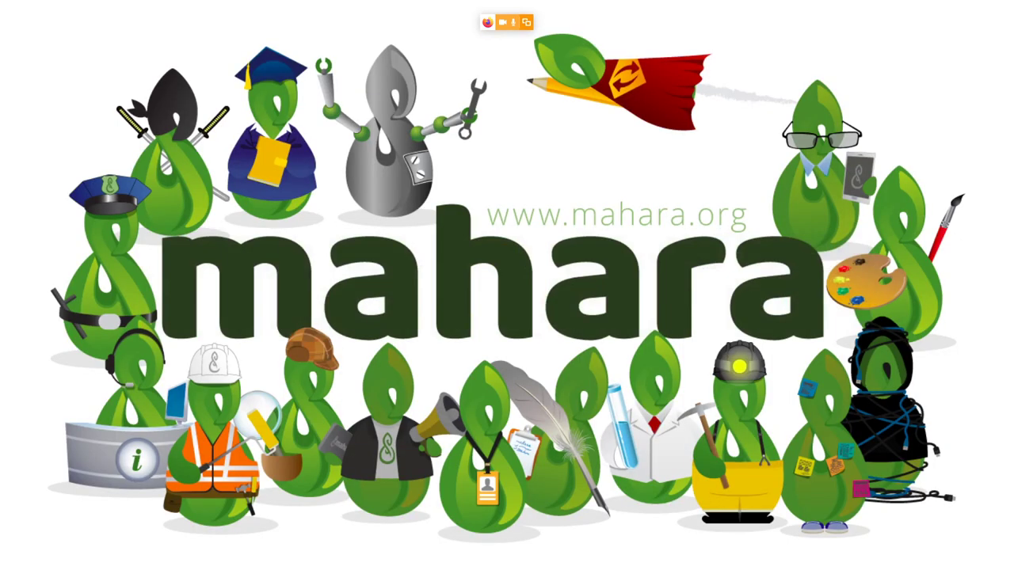
{"action": "key", "text": "Right"}
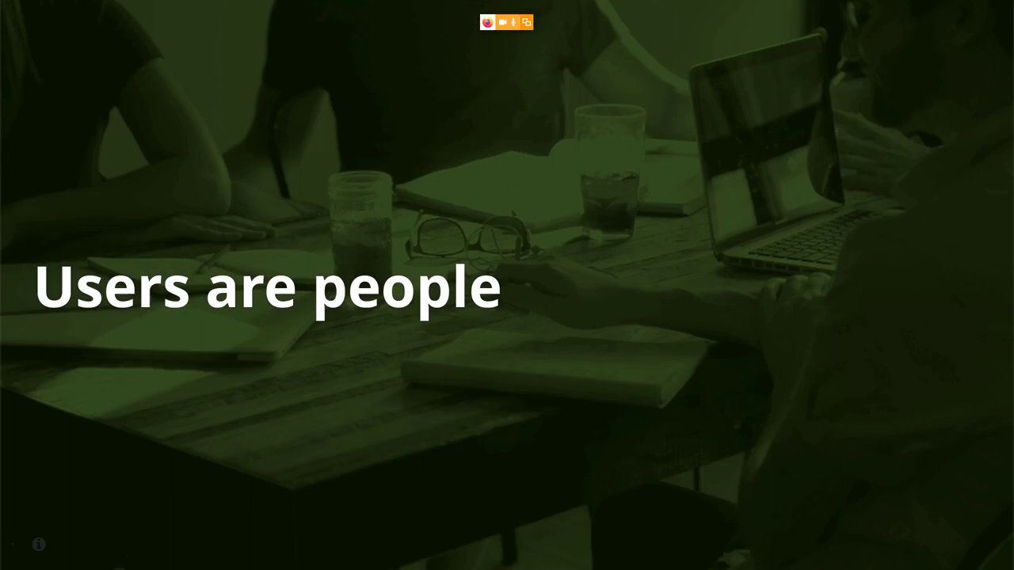
{"action": "key", "text": "Right"}
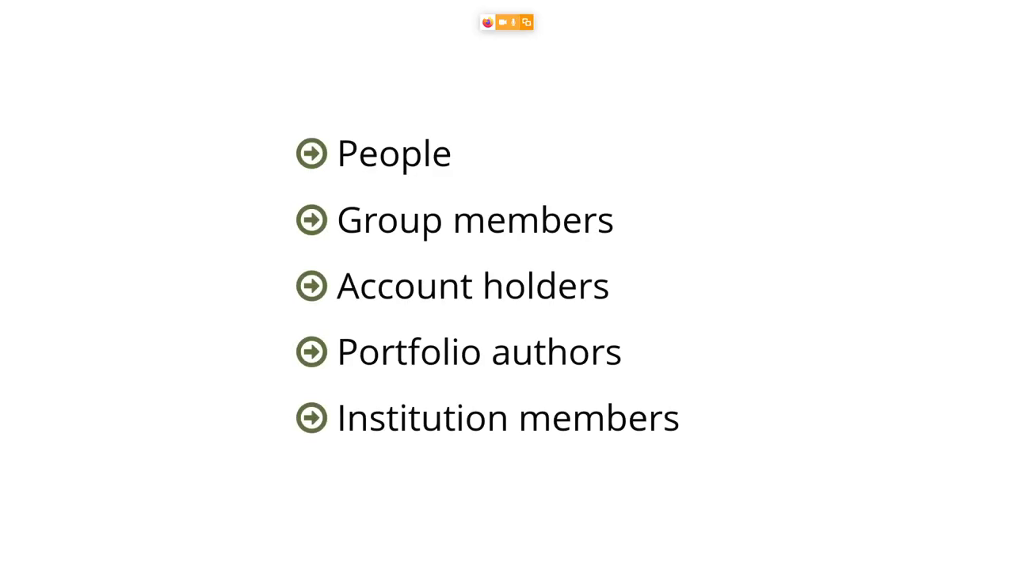